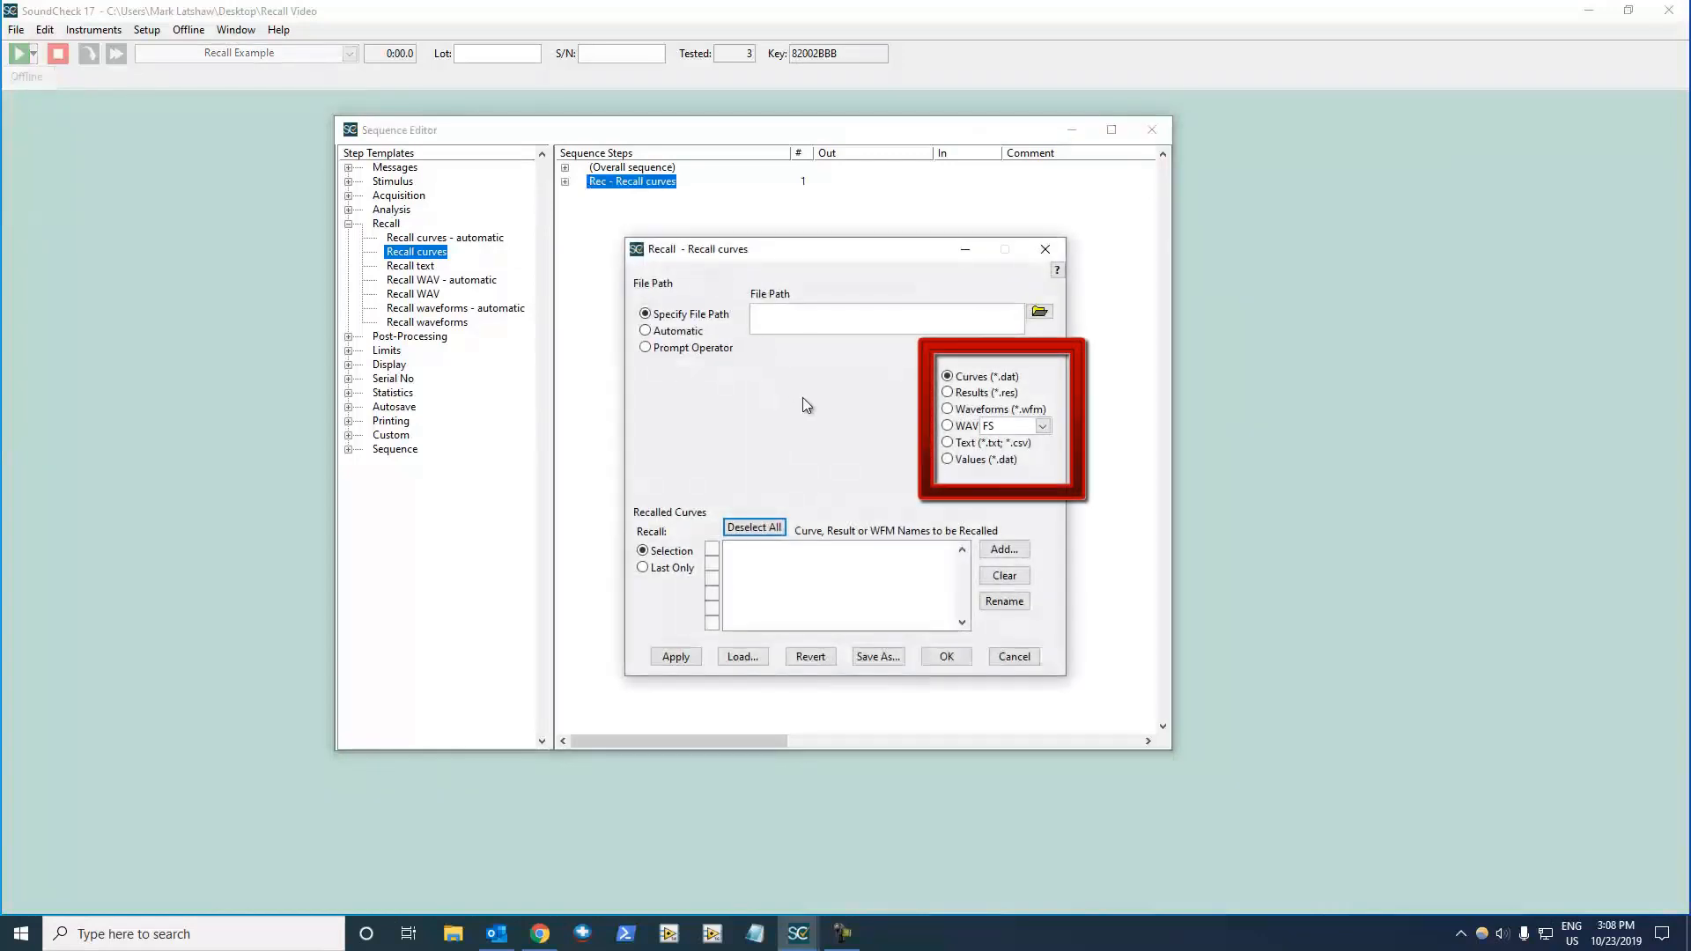
Set the recall type to Waveforms, try the *.wfm and All Files filters while browsing for a file, and cancel without choosing one
left_click(976, 393)
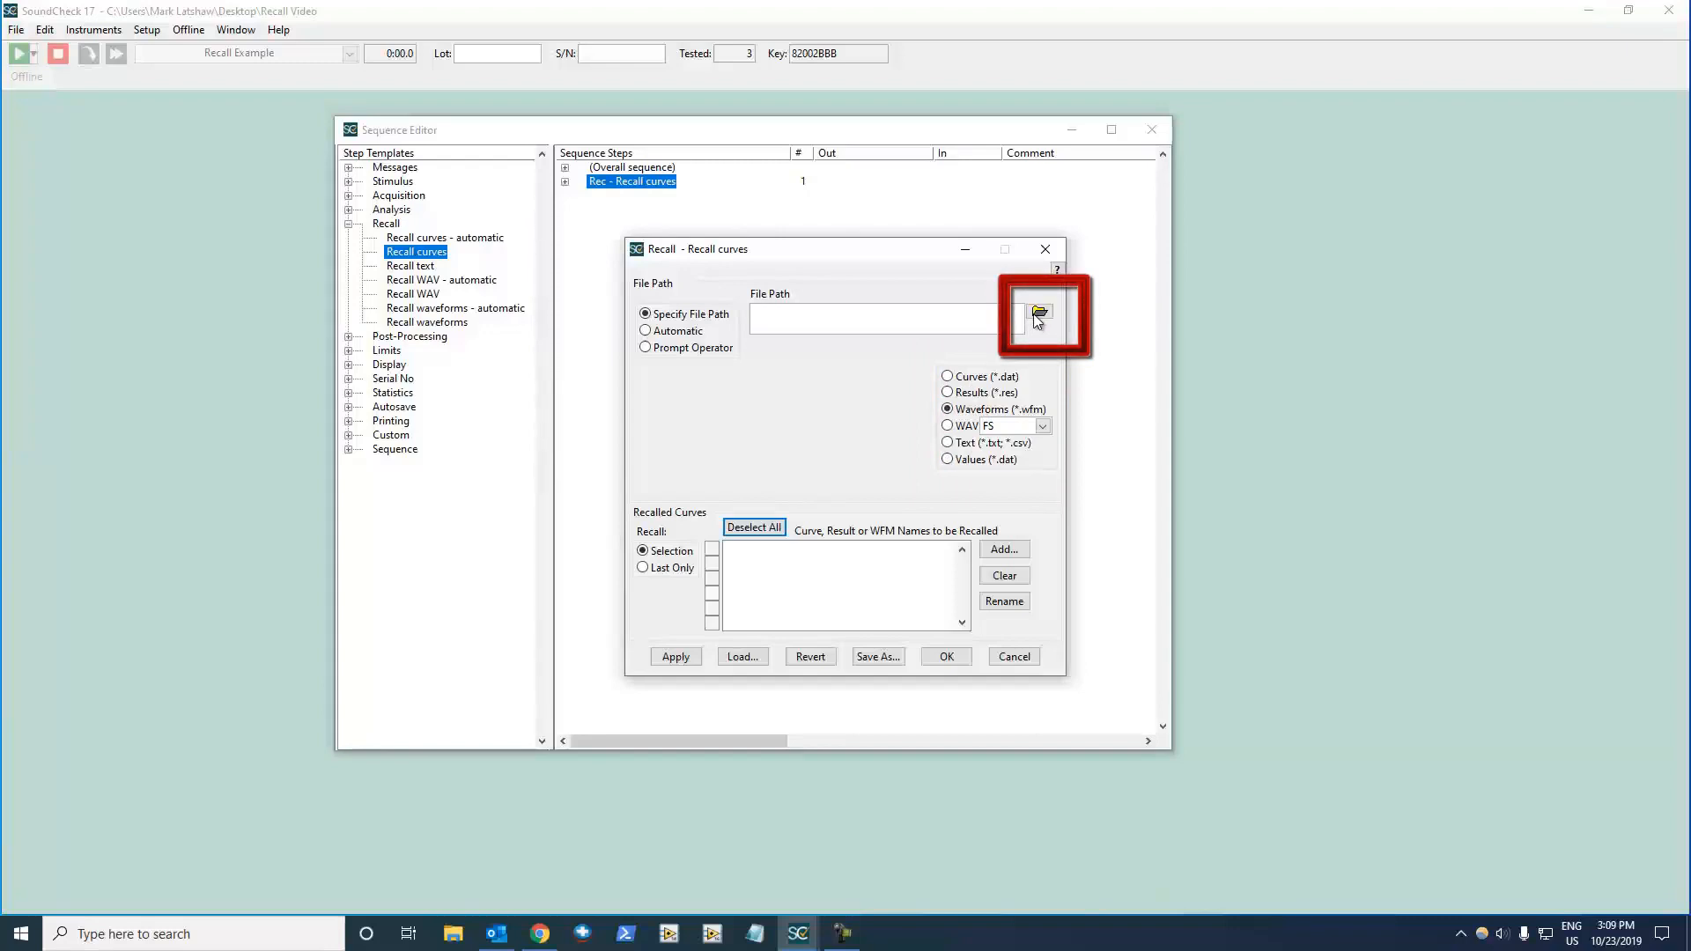
left_click(1036, 316)
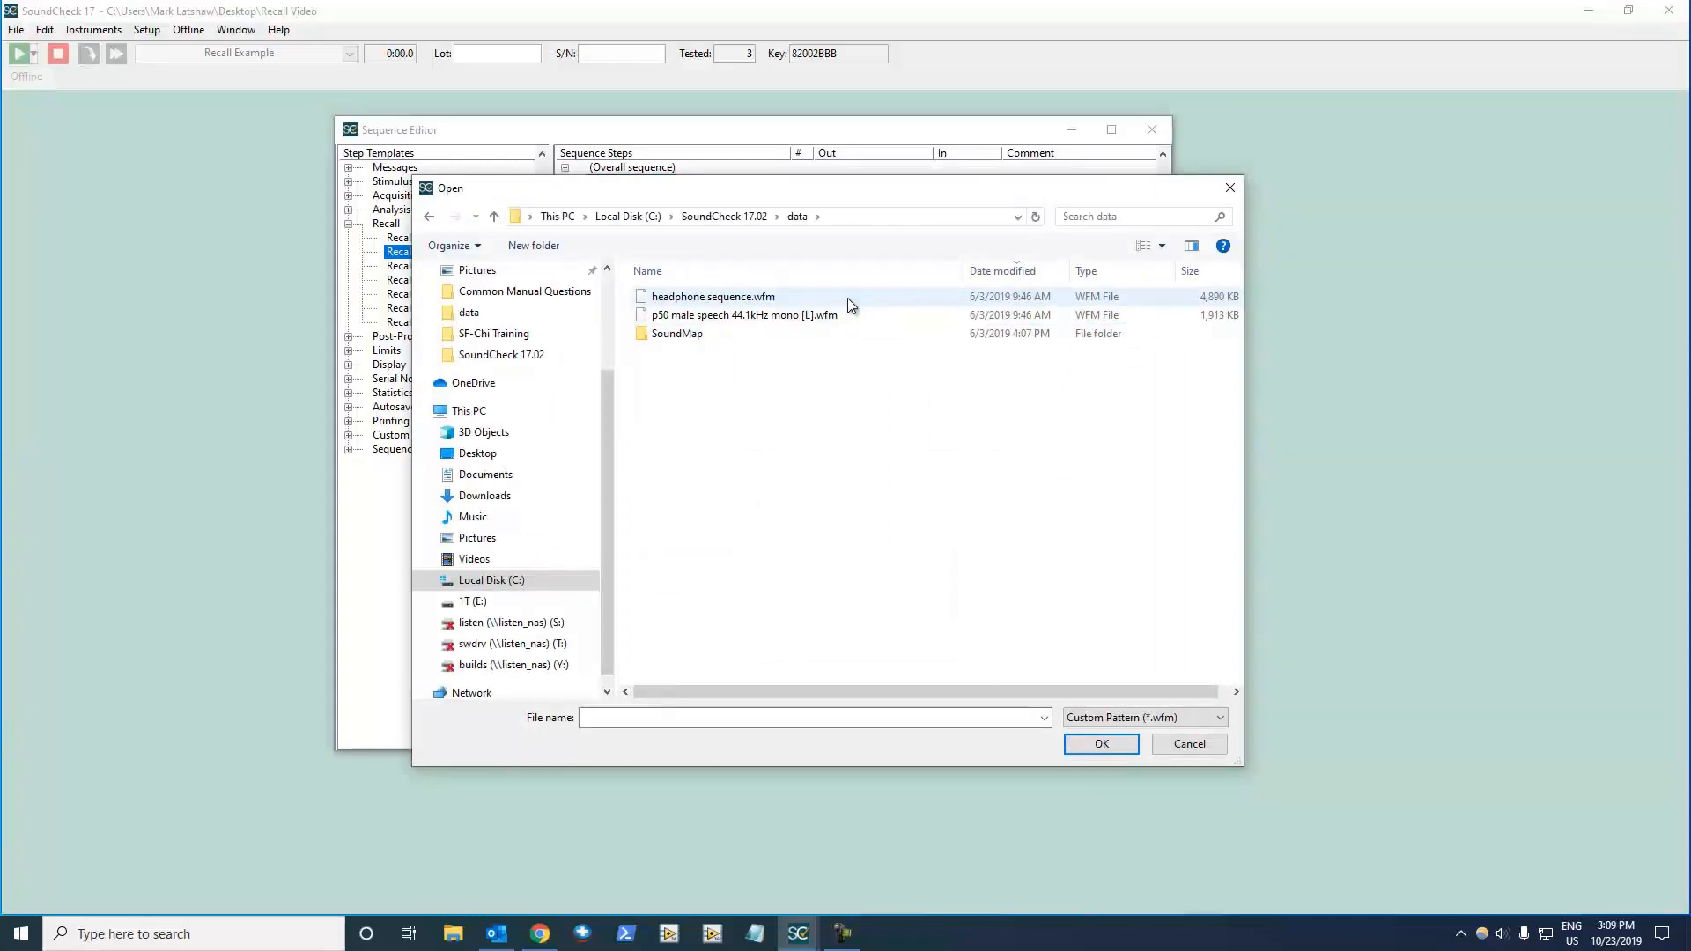
left_click(1217, 720)
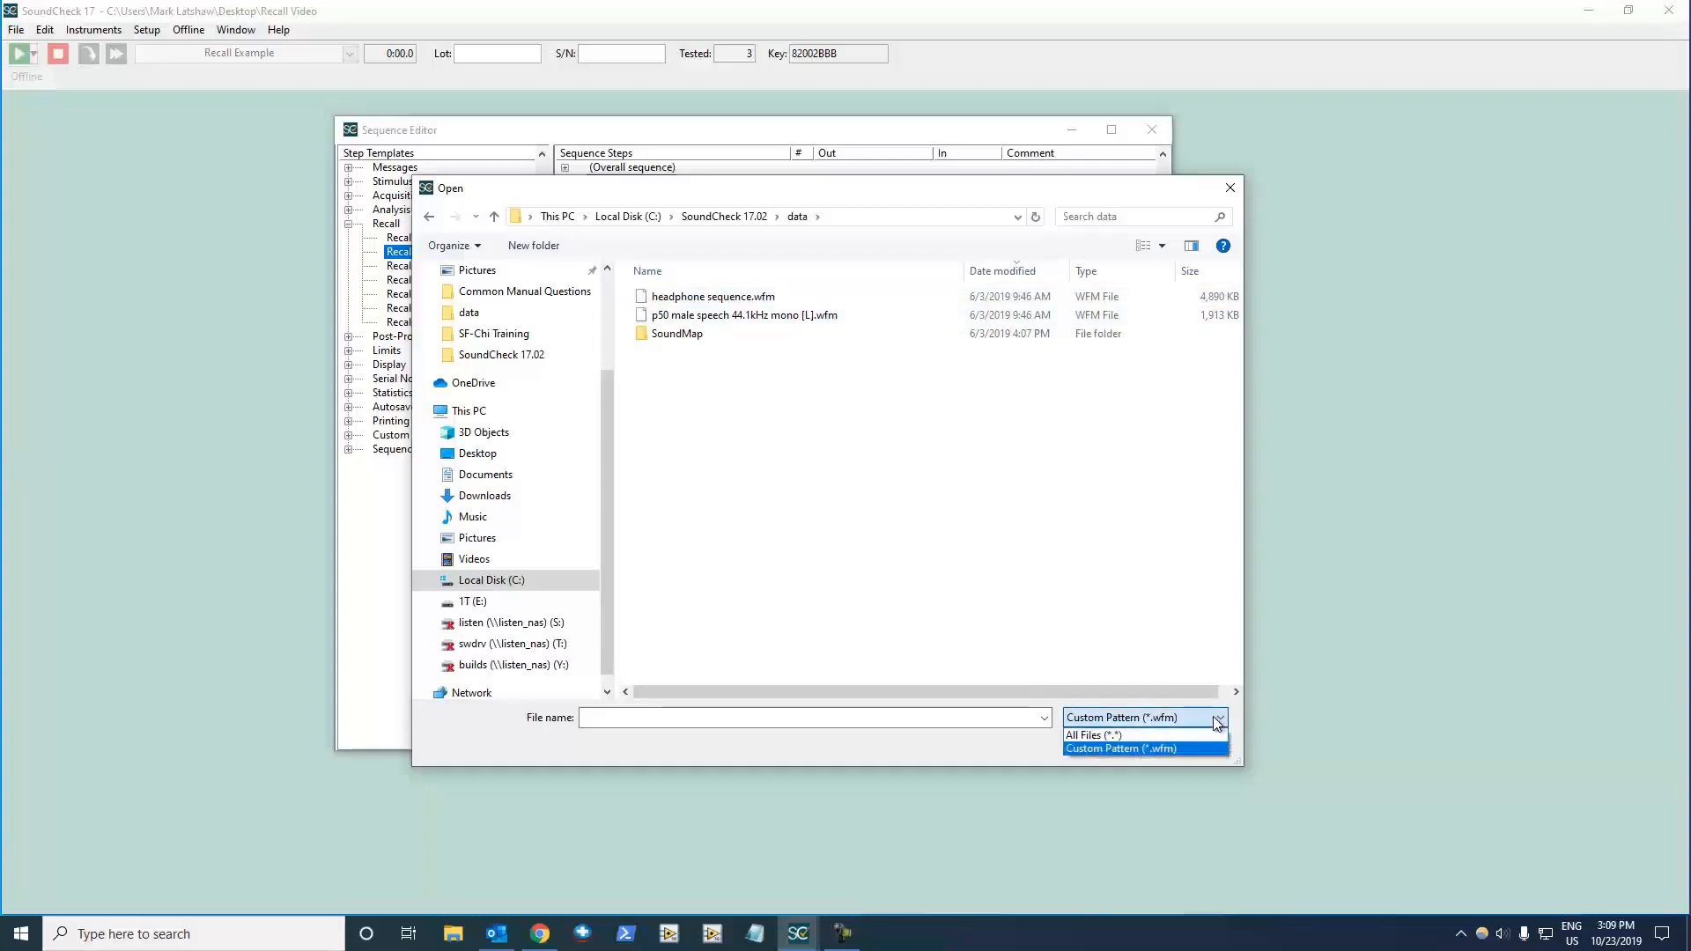
left_click(1190, 735)
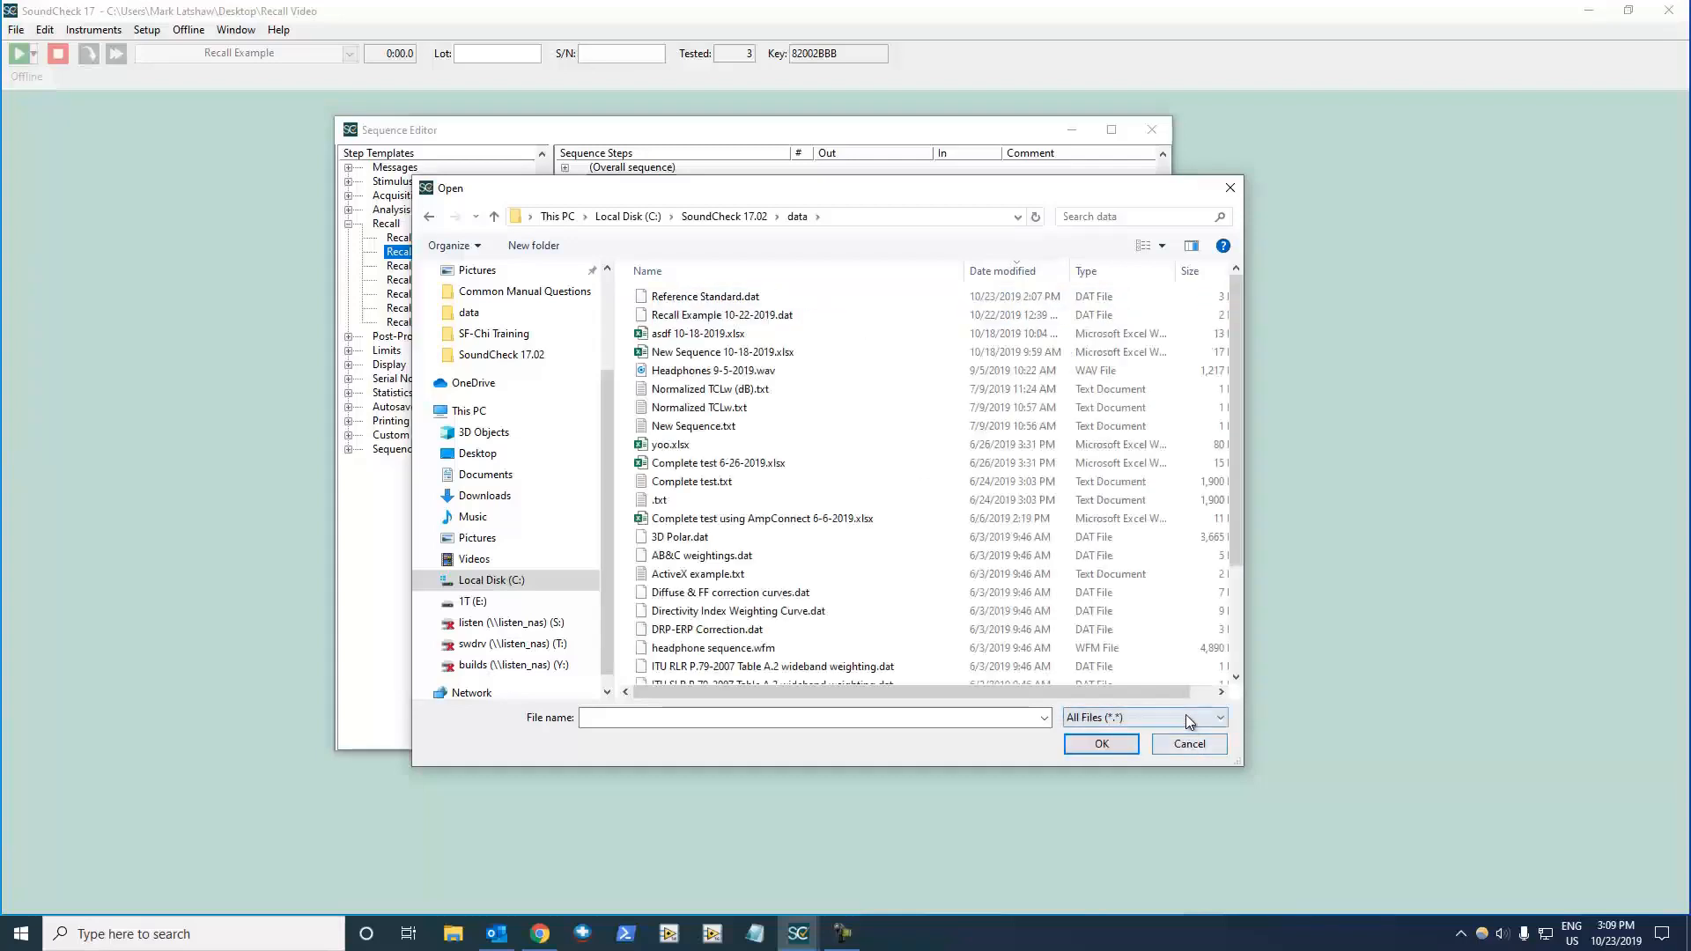
left_click(1188, 718)
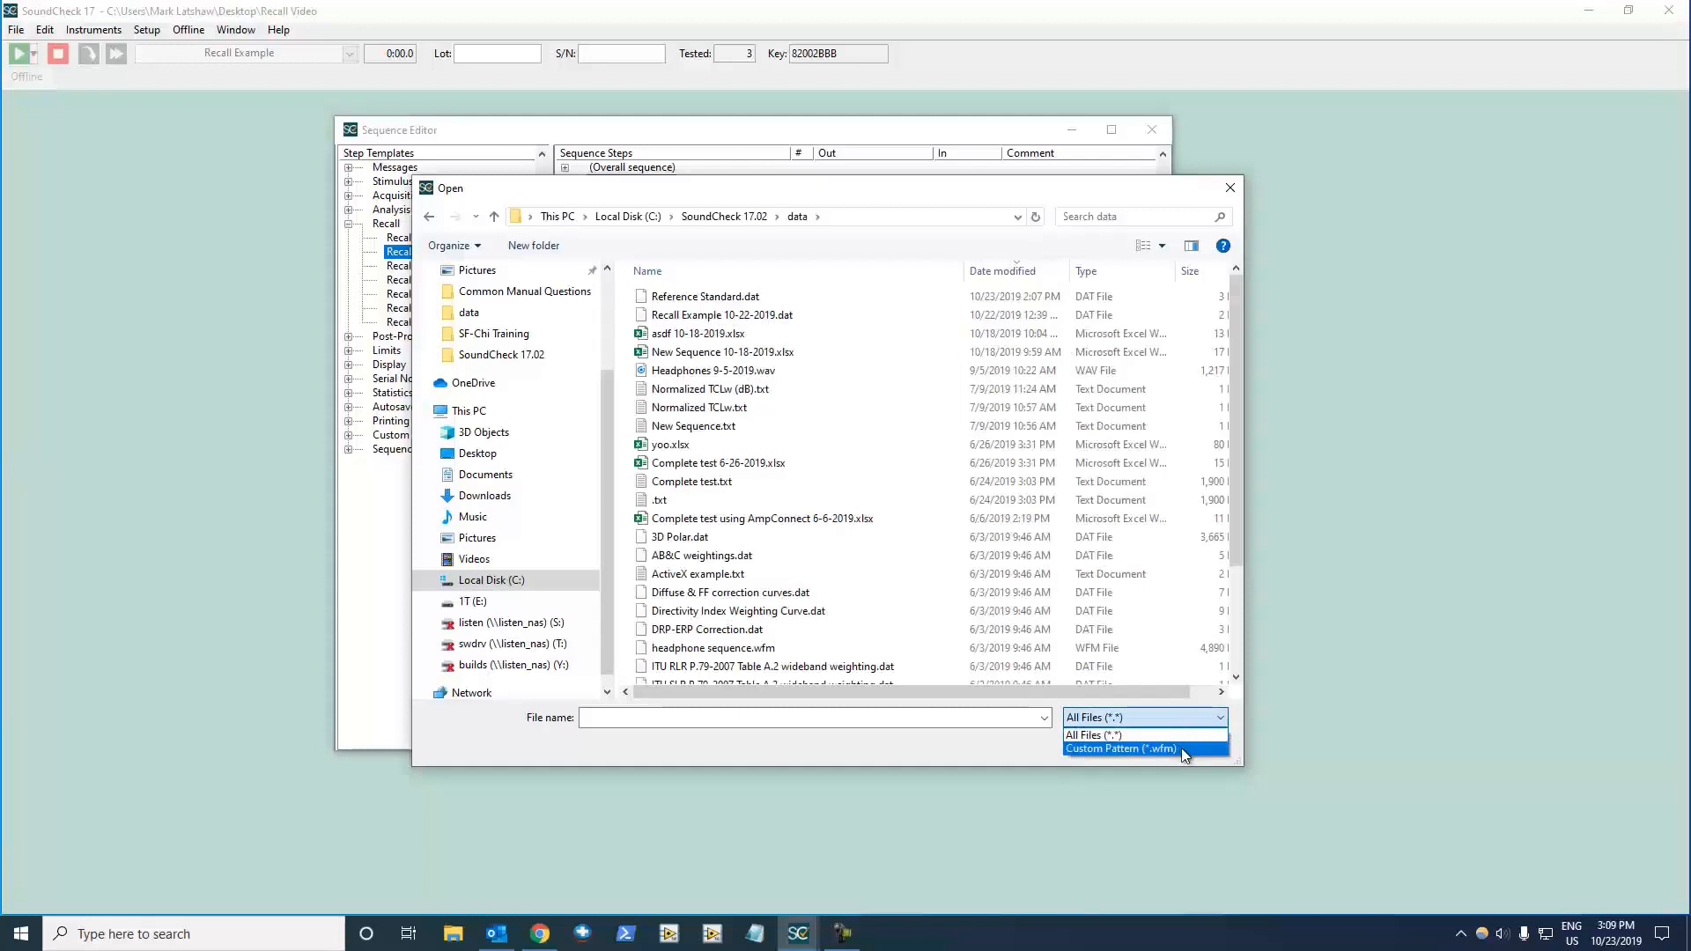
left_click(1183, 749)
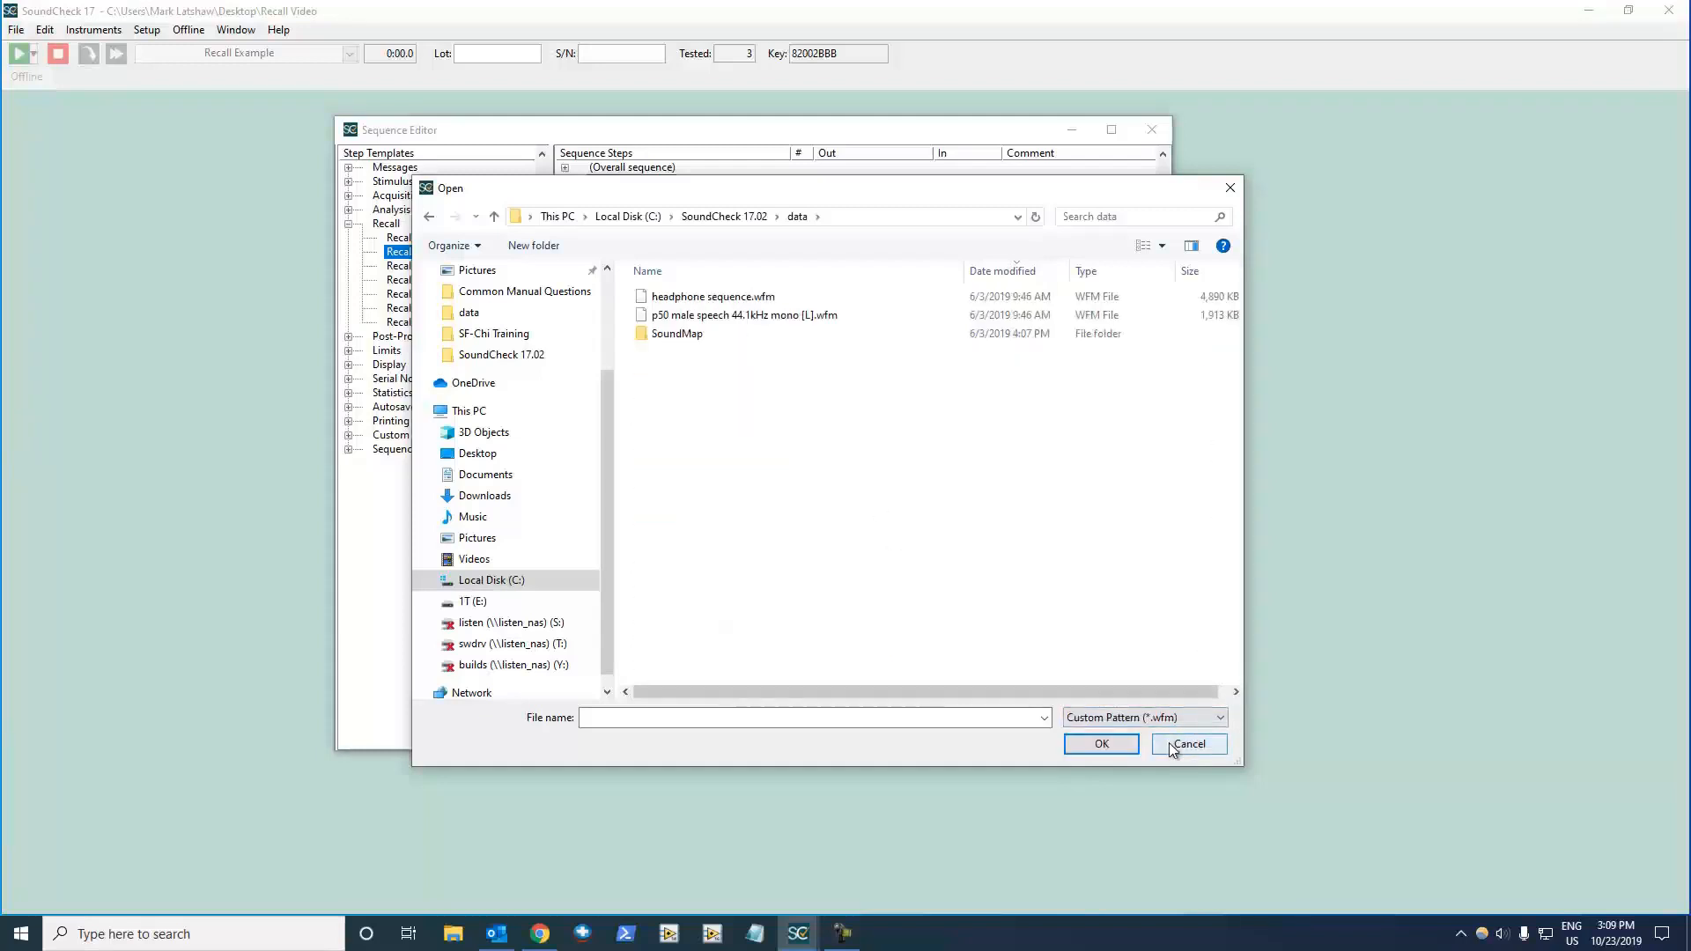
left_click(1187, 744)
Set the recall type to Curves, choose AB&C weightings.dat as the file path, and accept the recall step
left_click(974, 379)
left_click(1047, 313)
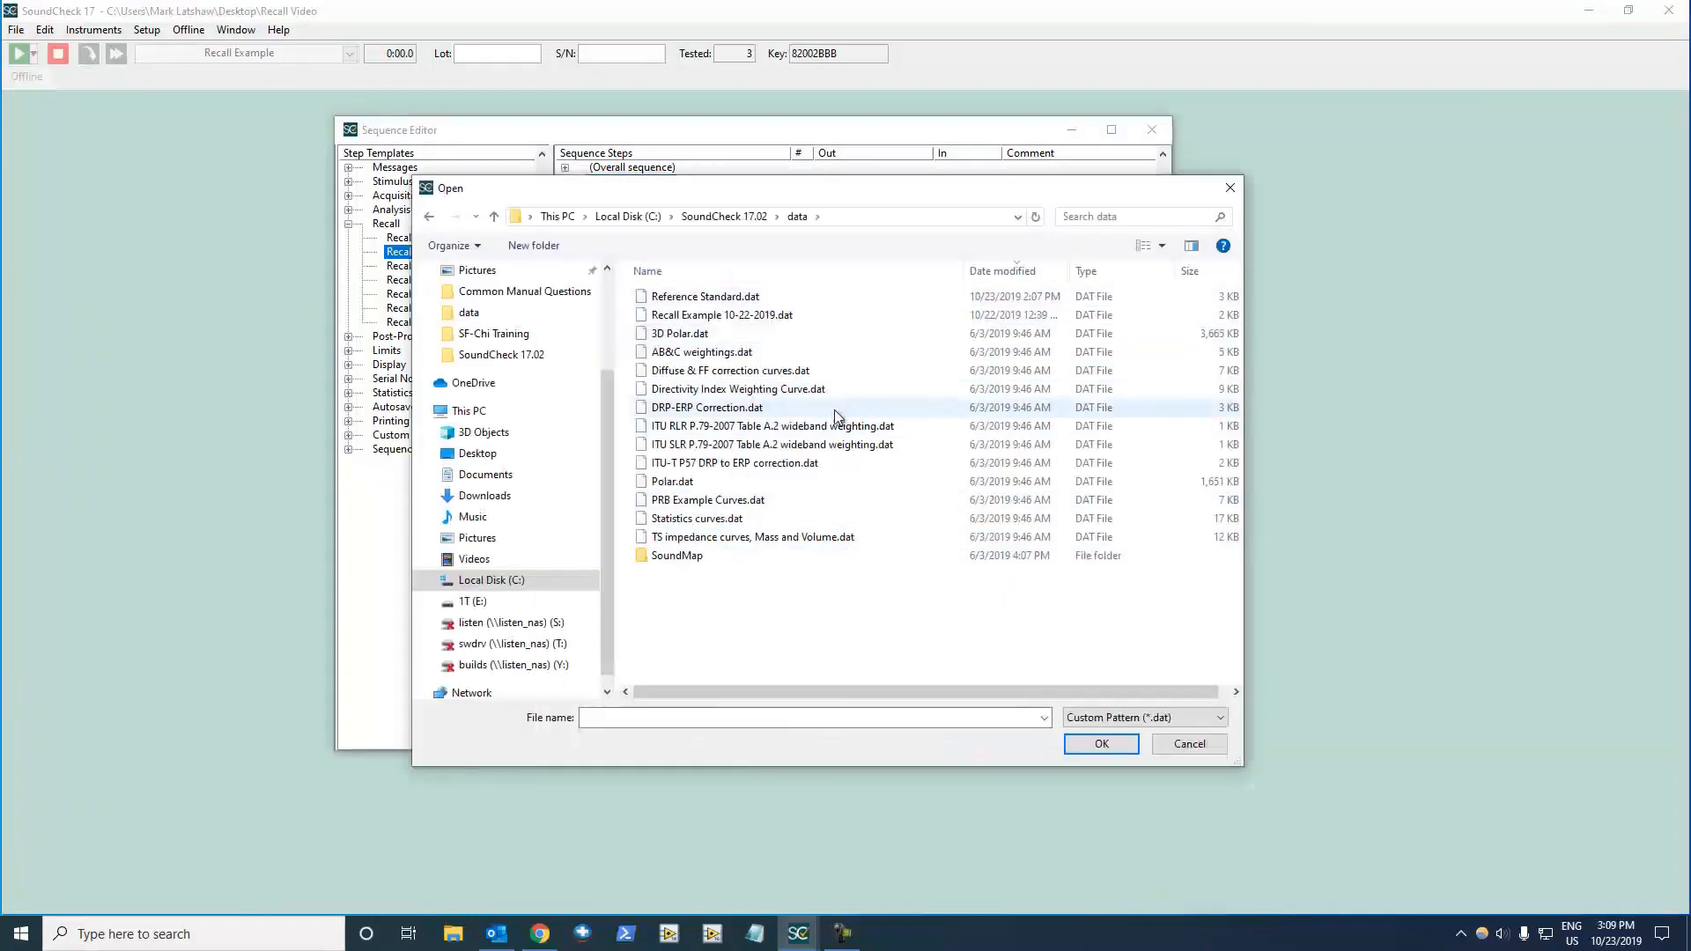
left_click(808, 354)
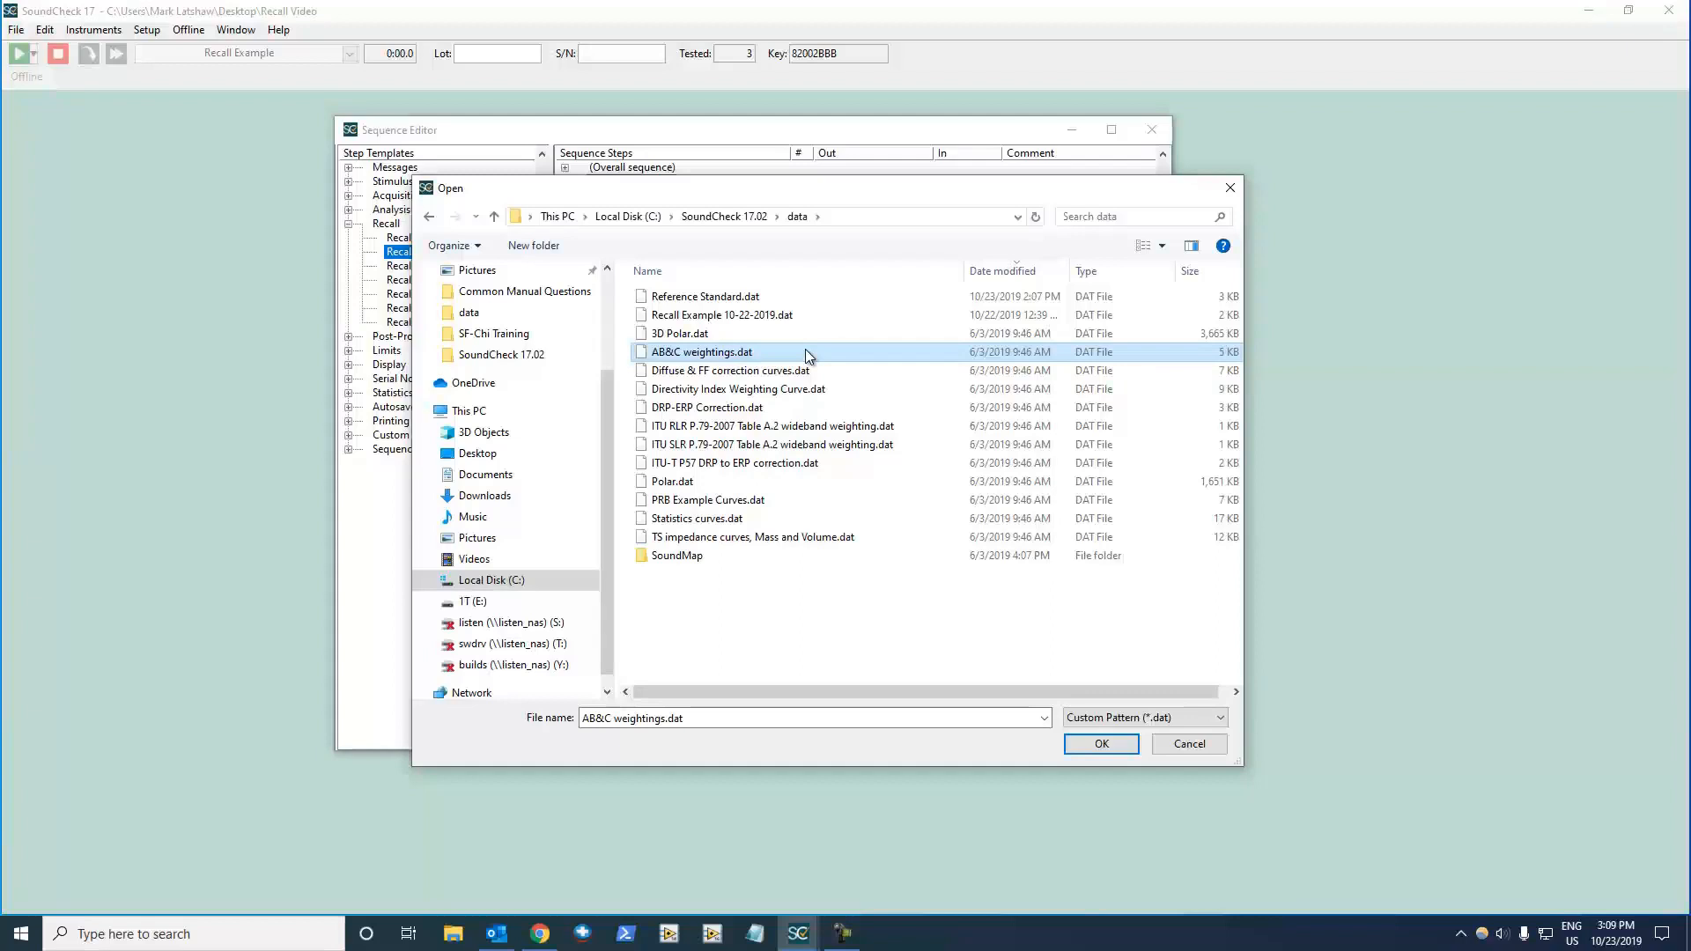
left_click(1087, 747)
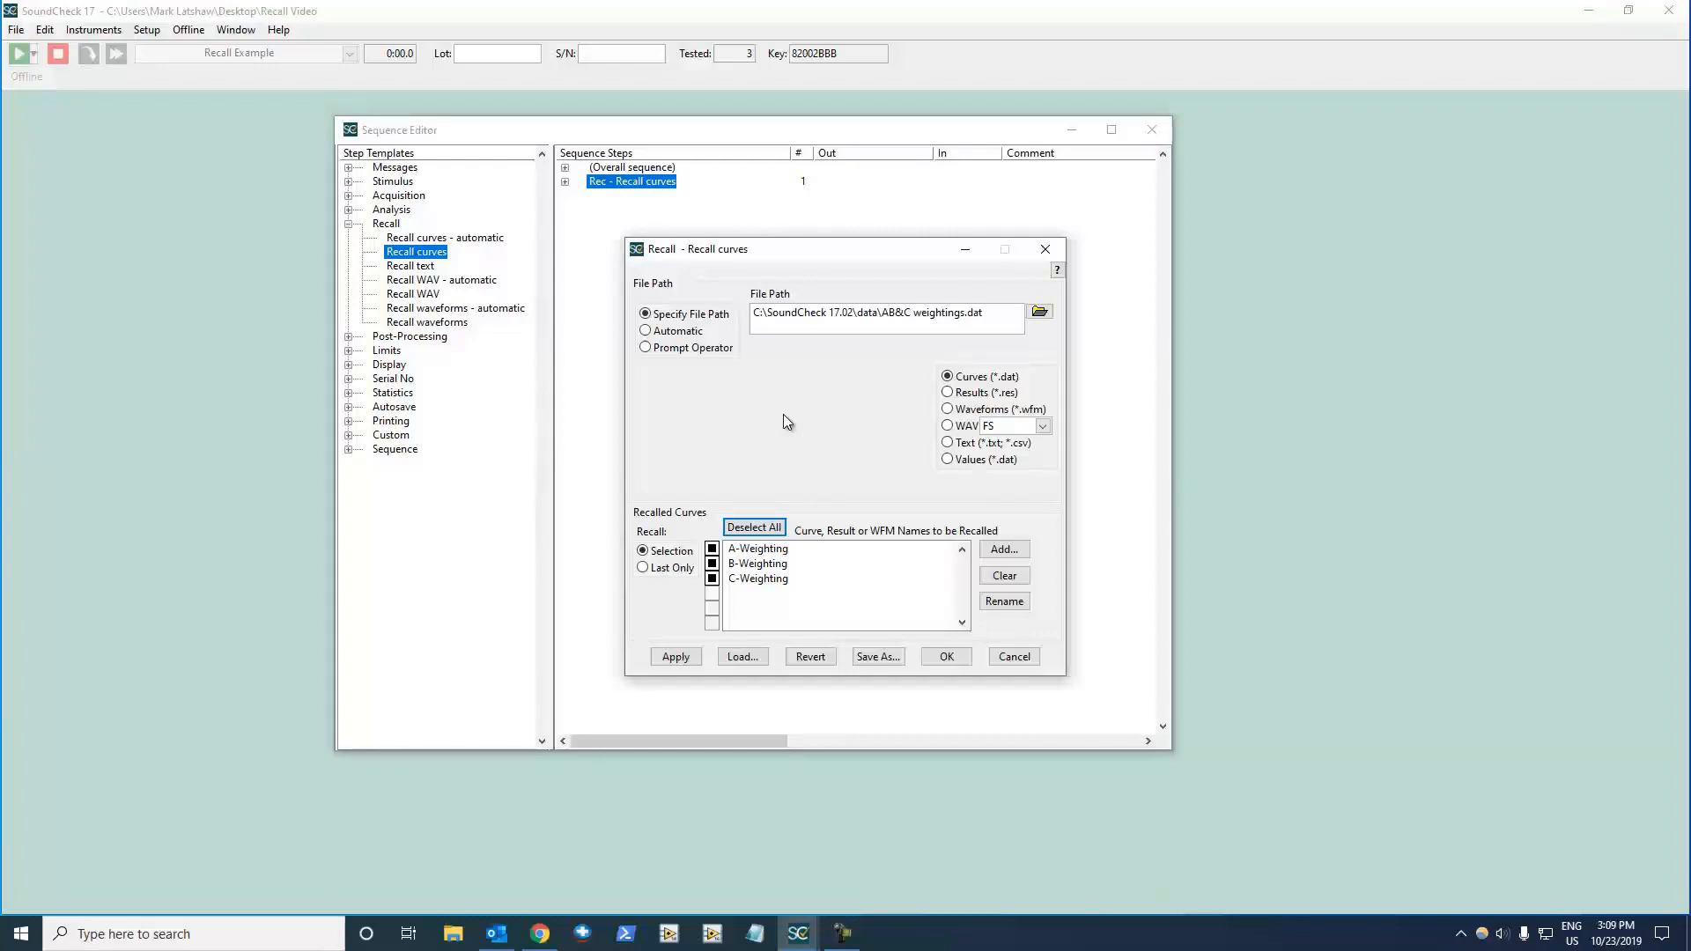
left_click(945, 656)
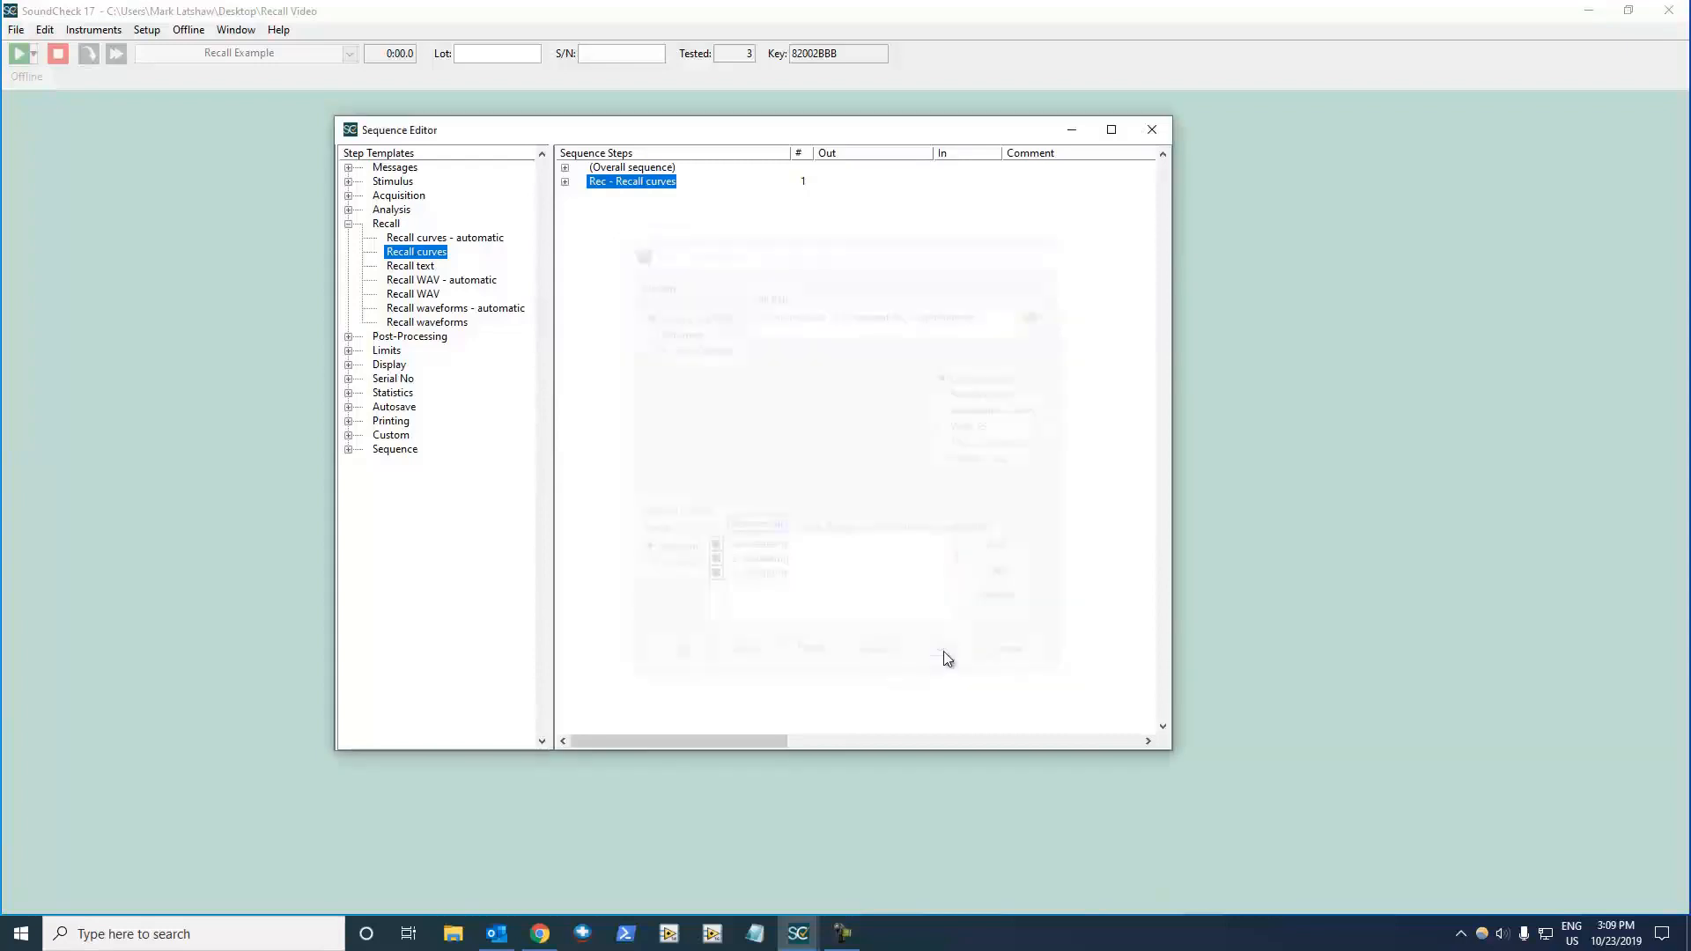
Show the Memory List and open the data file AB&C weightings.dat in it
left_click(146, 30)
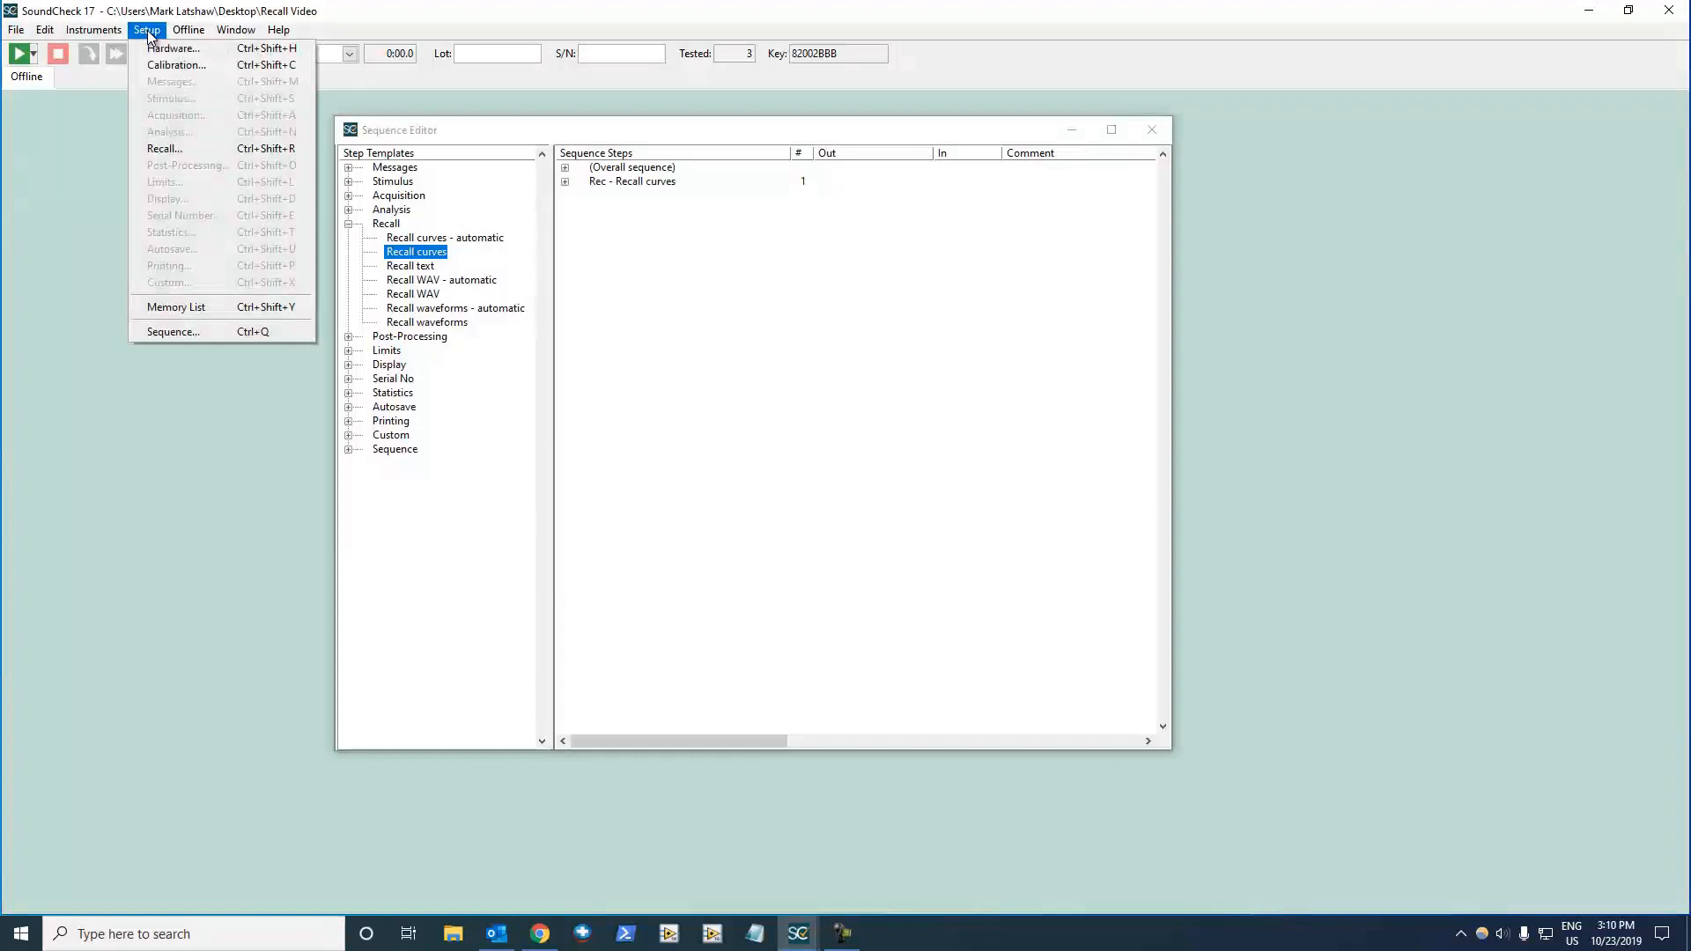
left_click(211, 307)
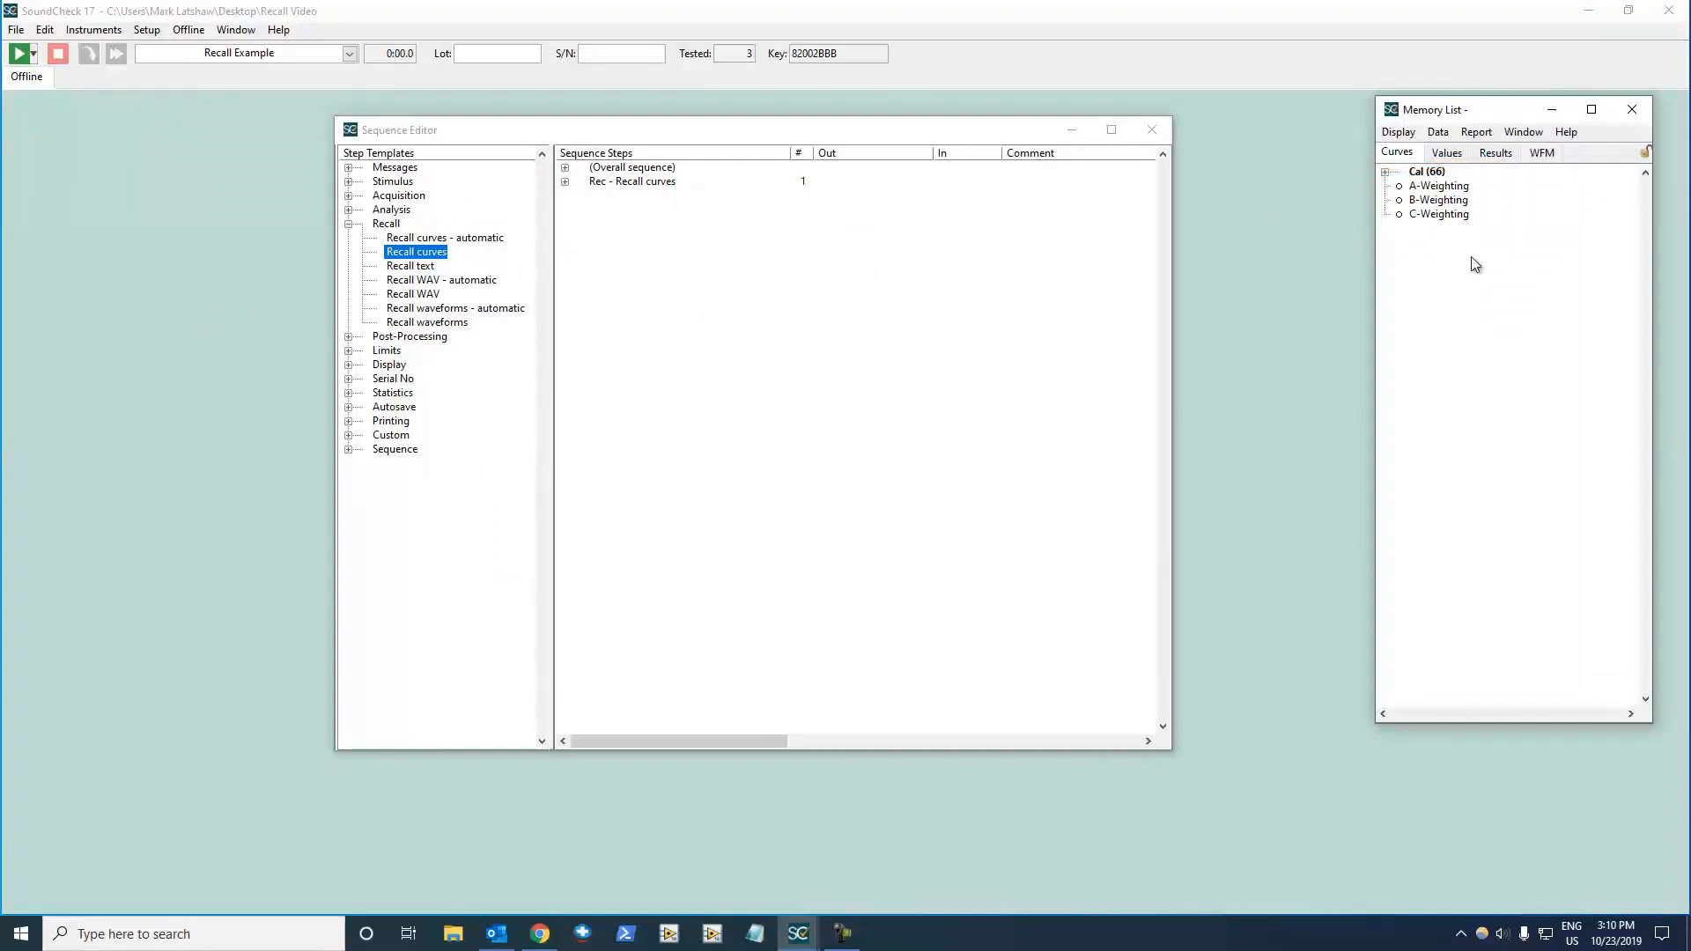
left_click(1439, 136)
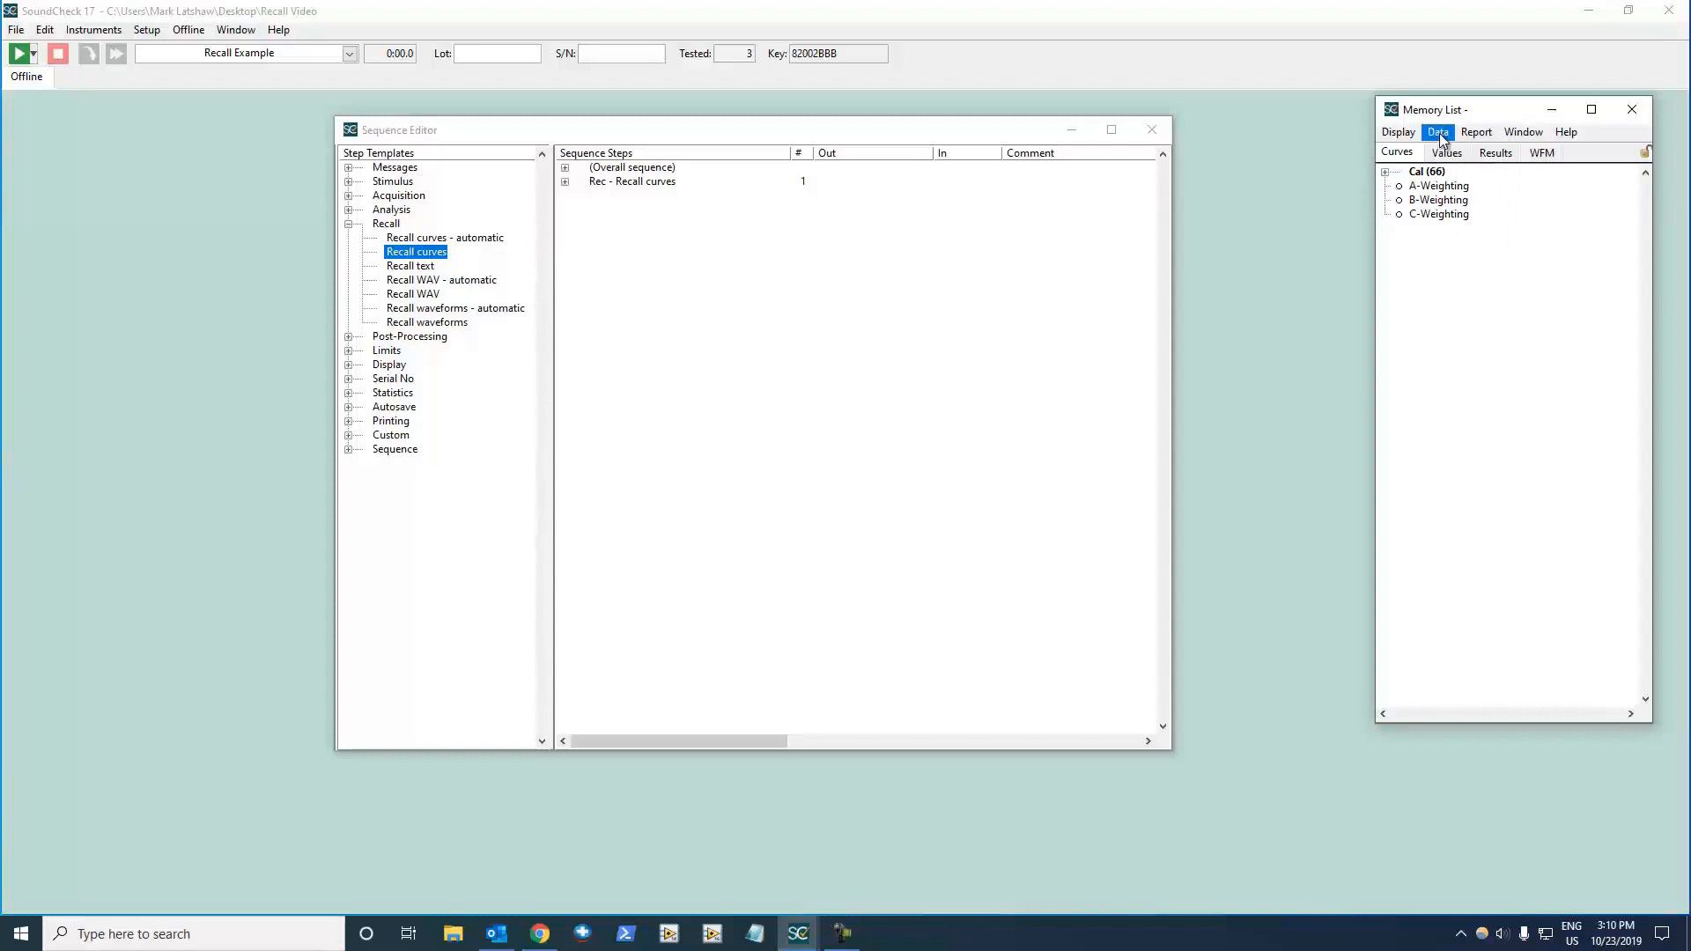
left_click(1500, 153)
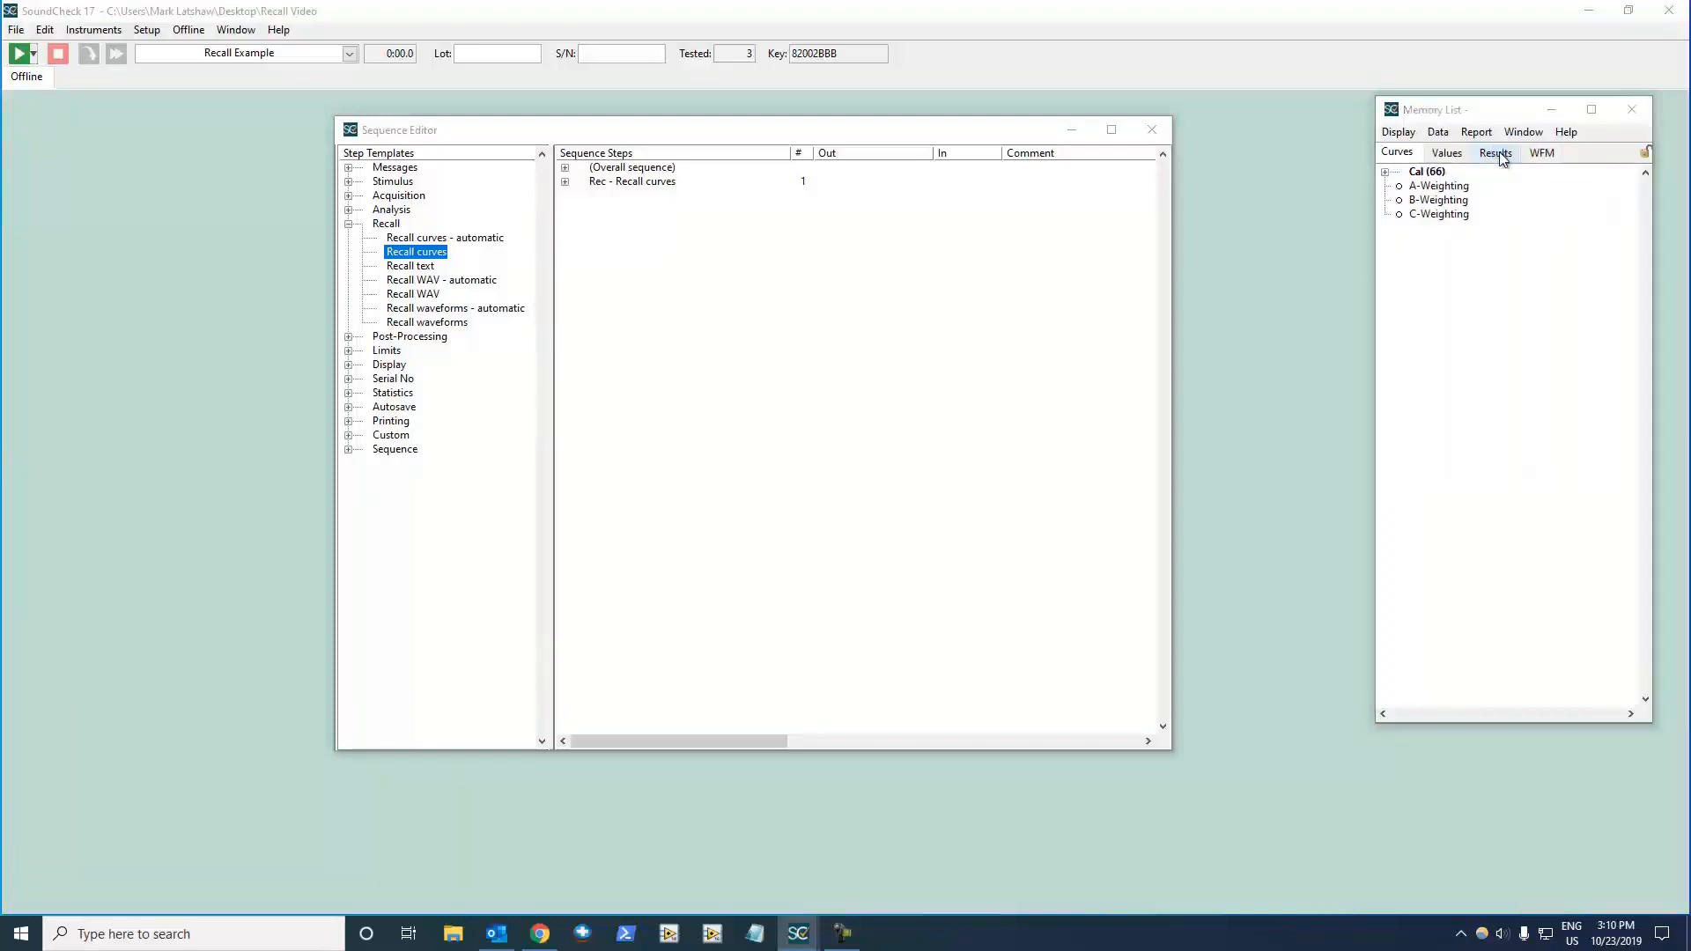
left_click(818, 351)
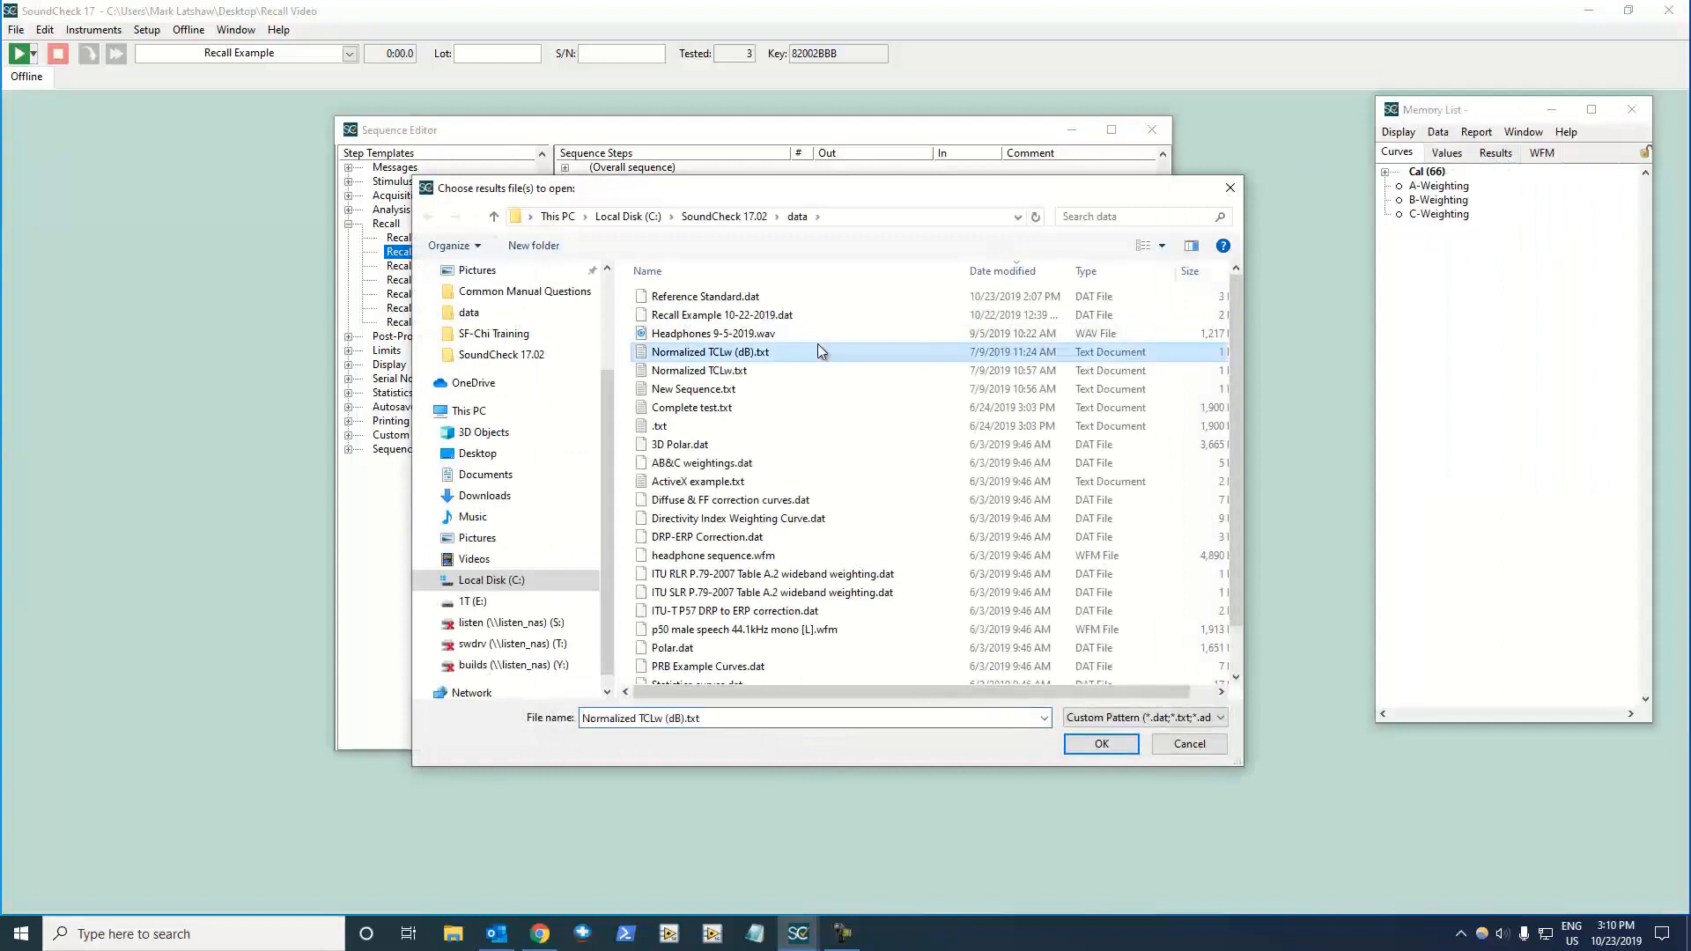
key("a")
double_click(760, 464)
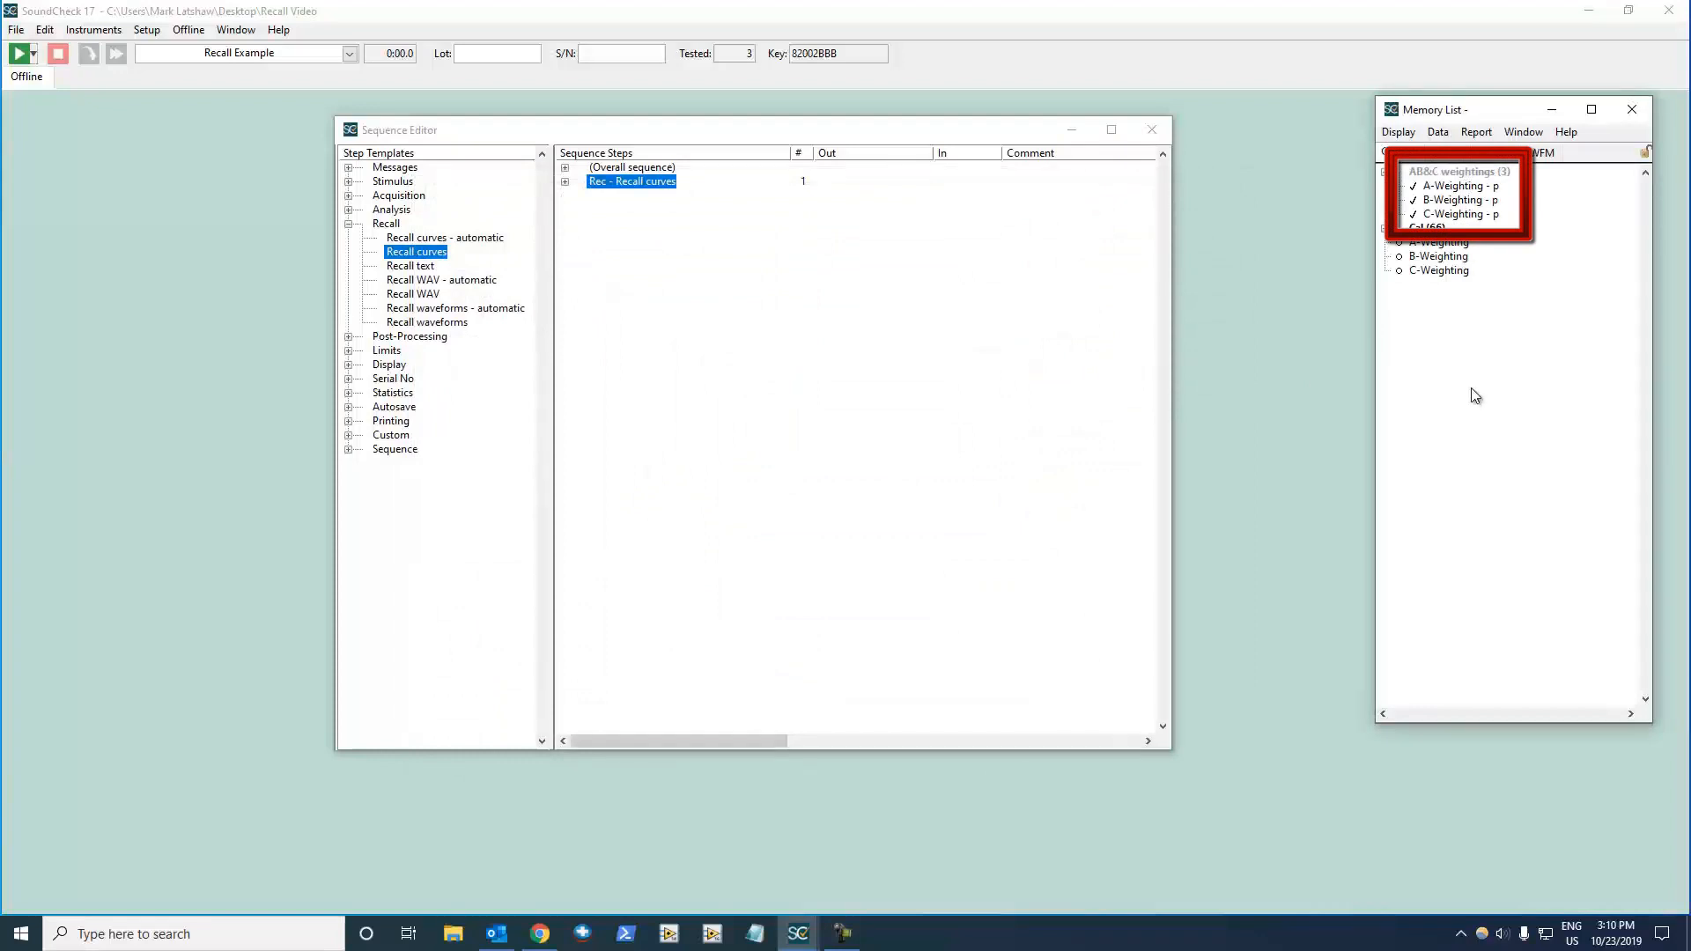
Plot A-Weighting - p and A-Weighting in separate XY graphs, placing the second graph below the first
double_click(1457, 188)
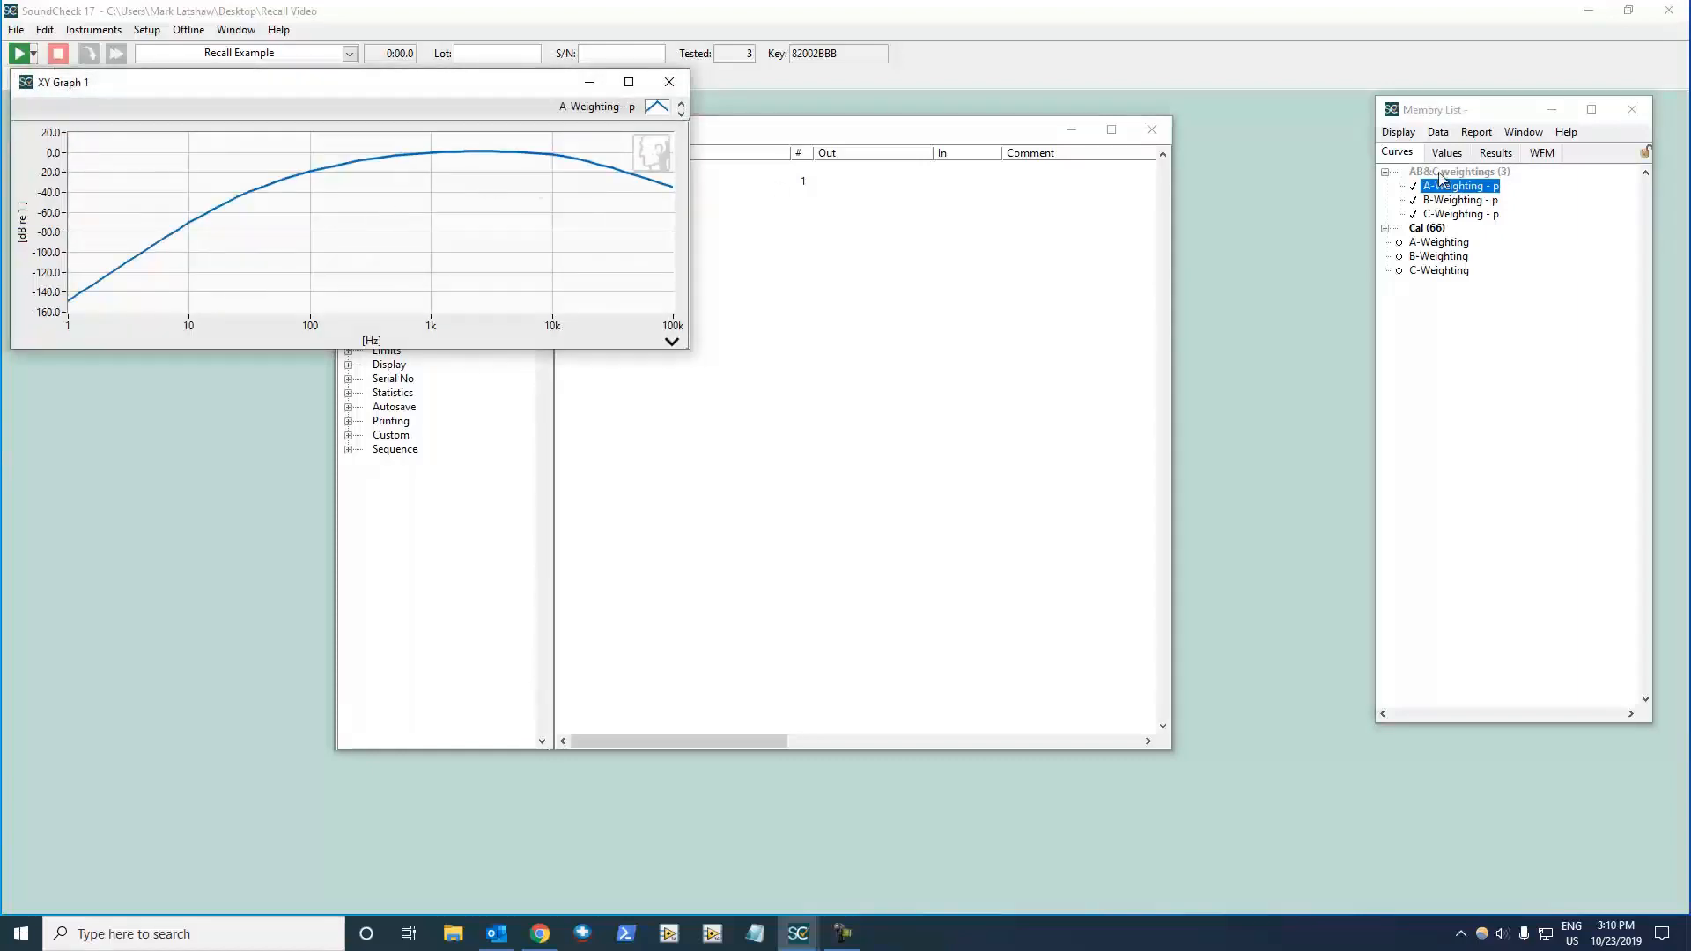
double_click(1462, 246)
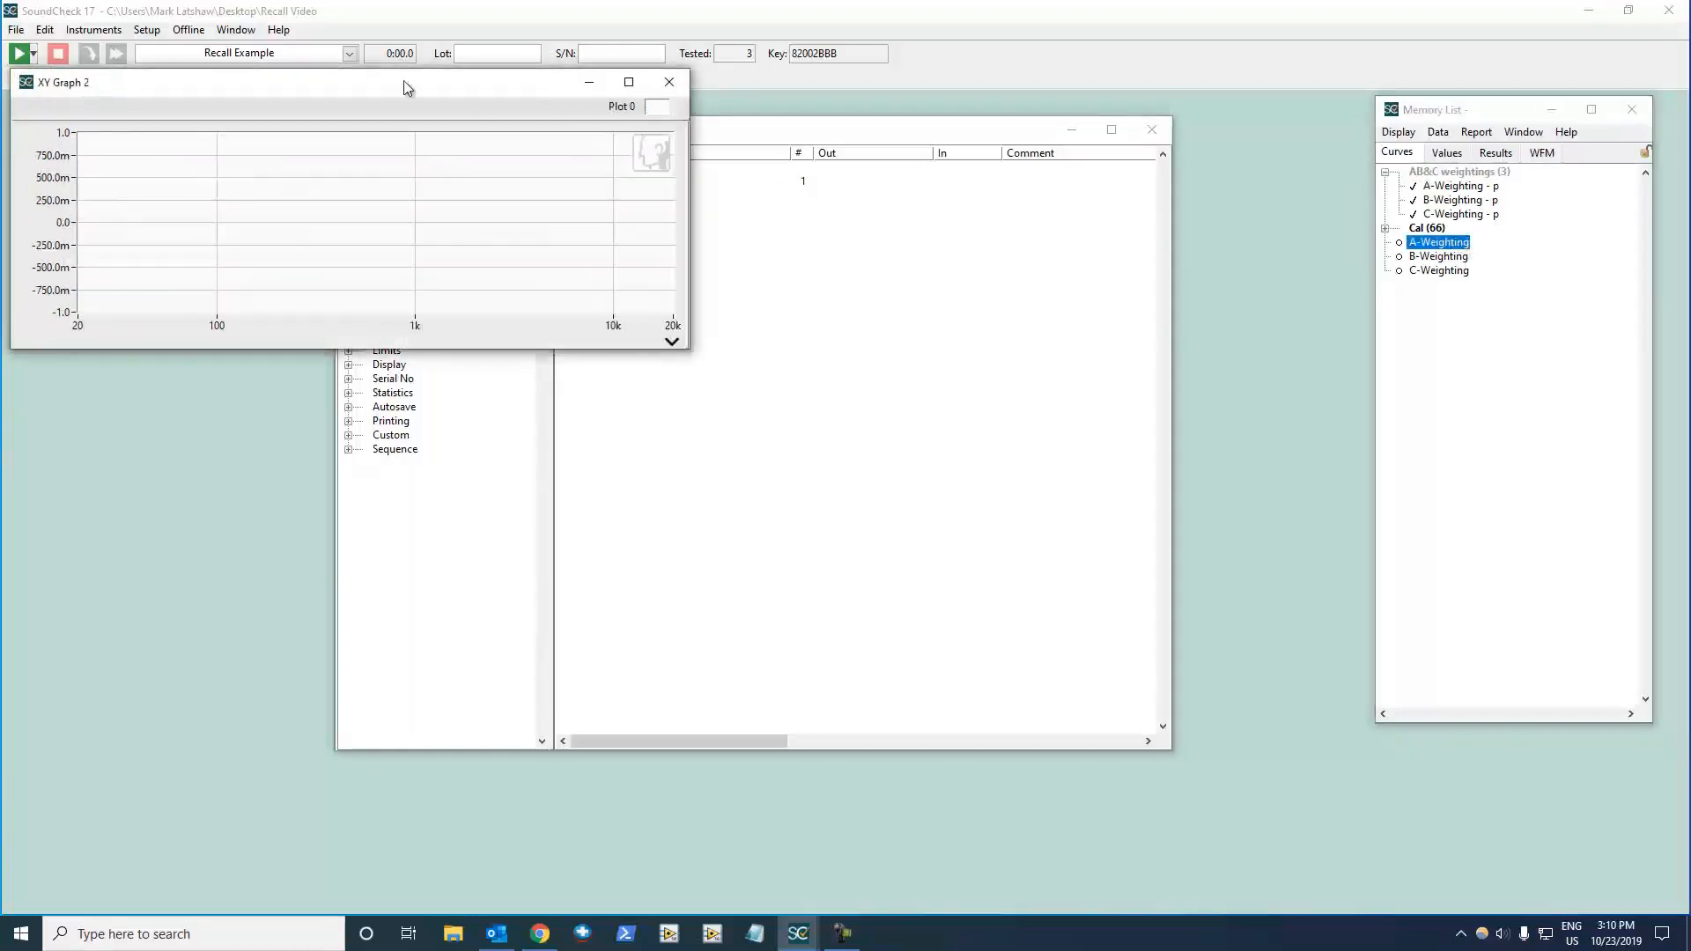
left_click_drag(382, 82, 378, 358)
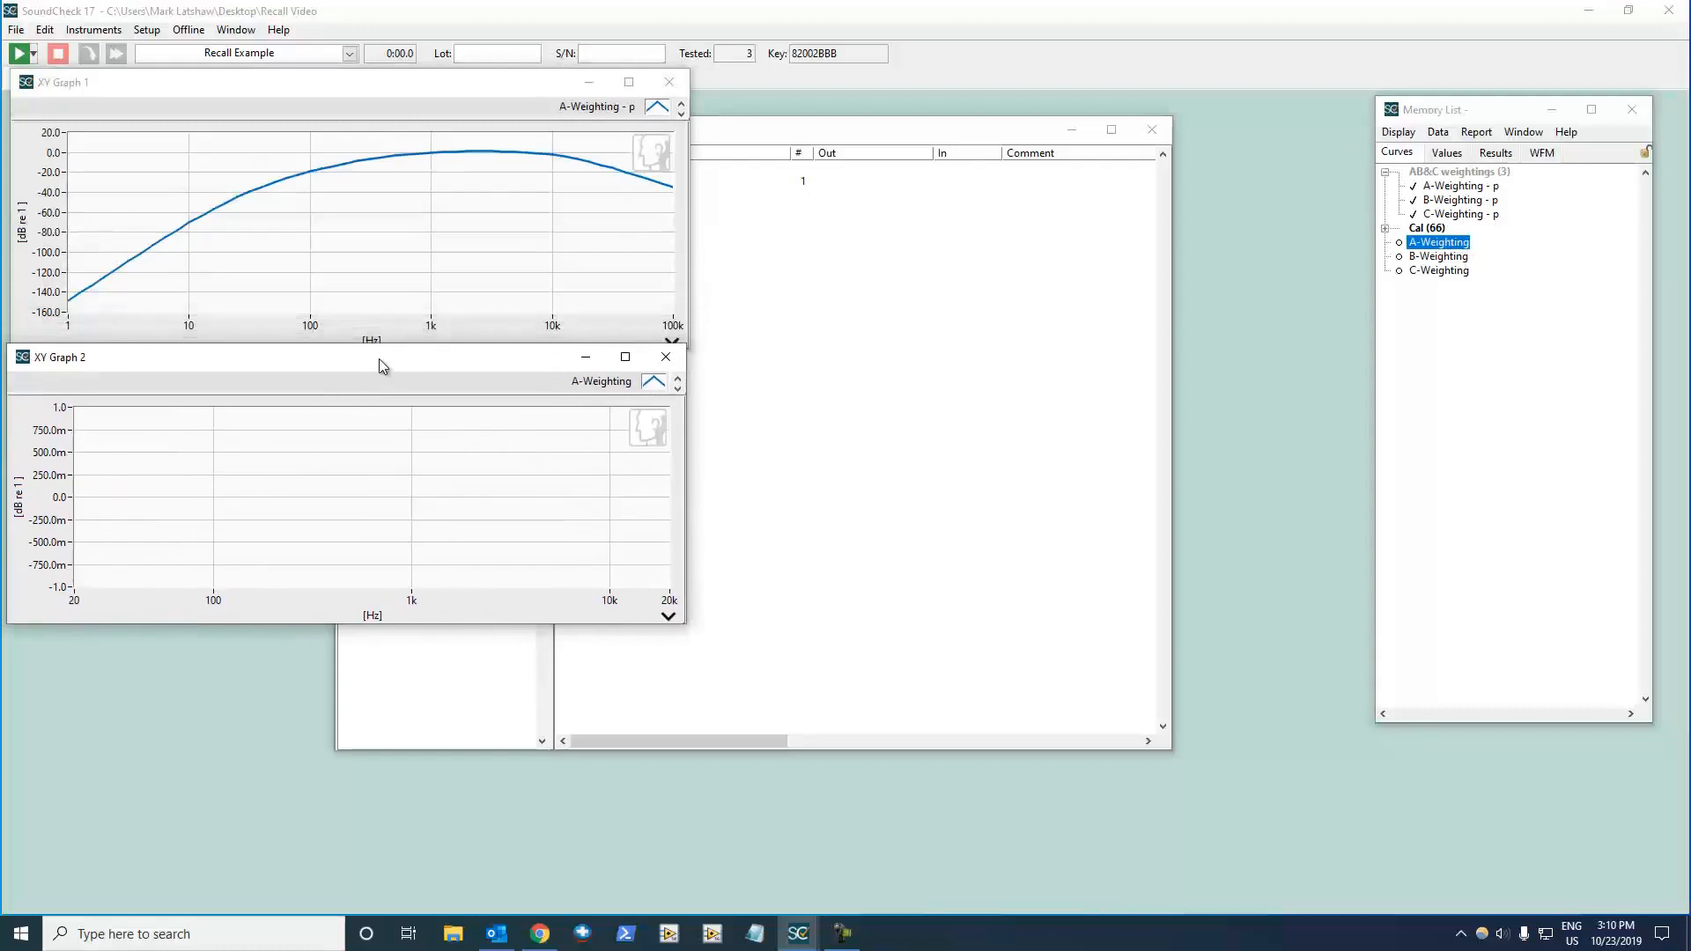
Run the sequence and check the B-Weighting and C-Weighting curves in the Memory List
left_click(795, 327)
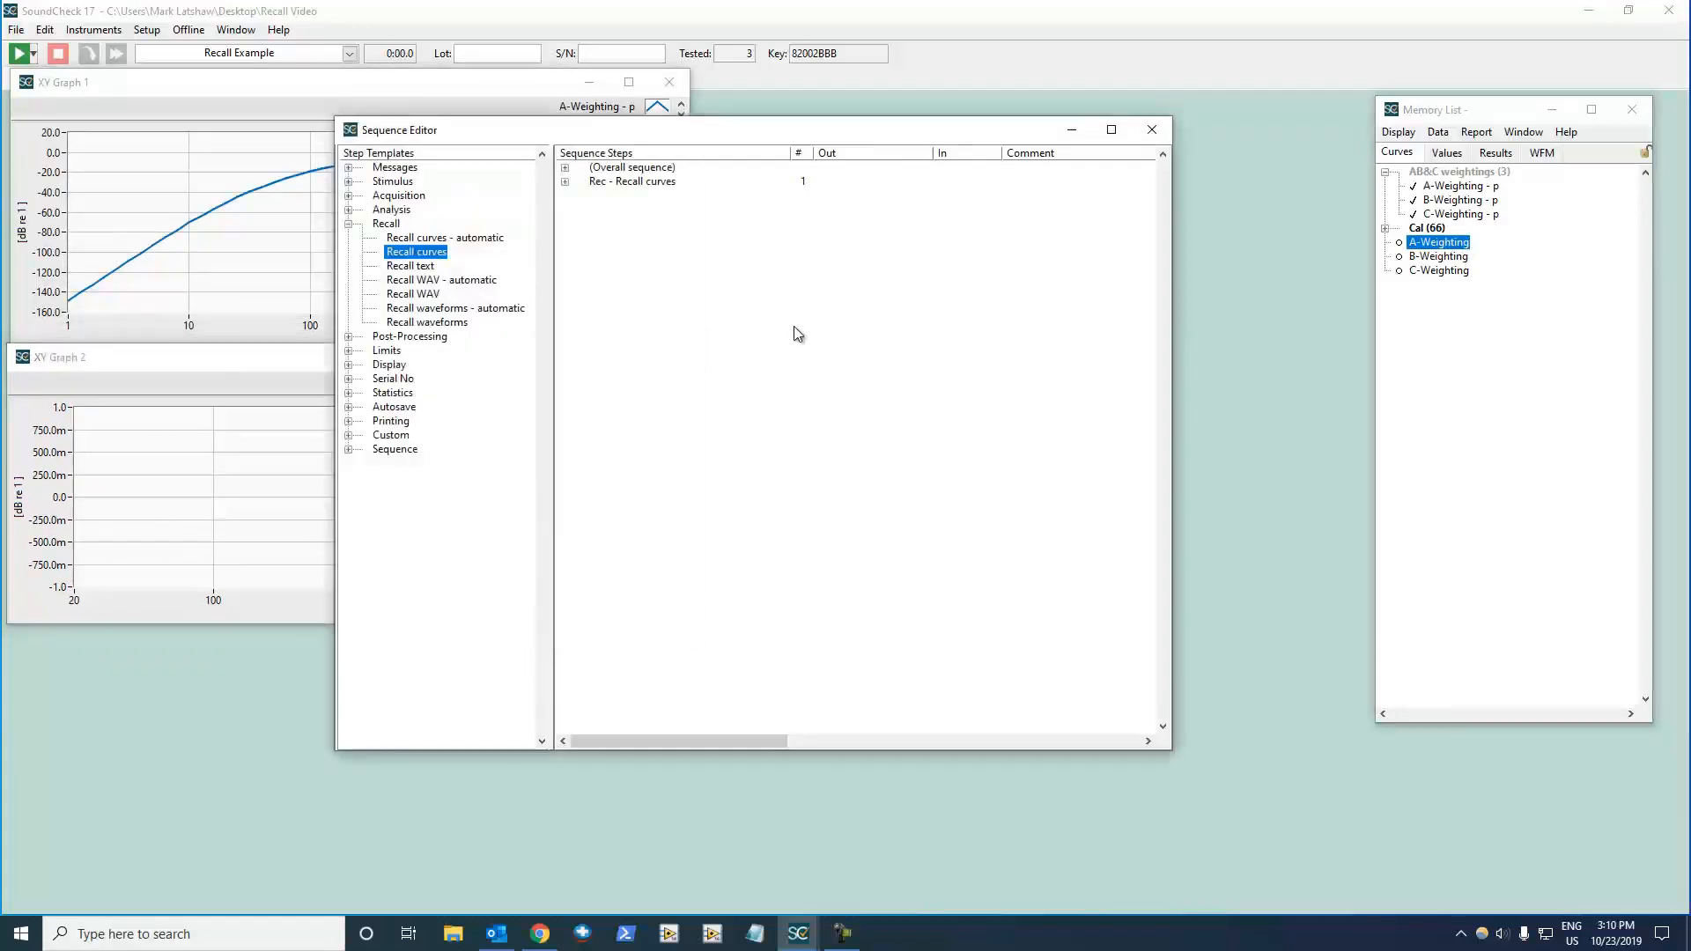
left_click(16, 54)
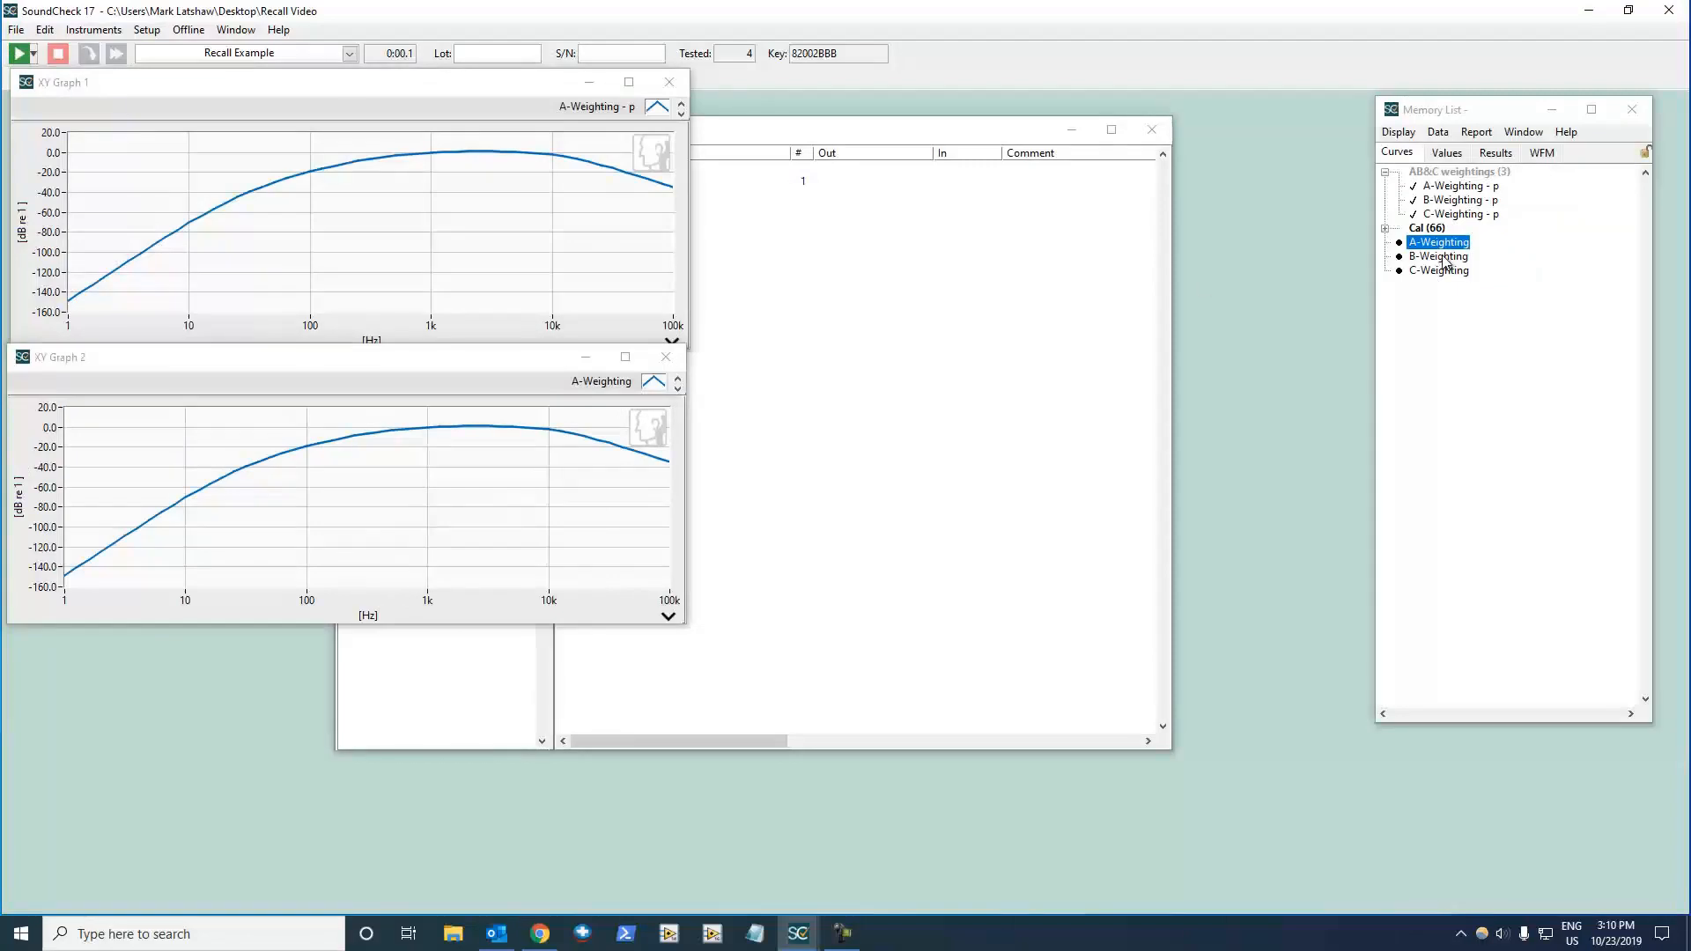
left_click(1445, 258)
left_click(1446, 271)
left_click(1445, 257)
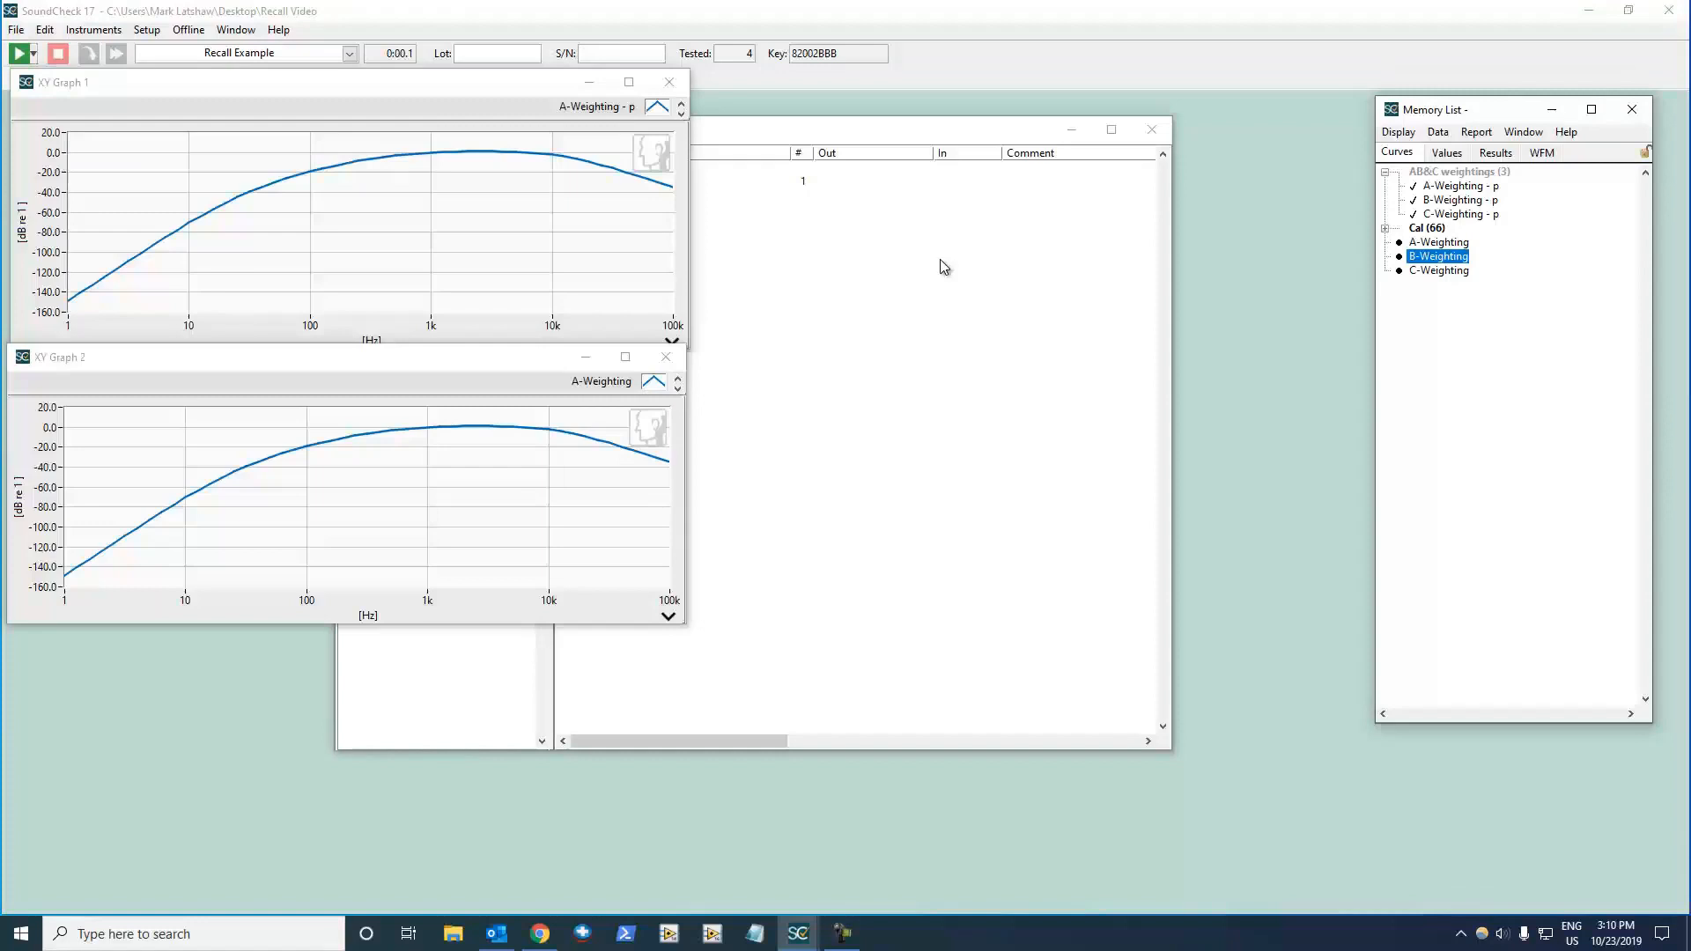
Delete all Memory List data in all tabs and run the sequence again
left_click(944, 266)
left_click(1438, 132)
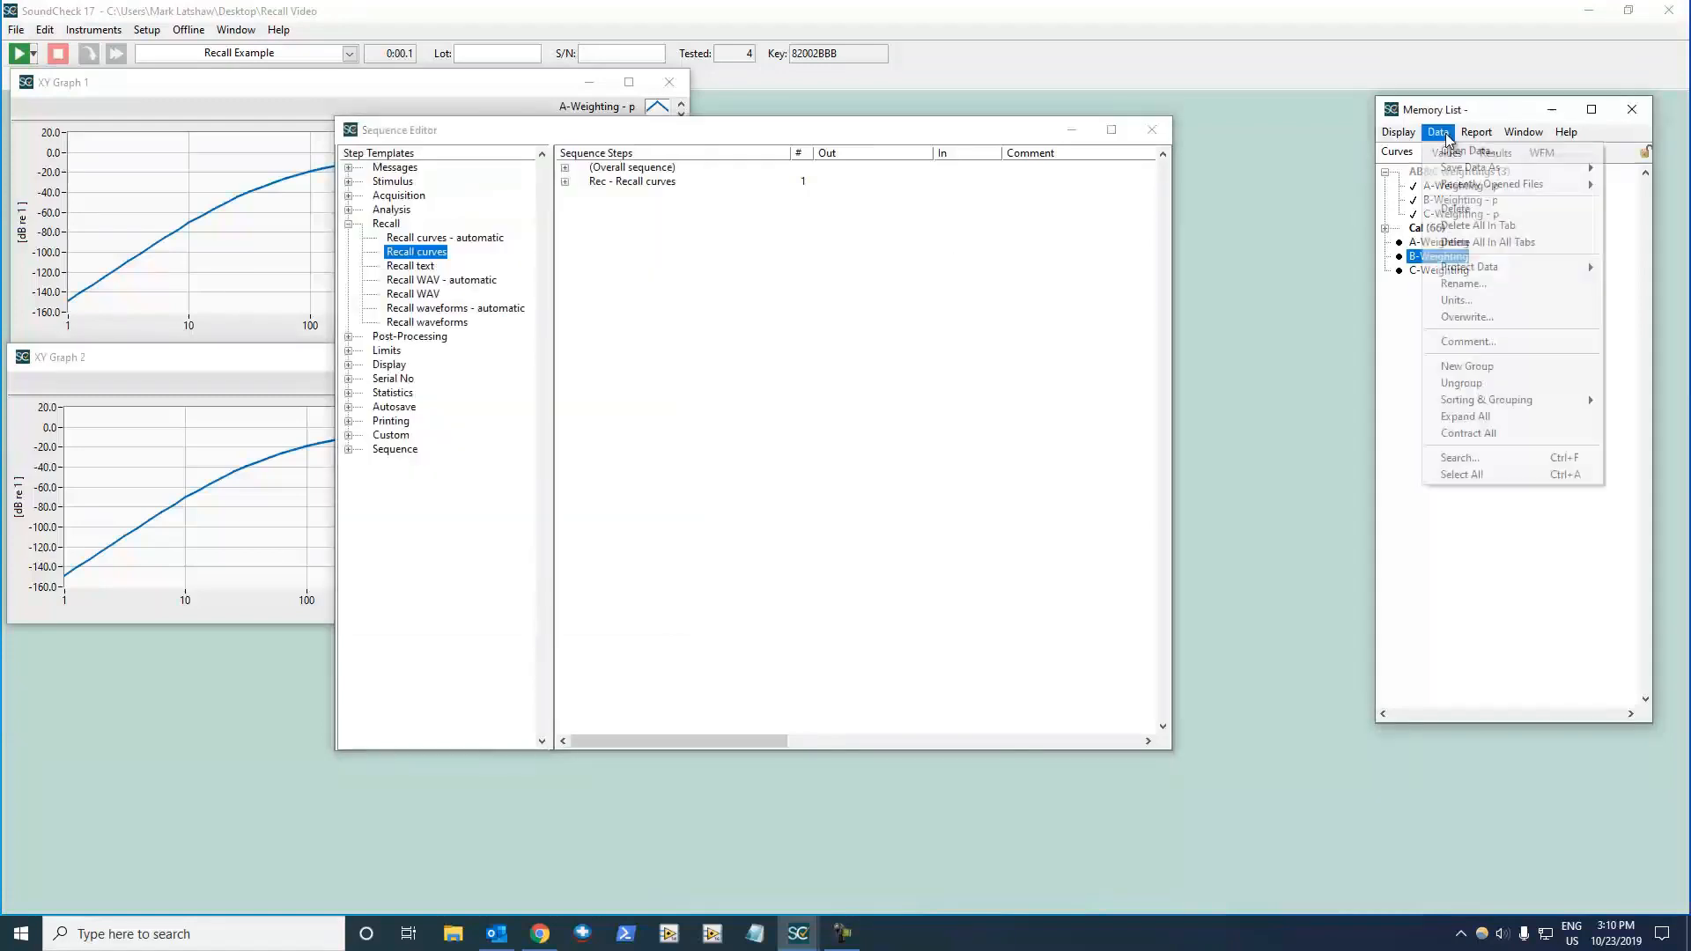
left_click(1477, 243)
left_click(748, 491)
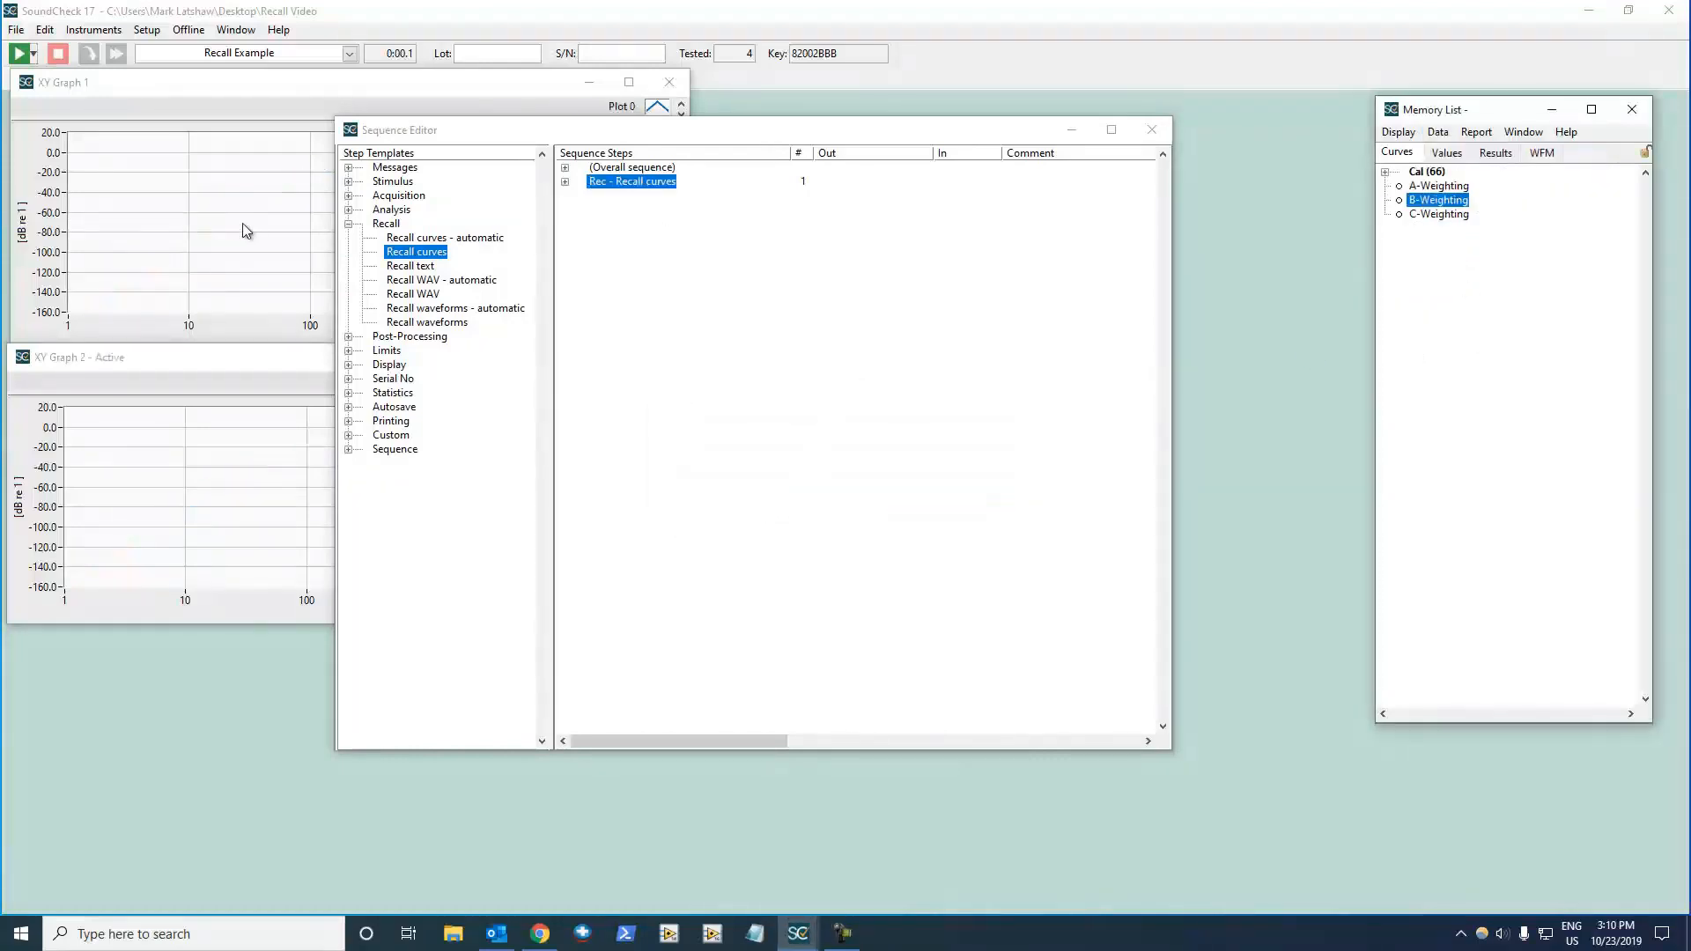
left_click(20, 54)
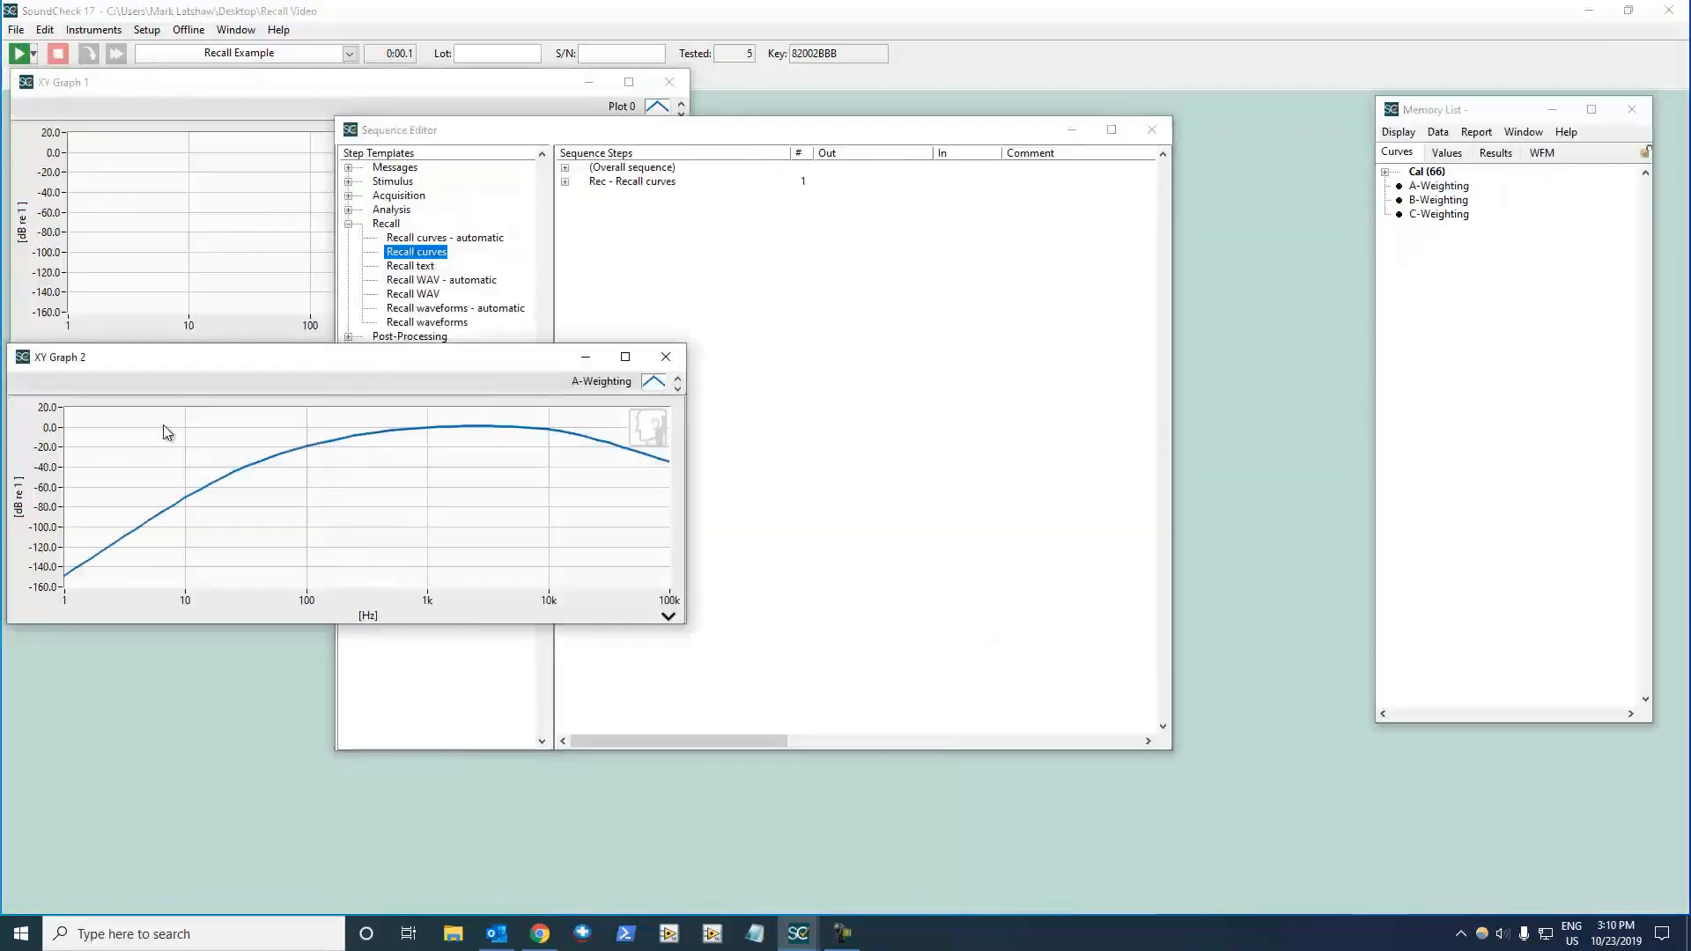
Close both XY graphs and reposition the Sequence Editor so it does not overlap the Memory List
left_click_drag(576, 131, 932, 116)
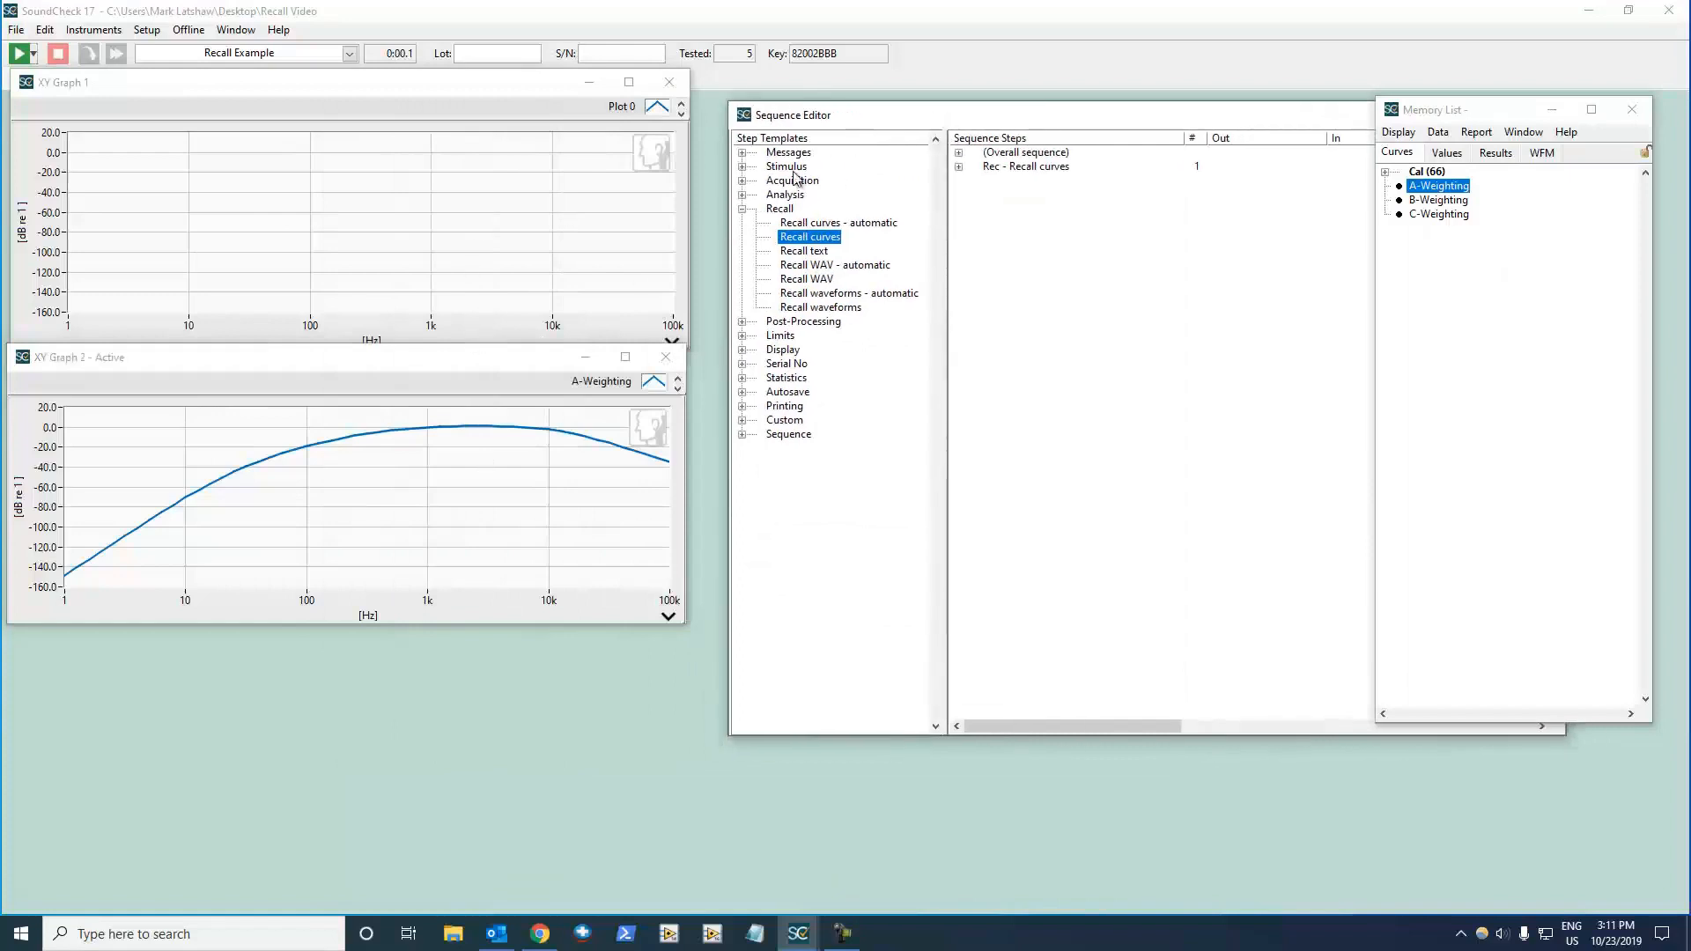
left_click(669, 81)
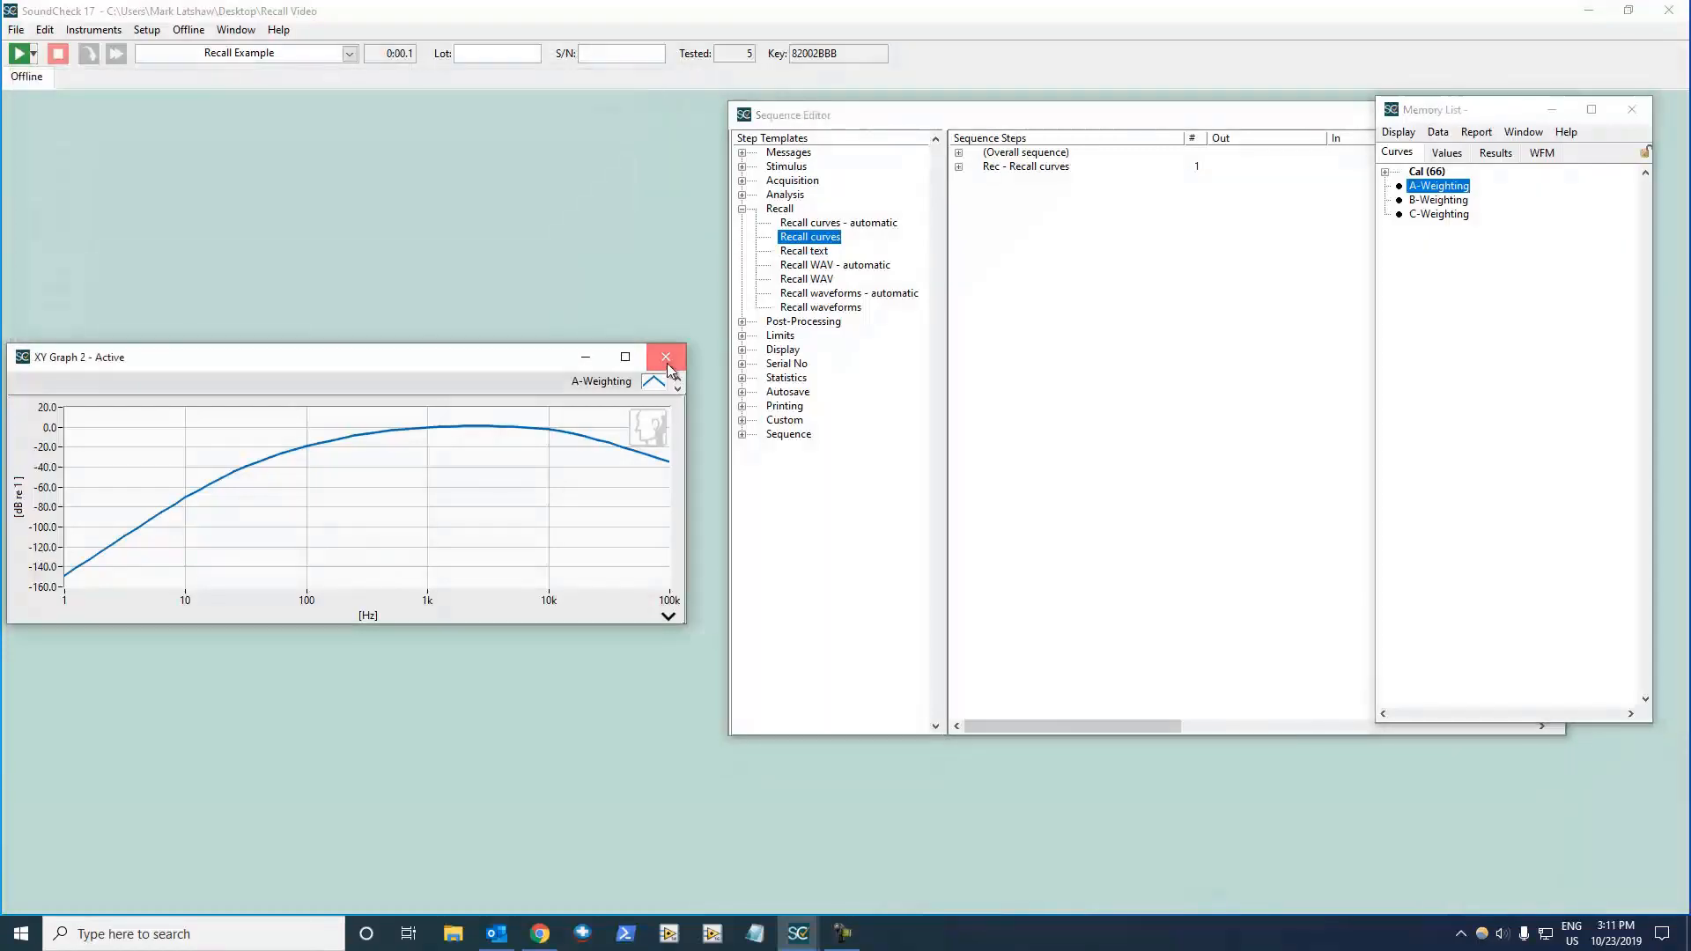
left_click(666, 357)
left_click_drag(971, 118, 622, 113)
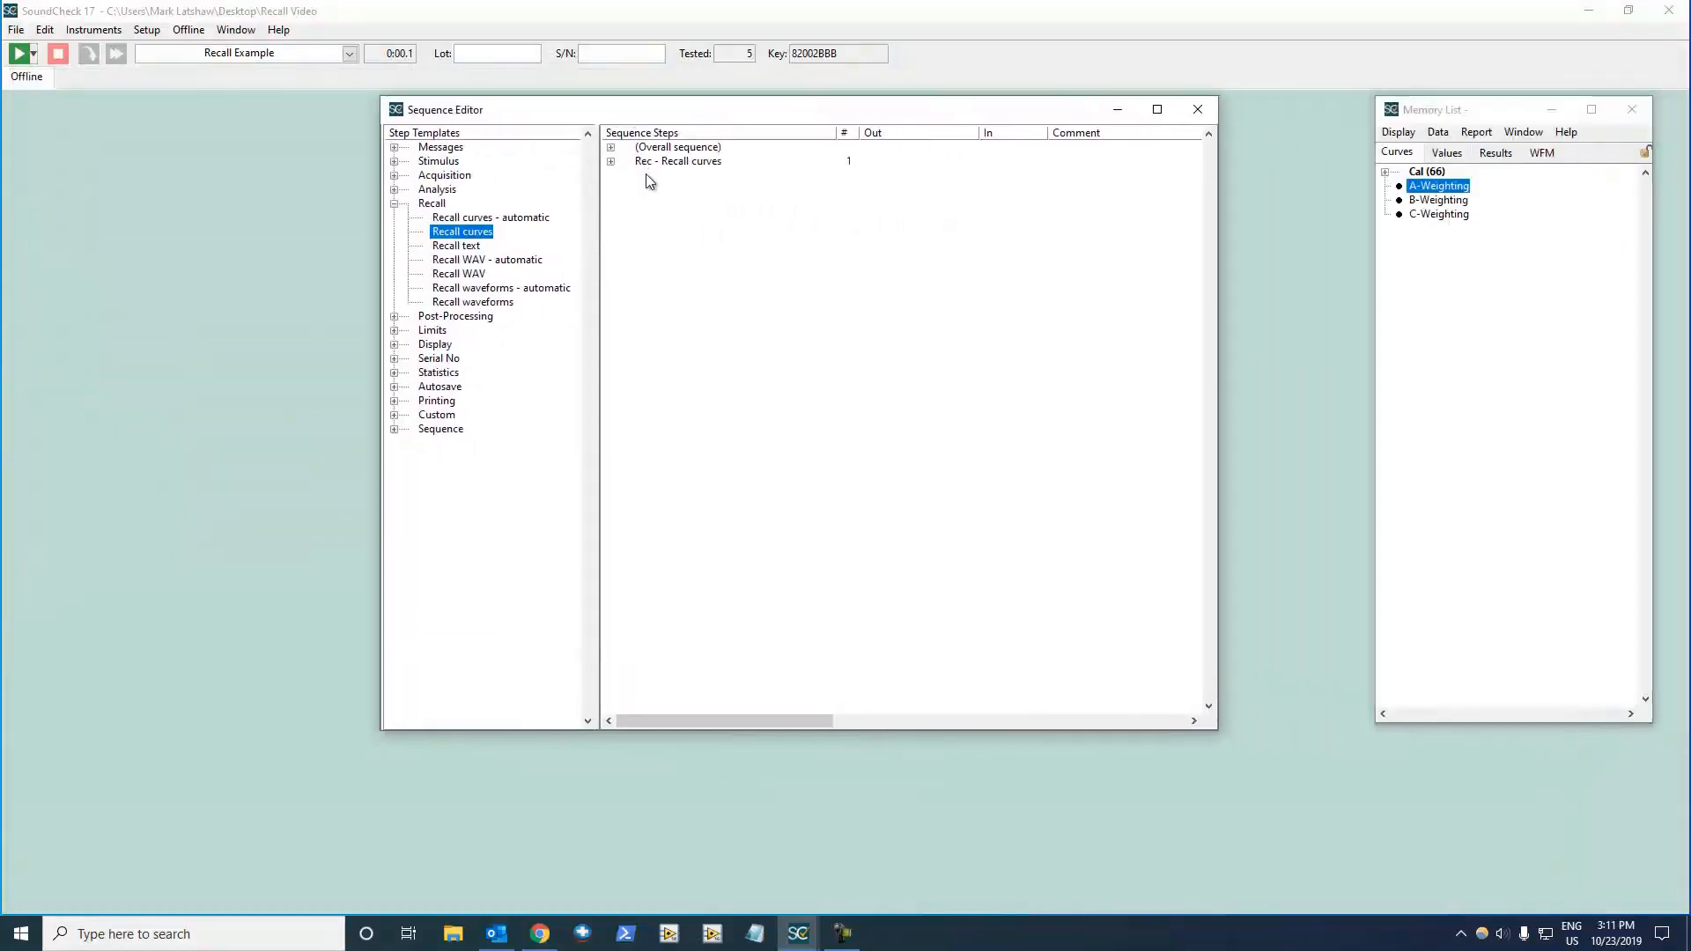
Edit the Recall curves step to recall only B-Weighting, deselecting A-Weighting and C-Weighting
double_click(695, 161)
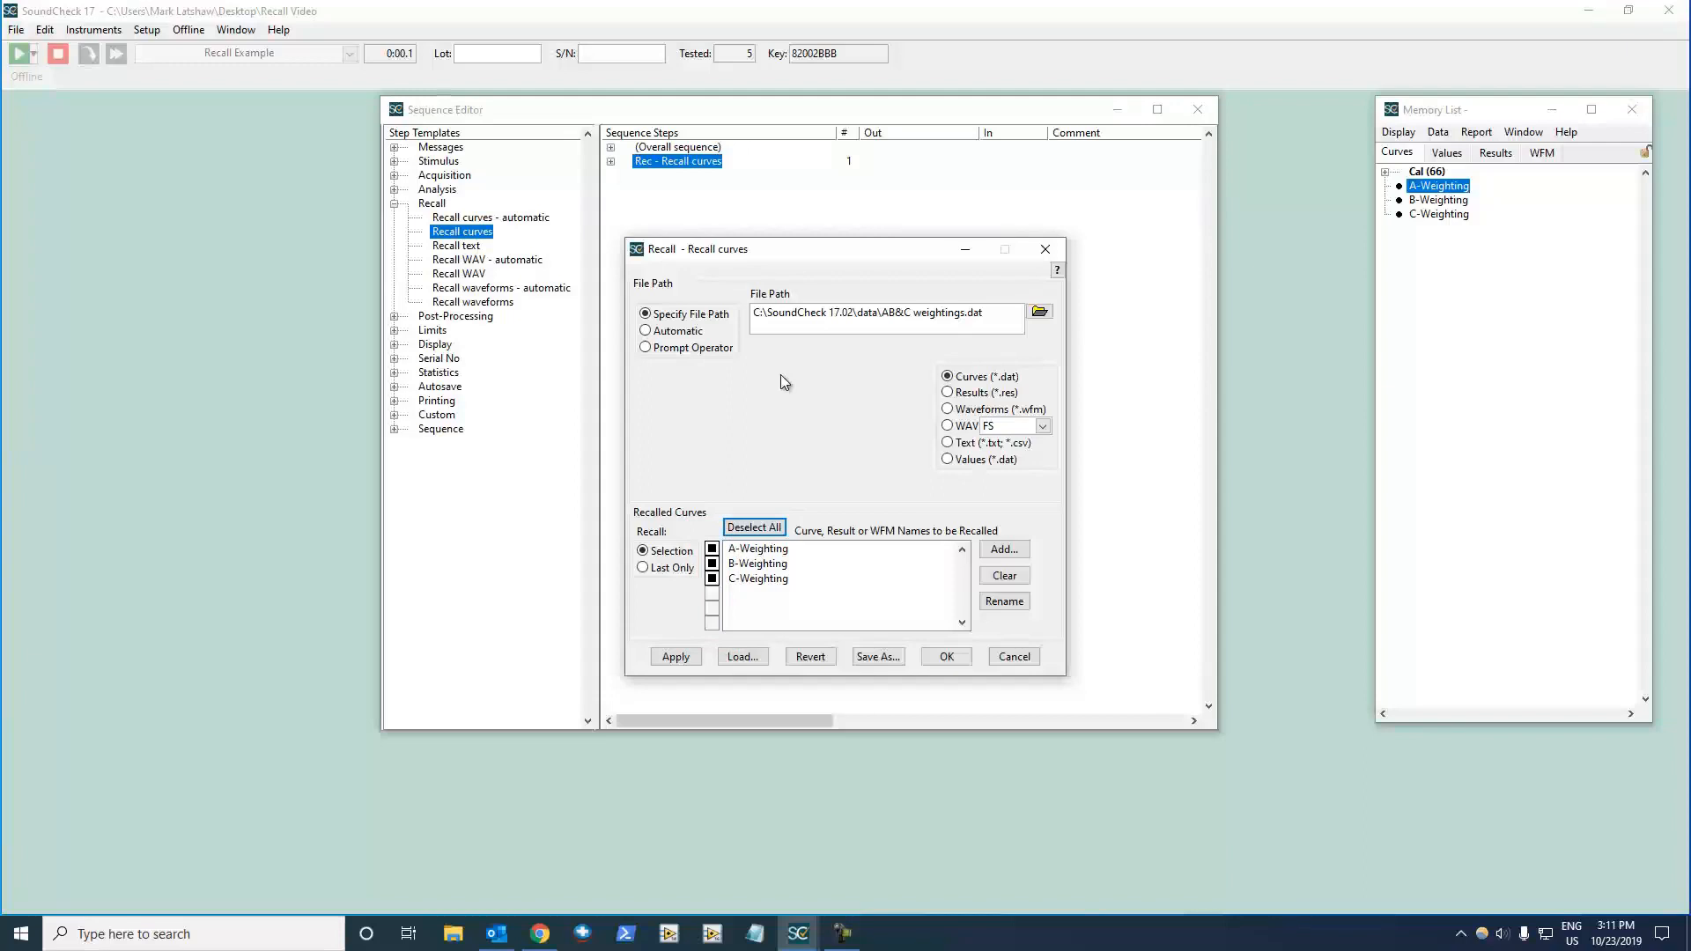
left_click(712, 549)
left_click(940, 658)
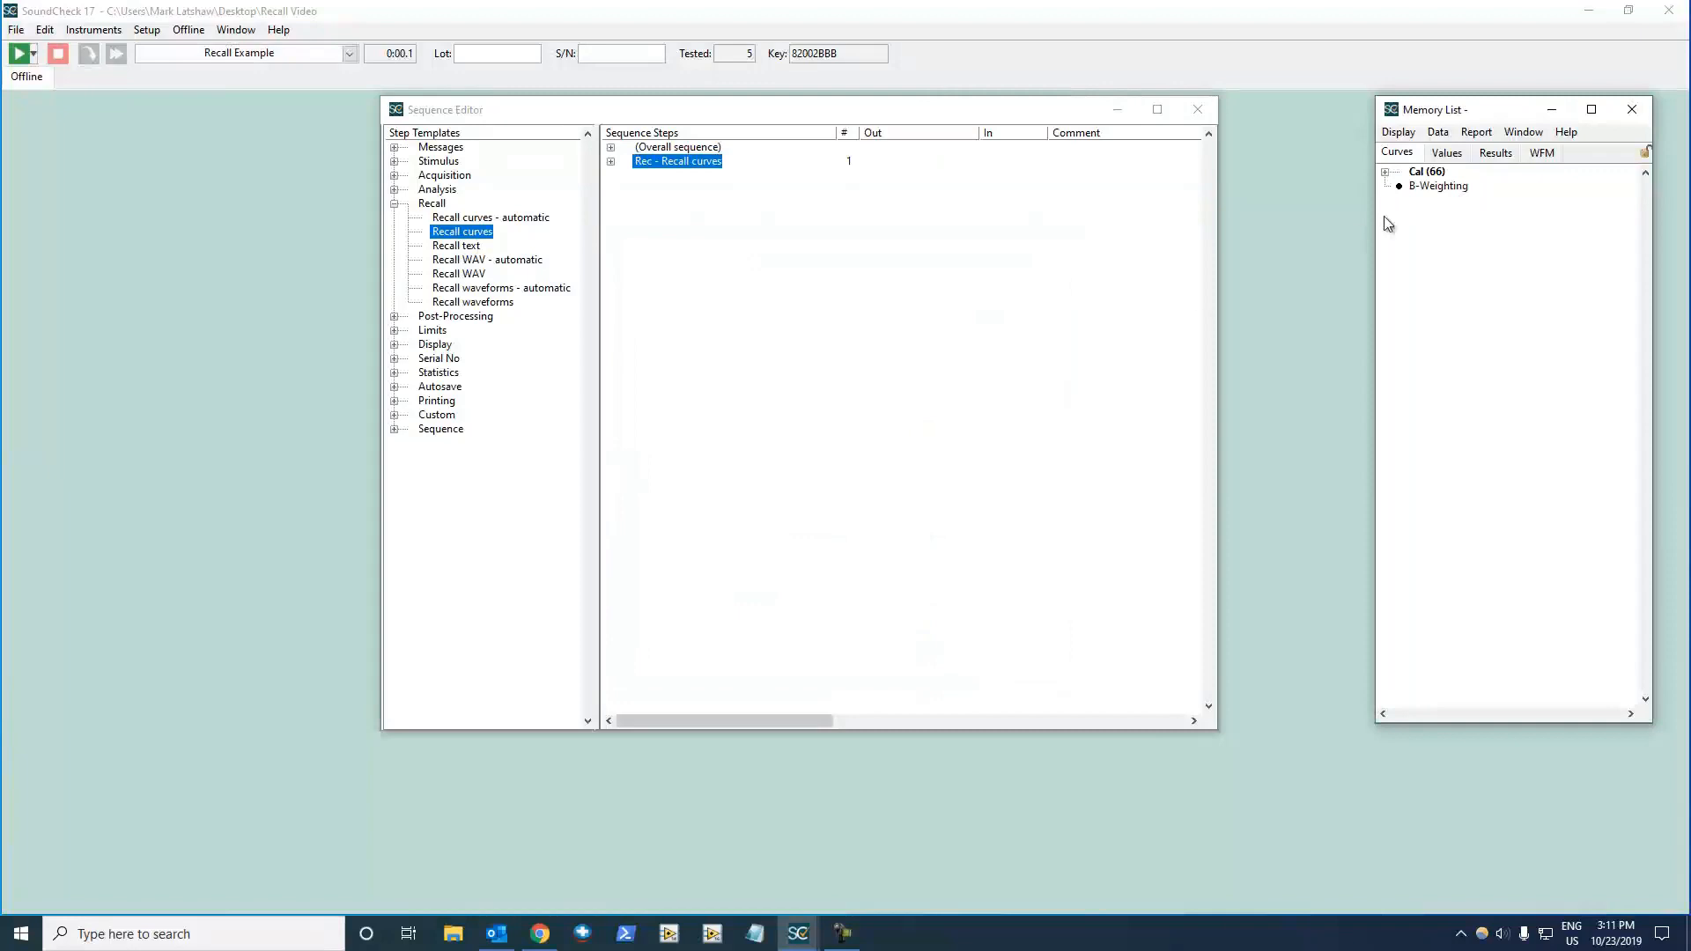
In the Recall curves step, select all three weighting curves for recall and rename A-Weighting to Correction
double_click(715, 162)
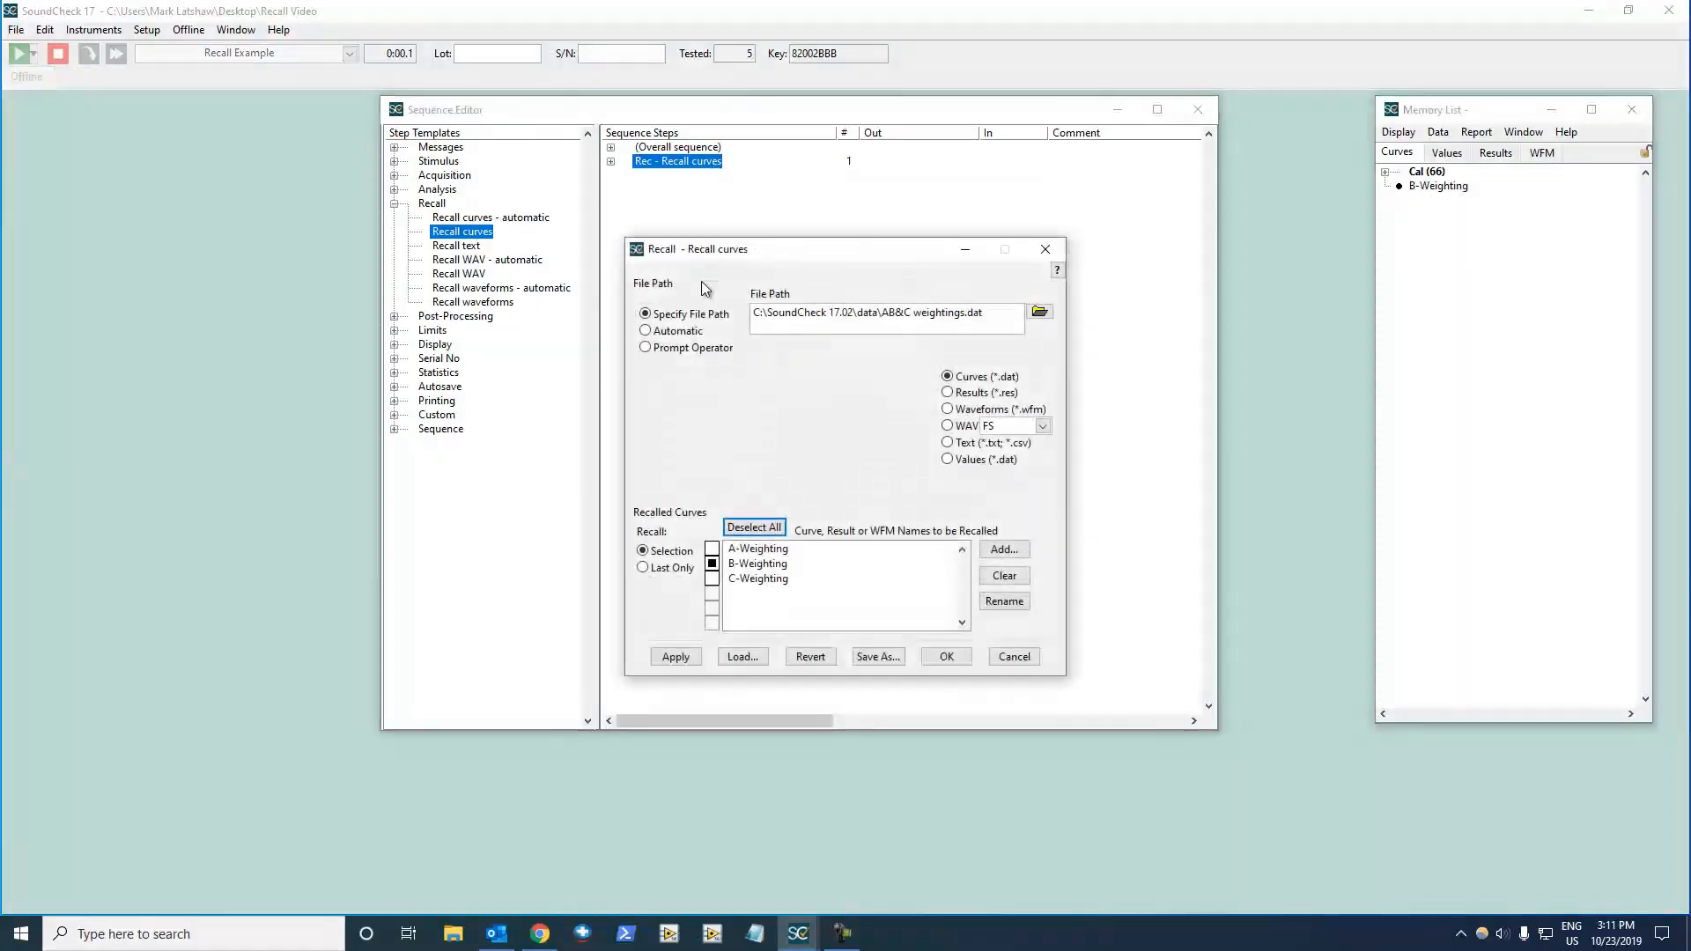
left_click(754, 527)
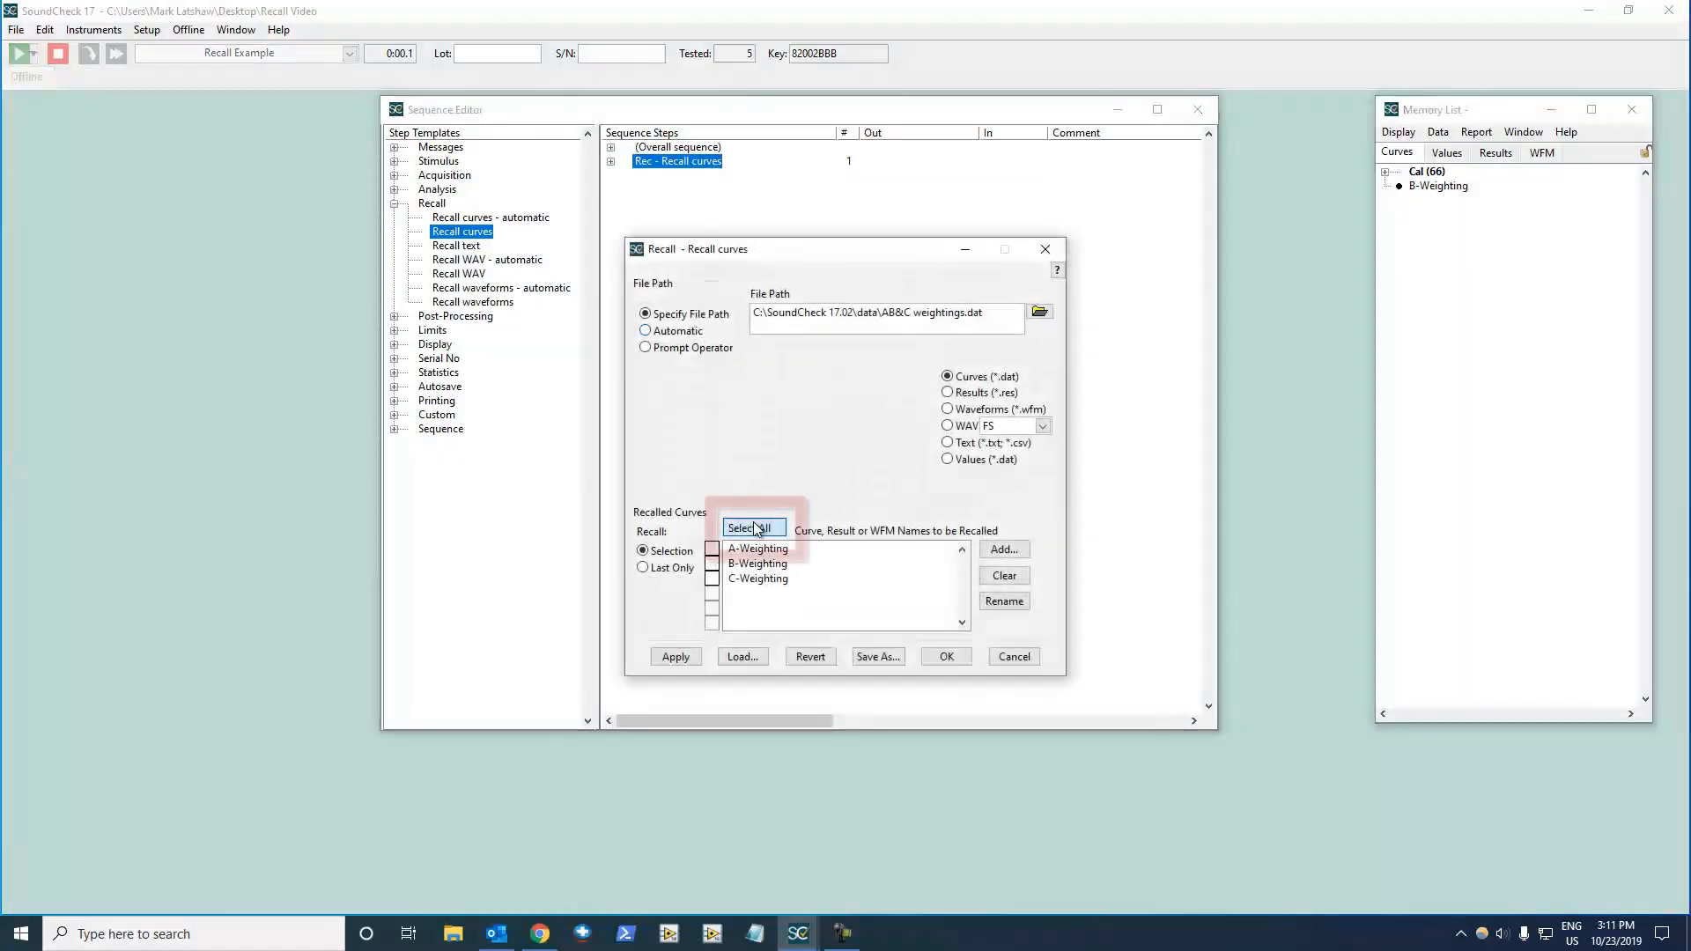
left_click(763, 528)
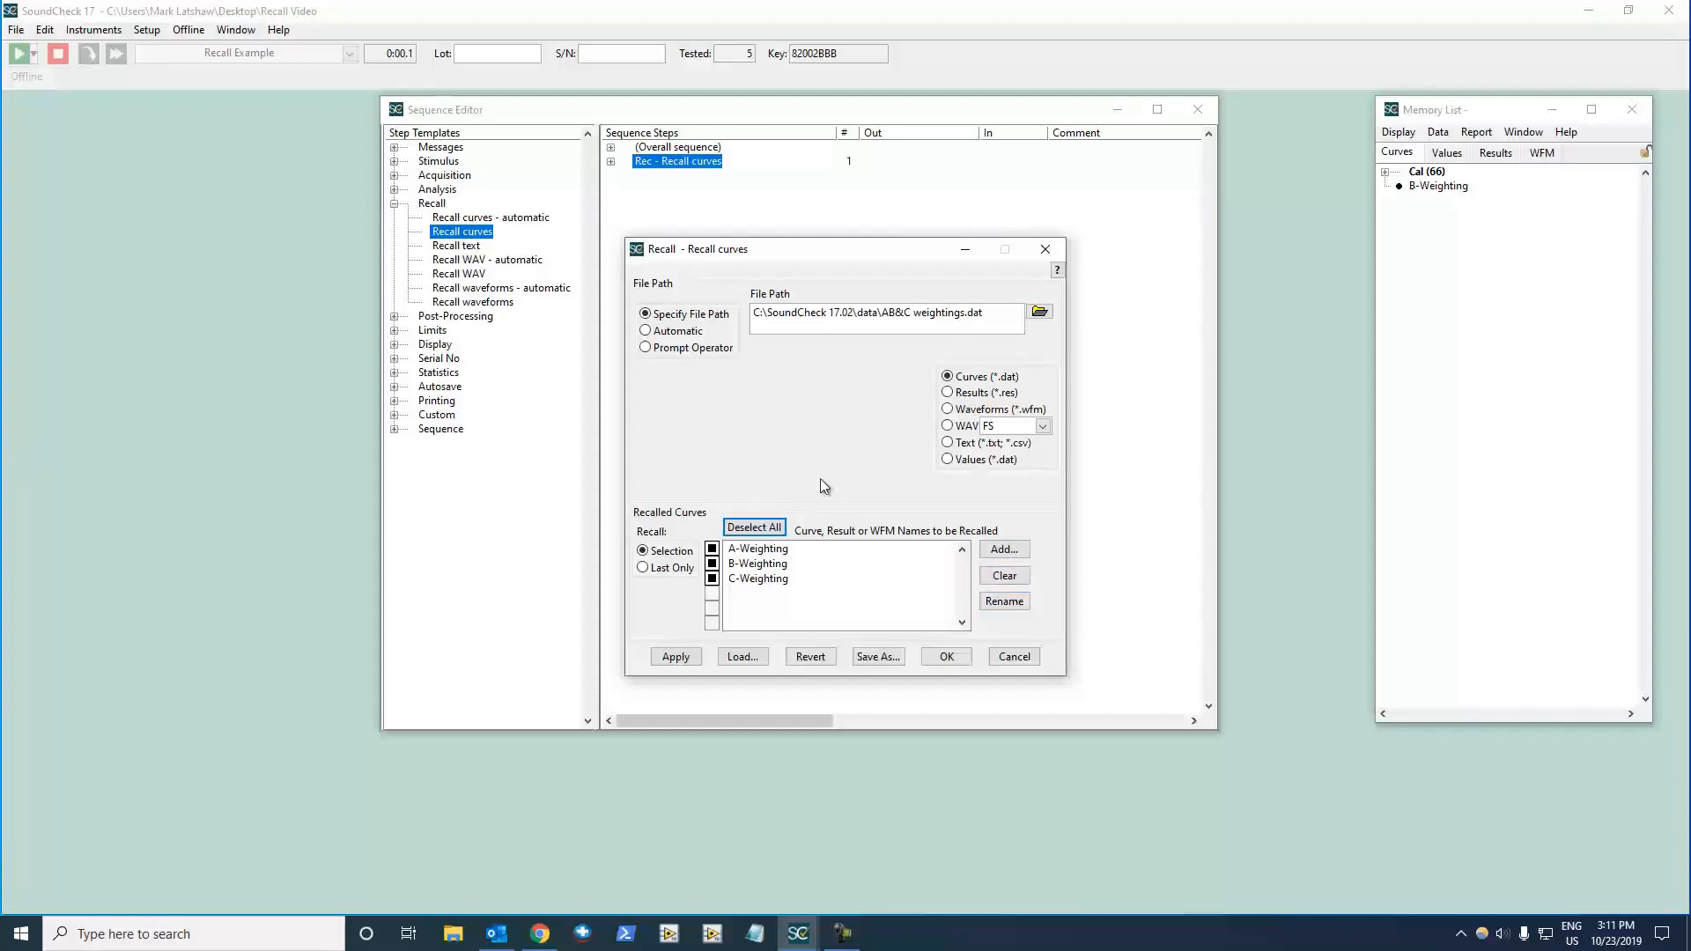
double_click(766, 549)
type("Correction")
left_click(944, 656)
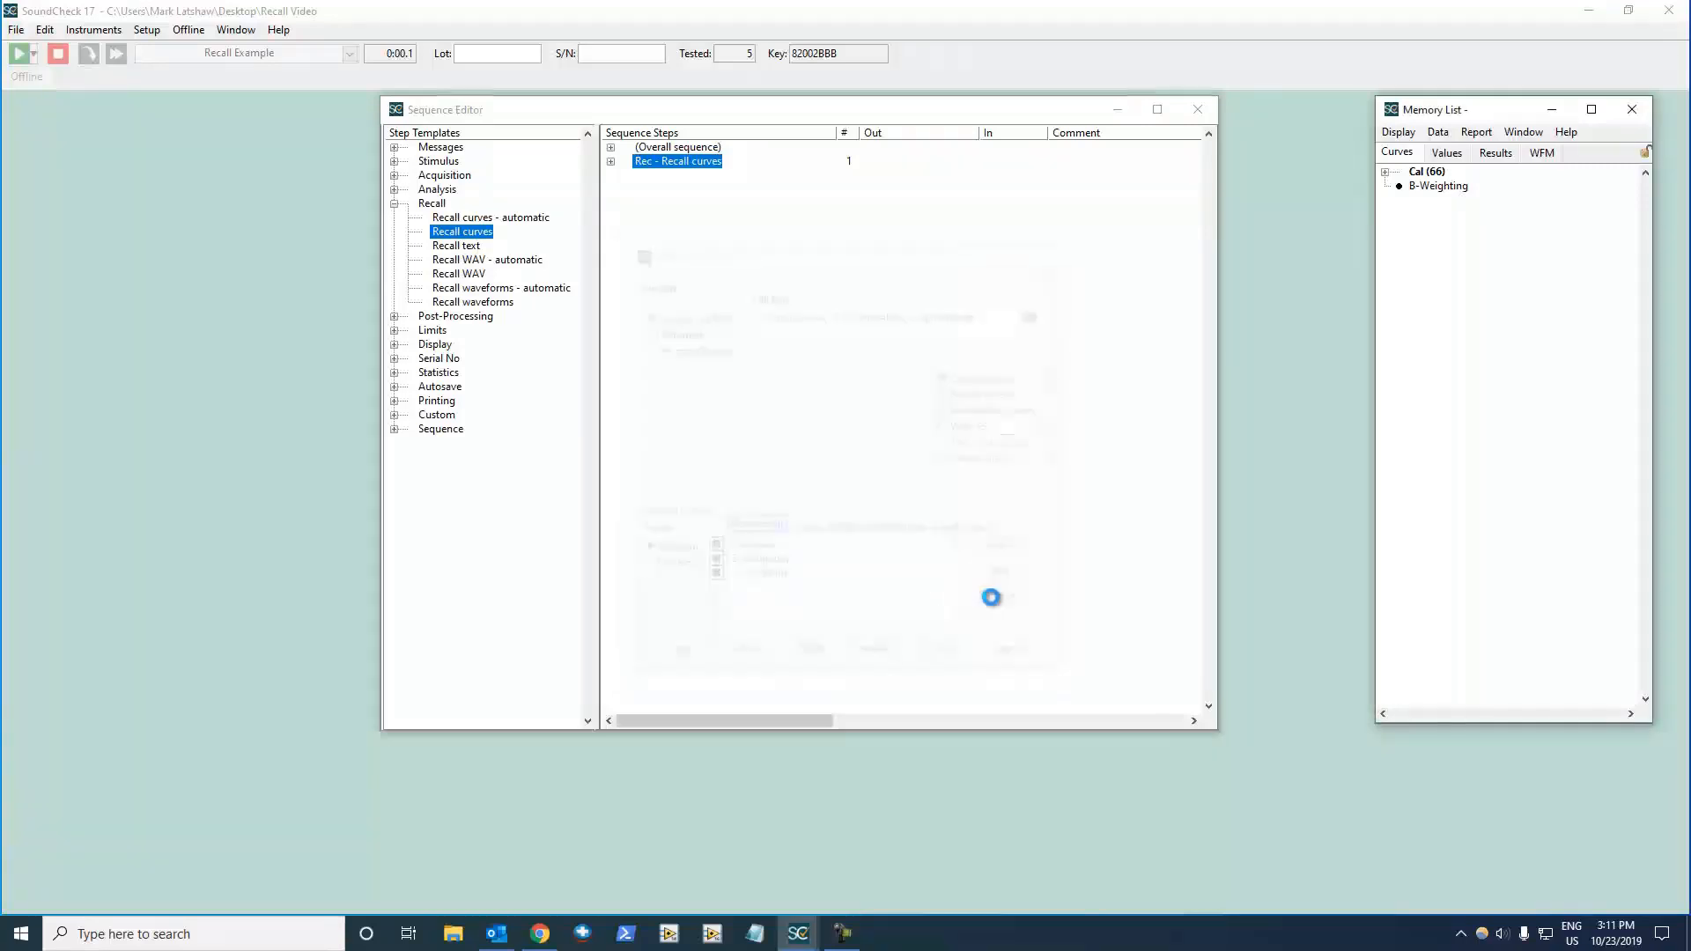
Run the sequence with the edited recall step and select the Correction curve in the Memory List
left_click(1441, 185)
left_click(967, 377)
key("F2")
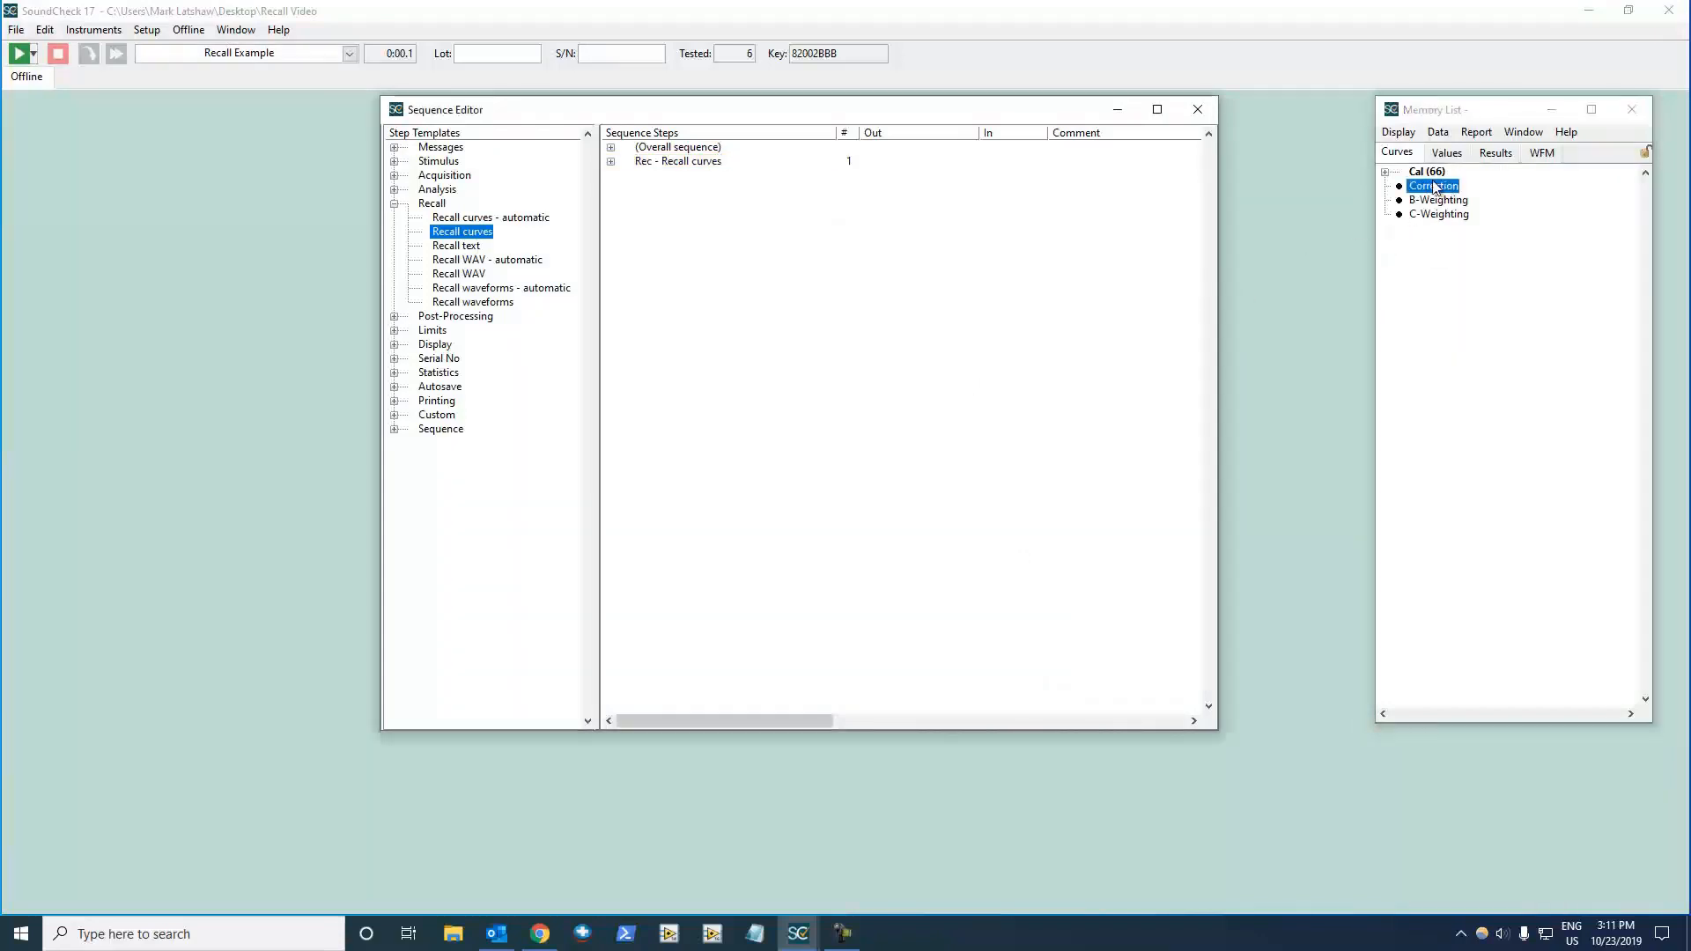
Open the Recall curves sequence step for editing and reload AB&C weightings.dat as its data file
left_click(695, 164)
double_click(695, 162)
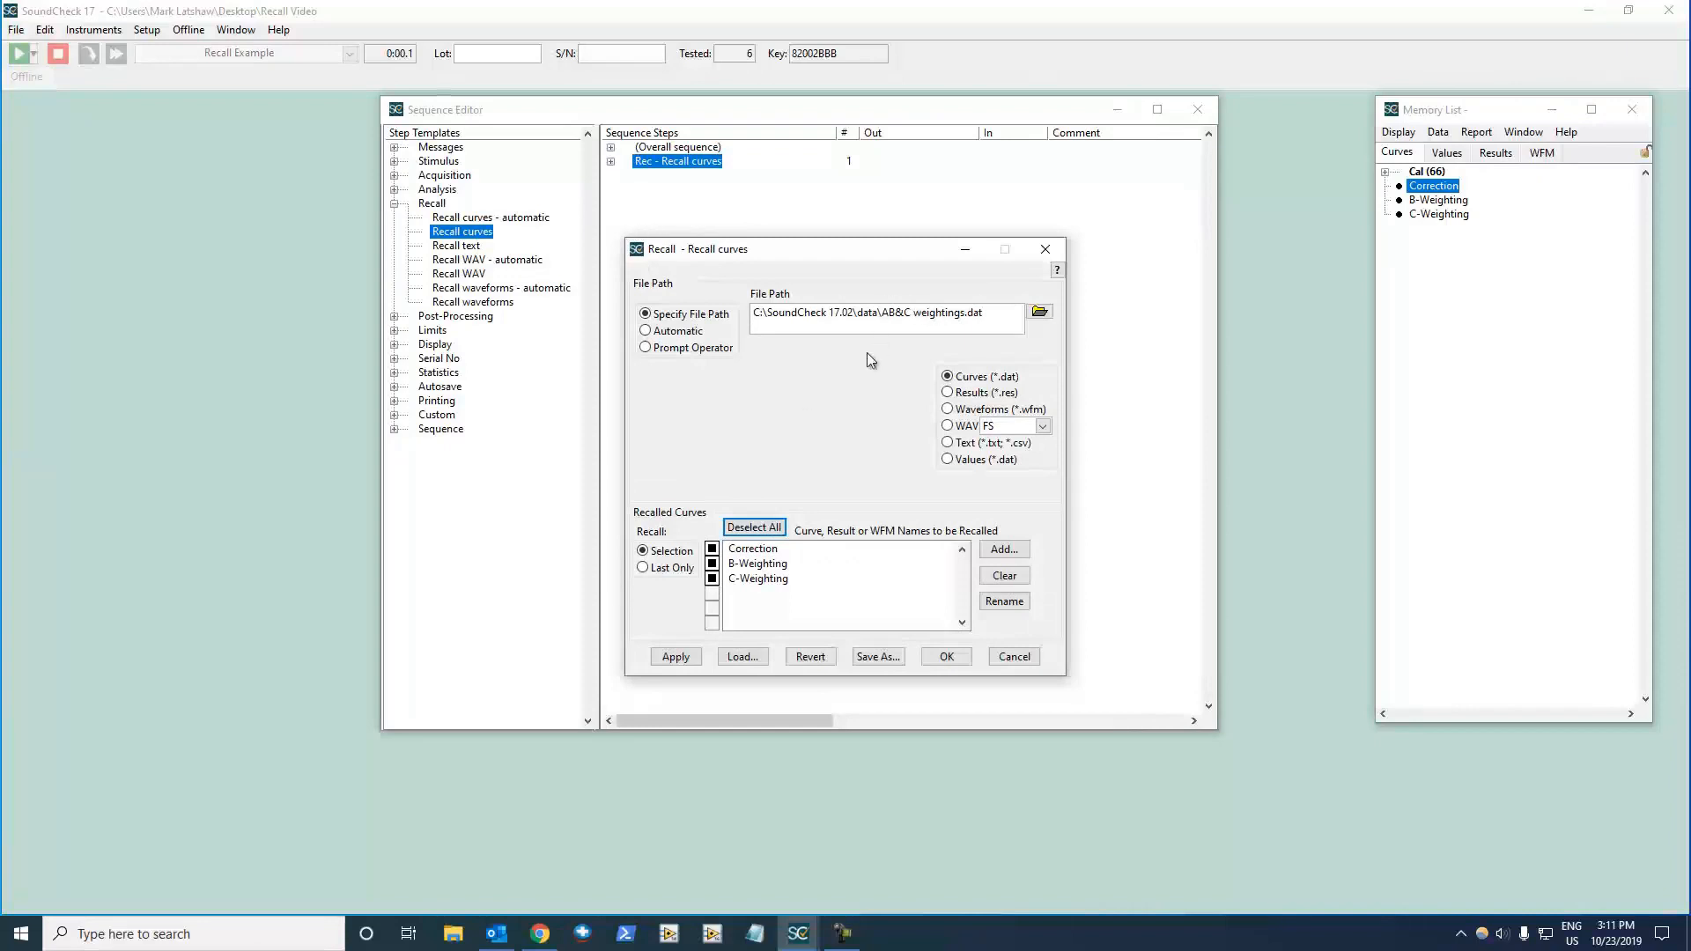
left_click(1040, 312)
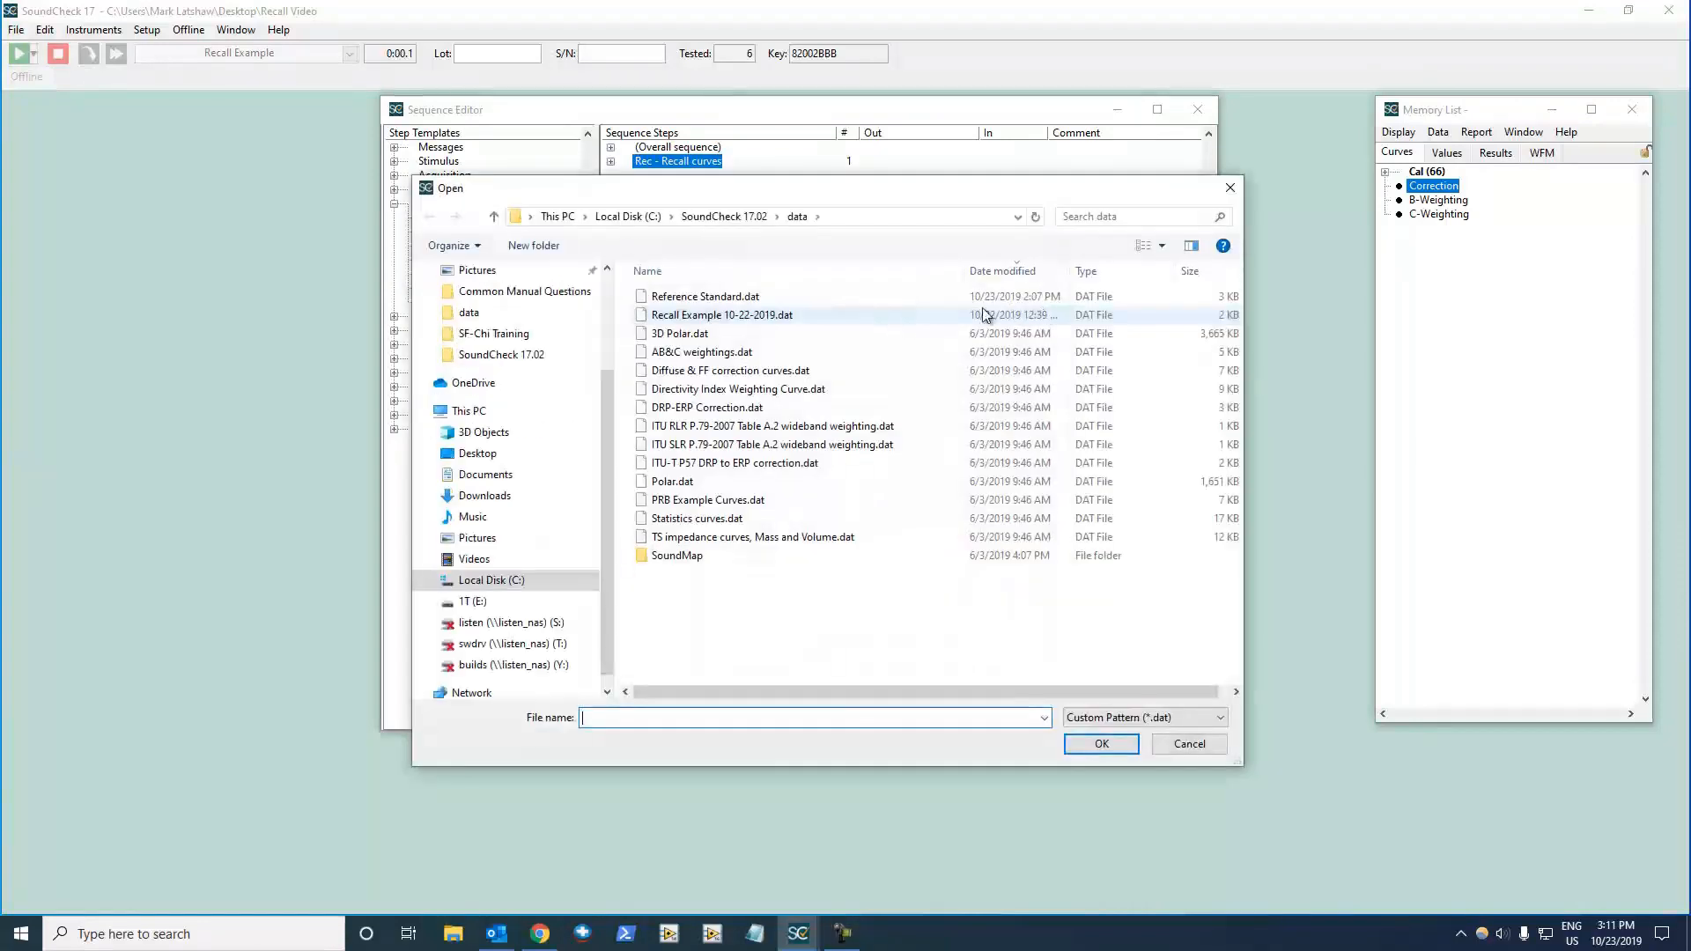
double_click(763, 352)
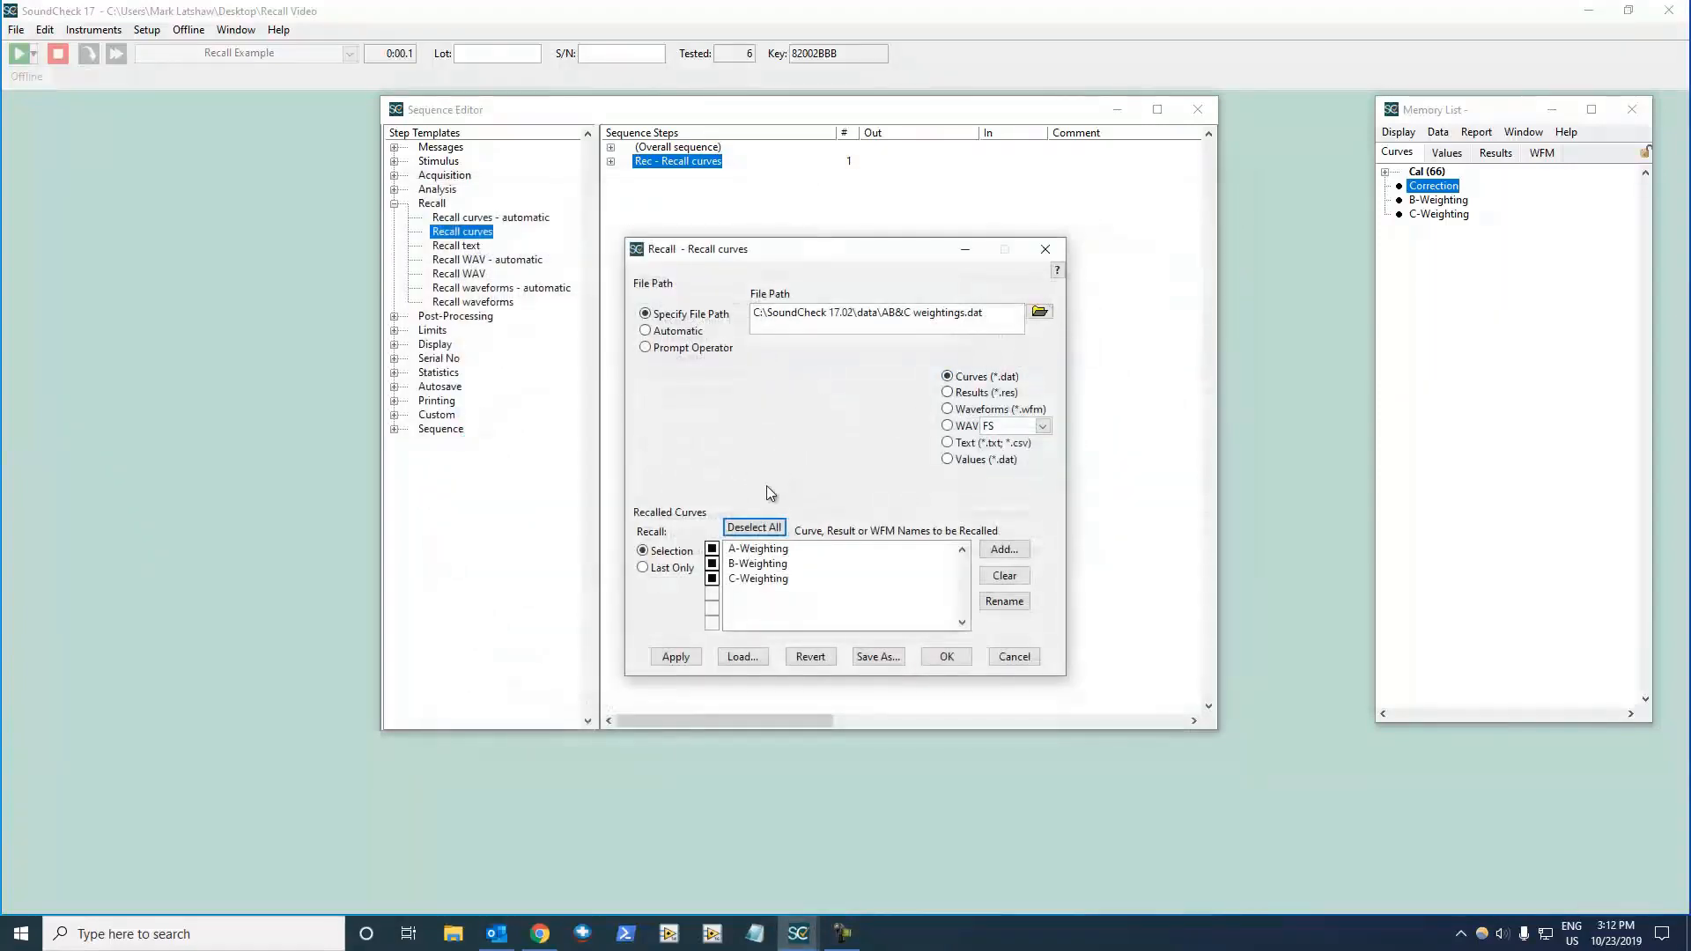
Set the Recall curves step to recall Last Only and rename the C-Weighting entry to Recalled Curve
left_click(672, 571)
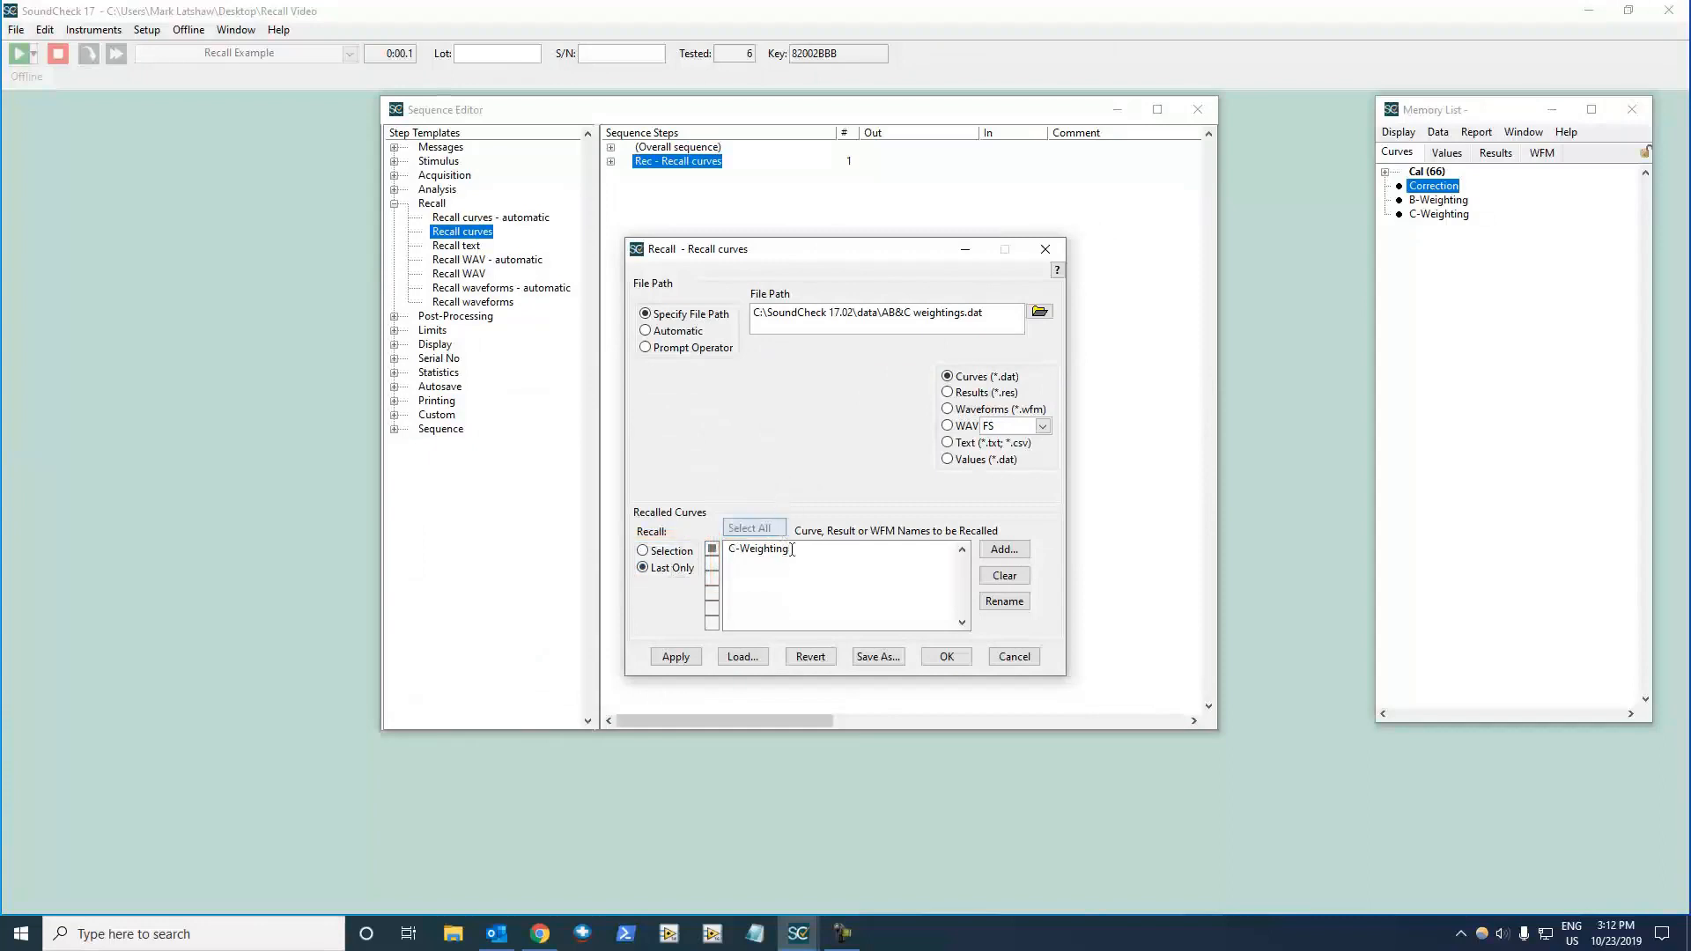
left_click(1004, 601)
type("R")
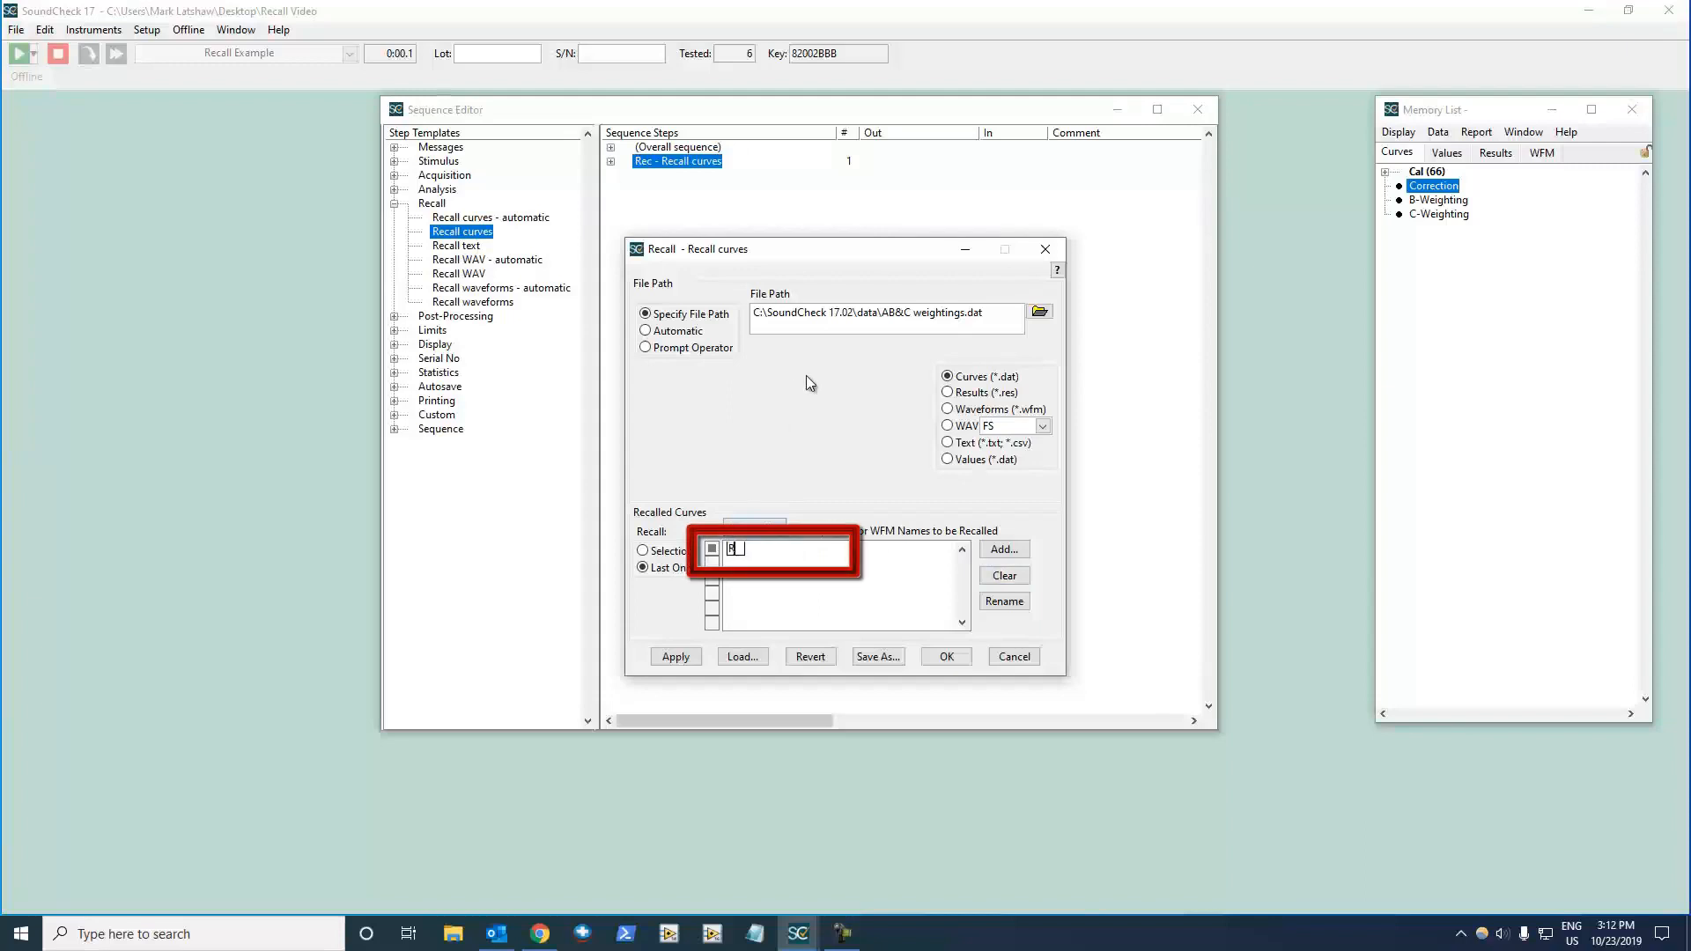
type("ecalled Curve")
left_click(947, 656)
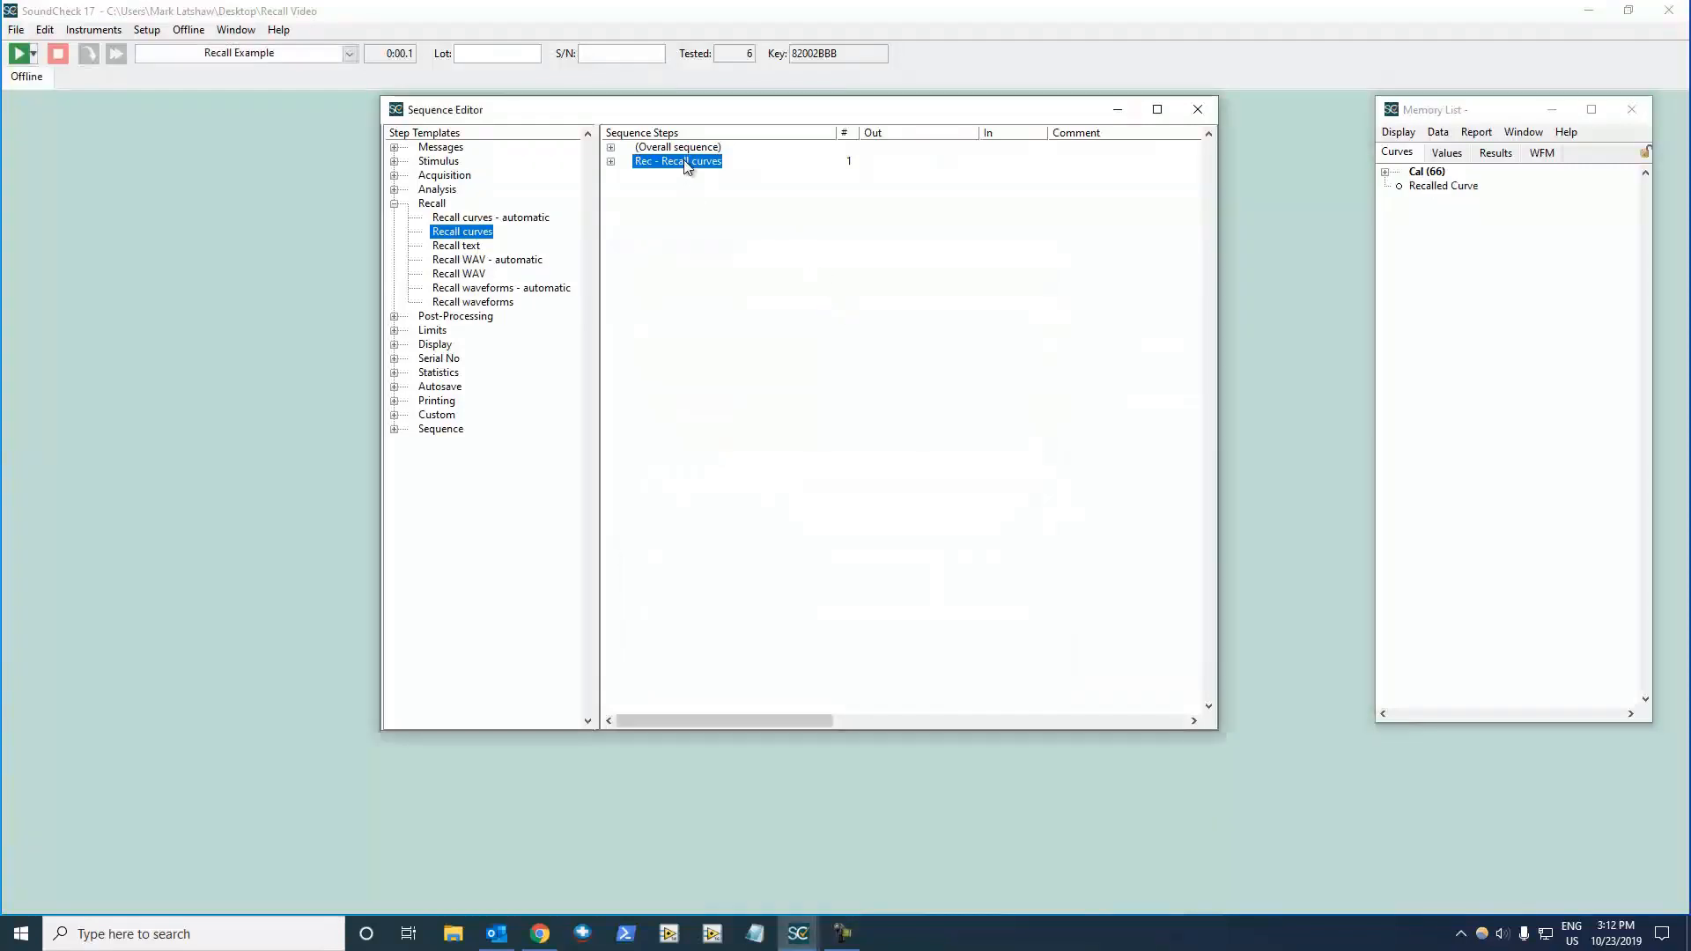
Run the sequence, view Recalled Curve from the Memory List in an XY graph, and close the graph
double_click(1429, 187)
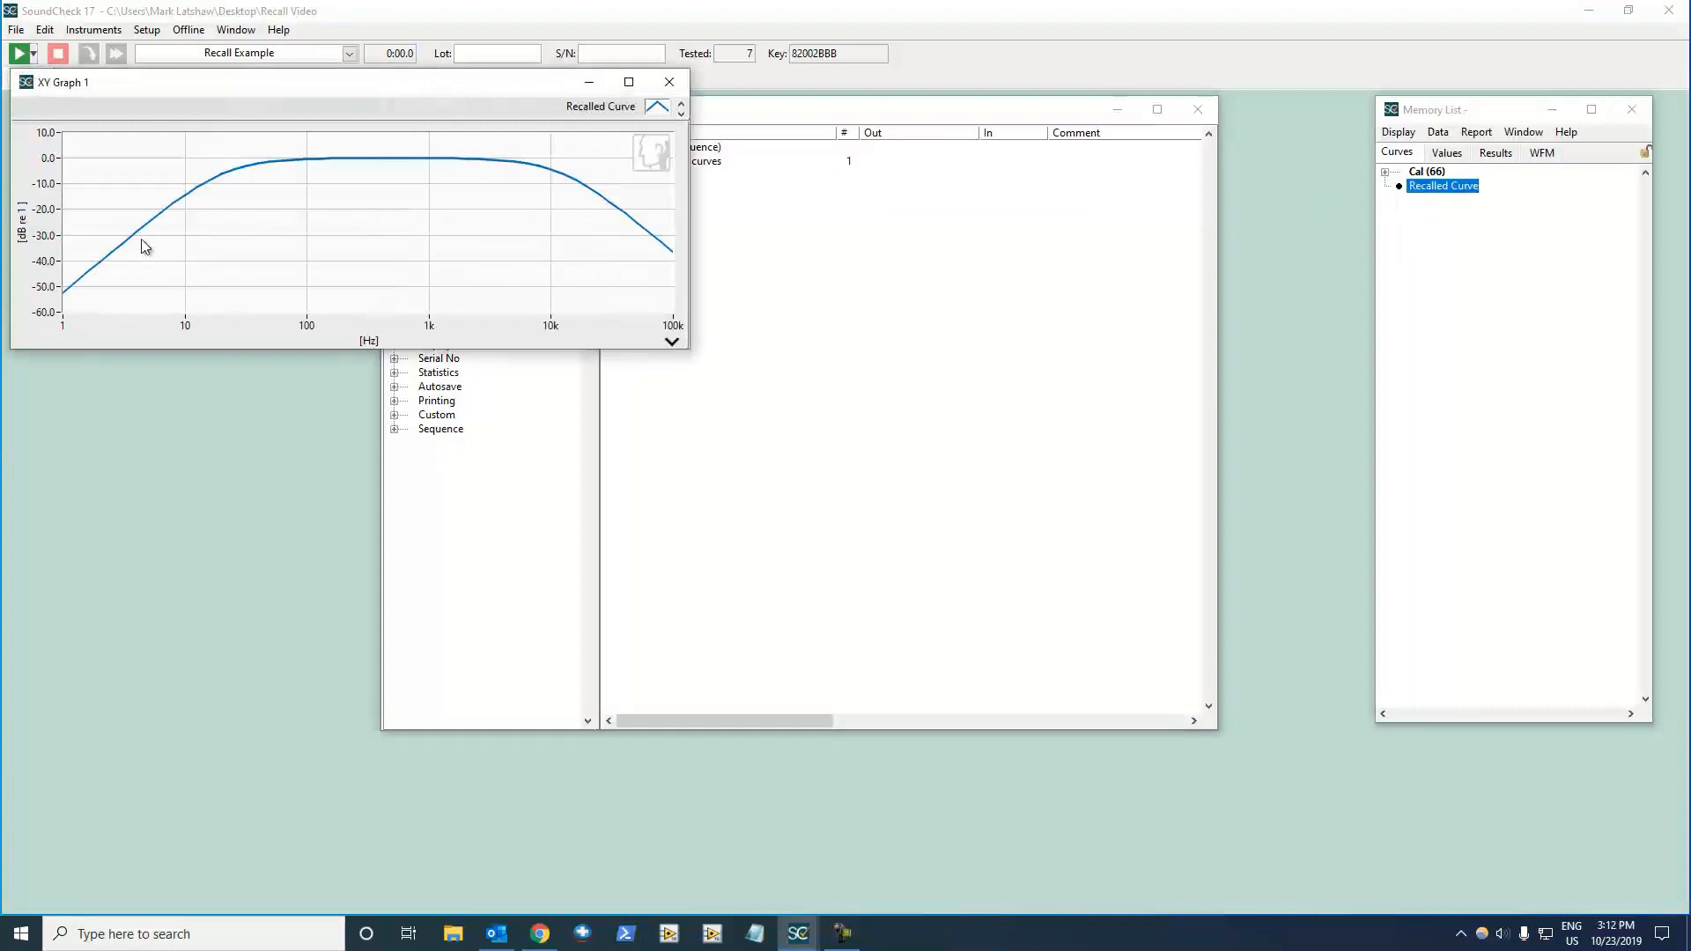
left_click(670, 82)
Switch the Recall curves step back to recalling by Selection and clear its list of curve names
double_click(683, 163)
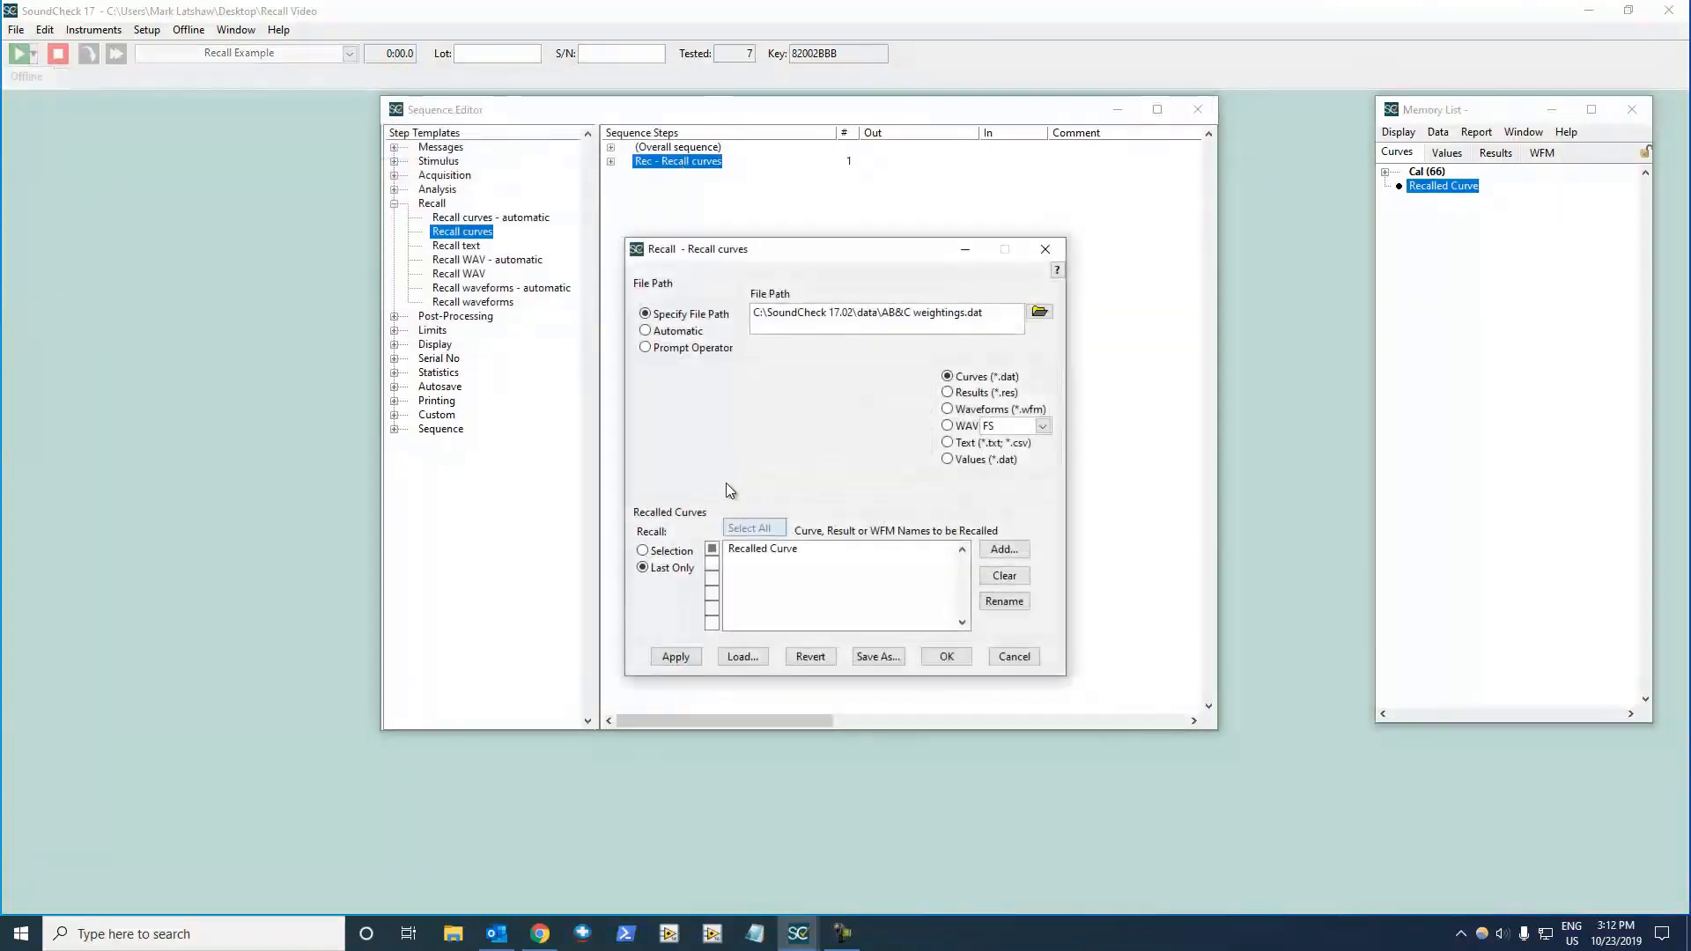
left_click(644, 551)
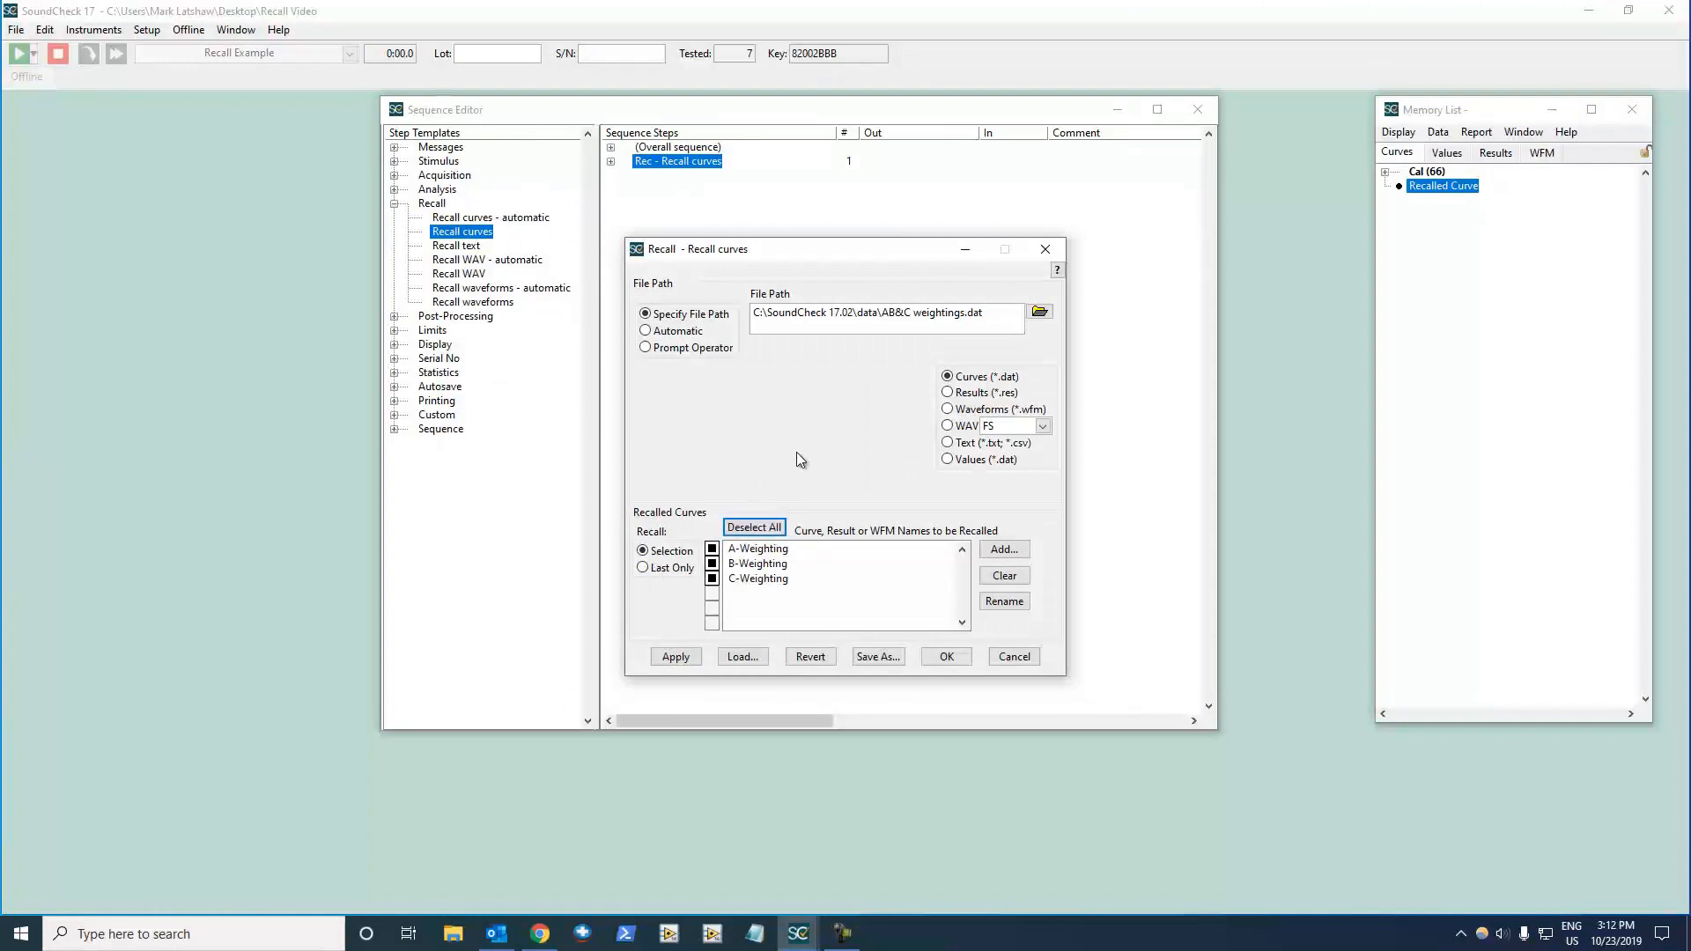
left_click(1012, 576)
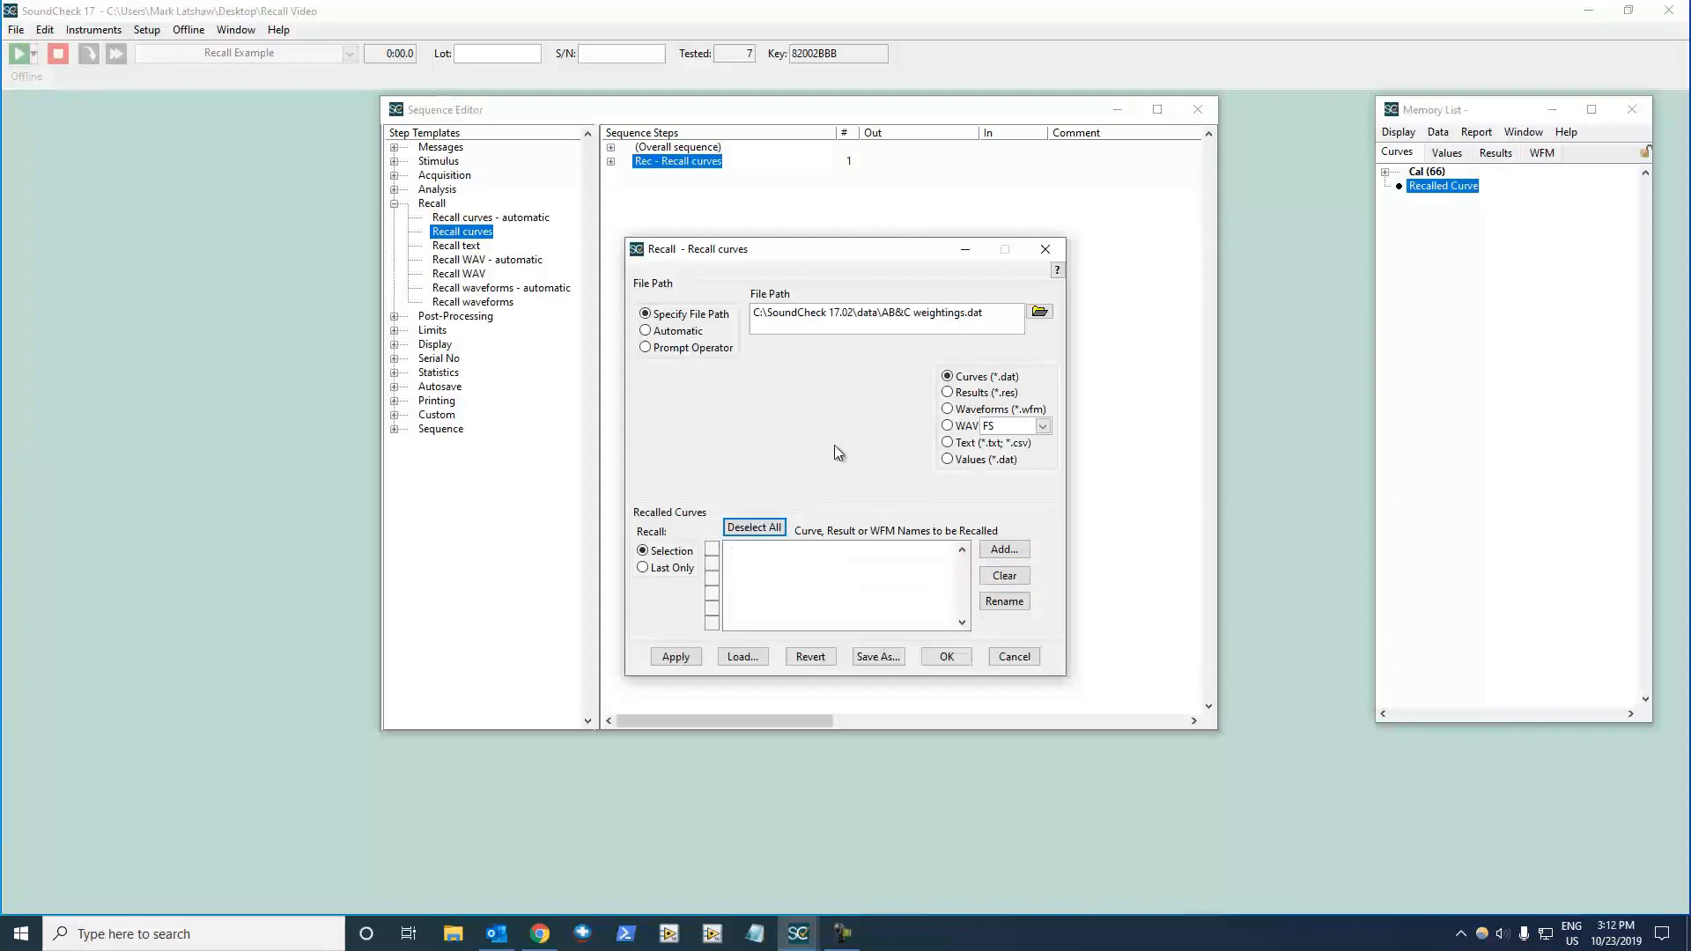
Add two new curve names to the recall list, Recalled Curve 1 and Recalled Curve 2
left_click(1002, 550)
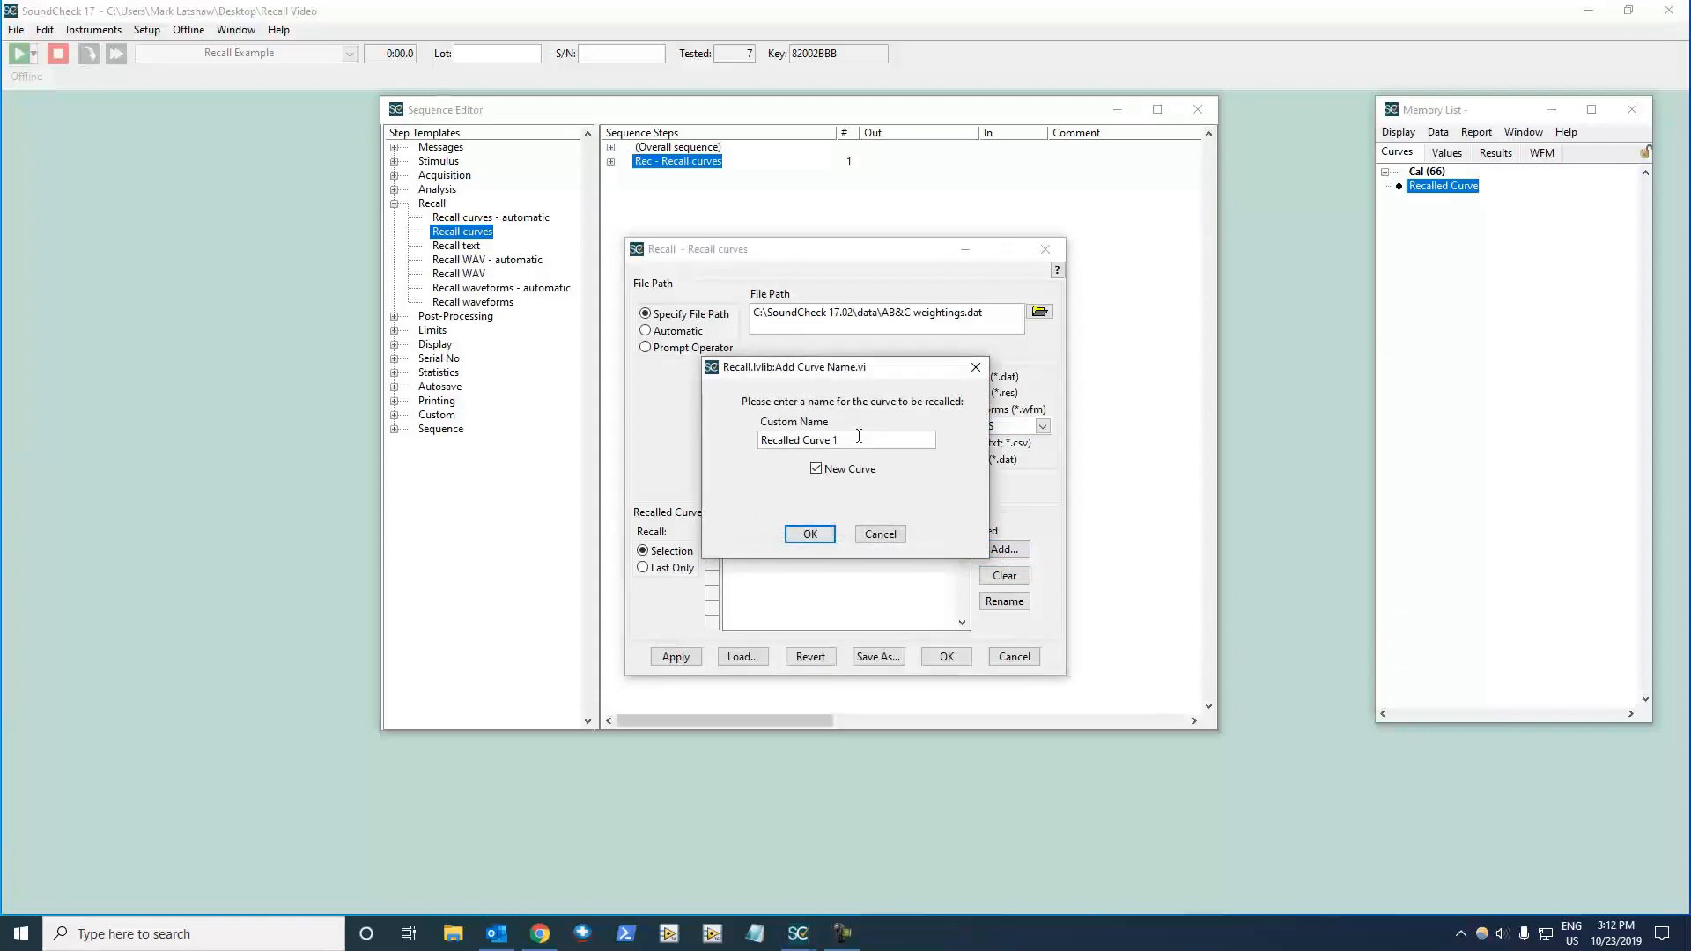
left_click(809, 534)
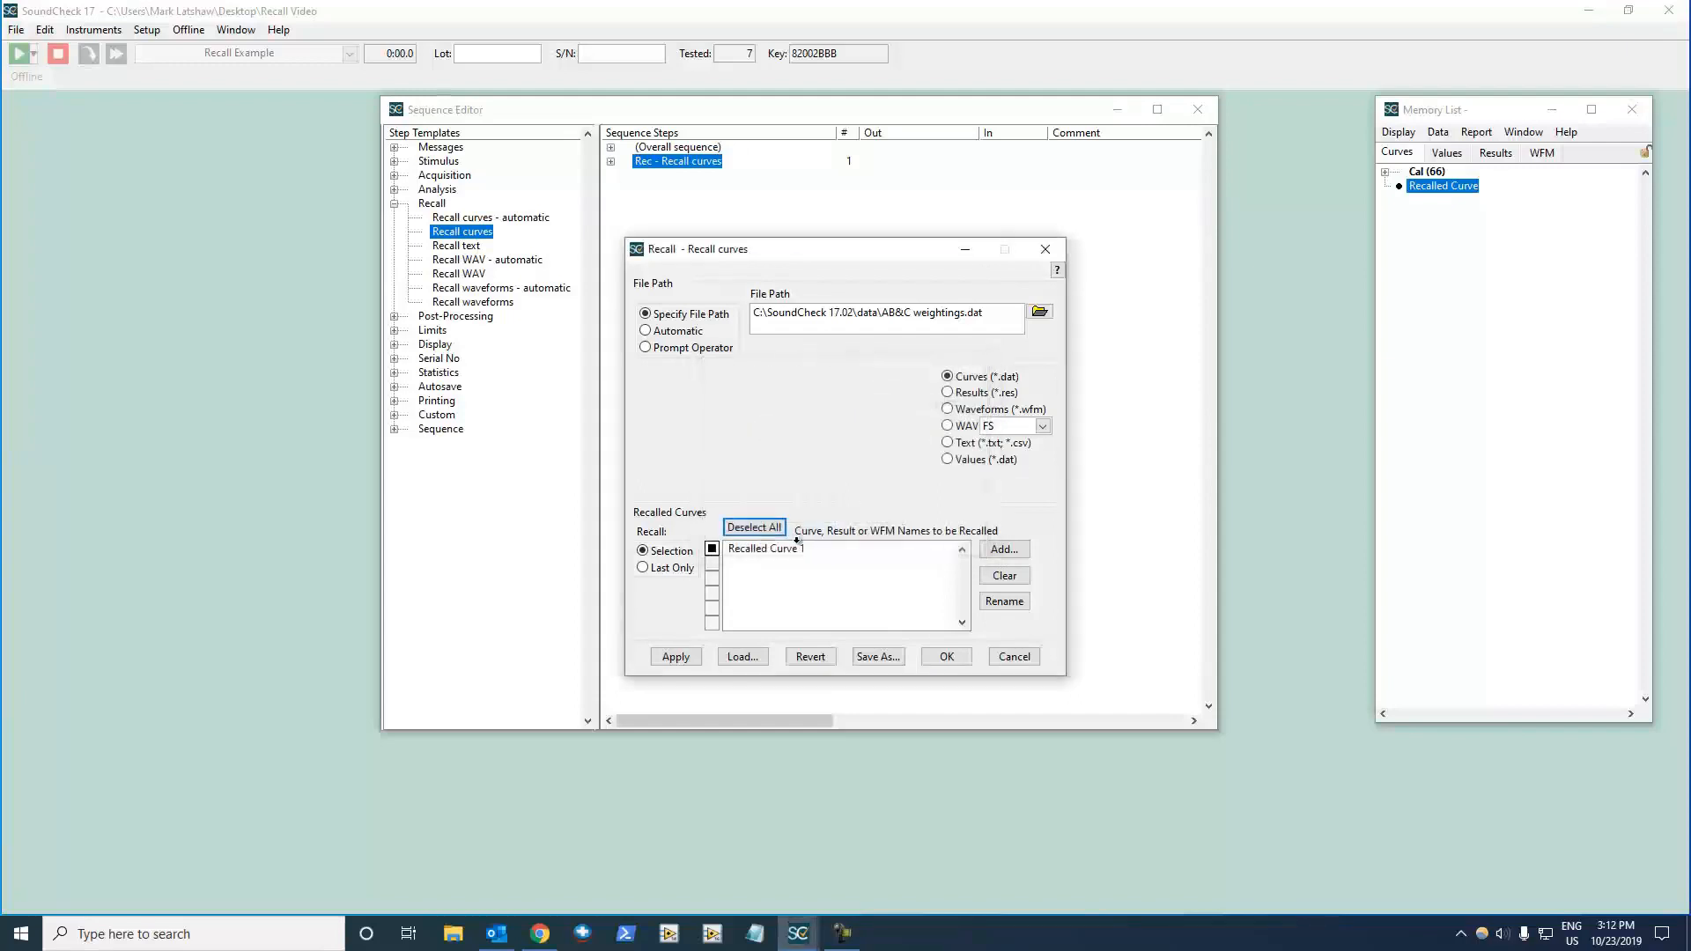
left_click(1002, 550)
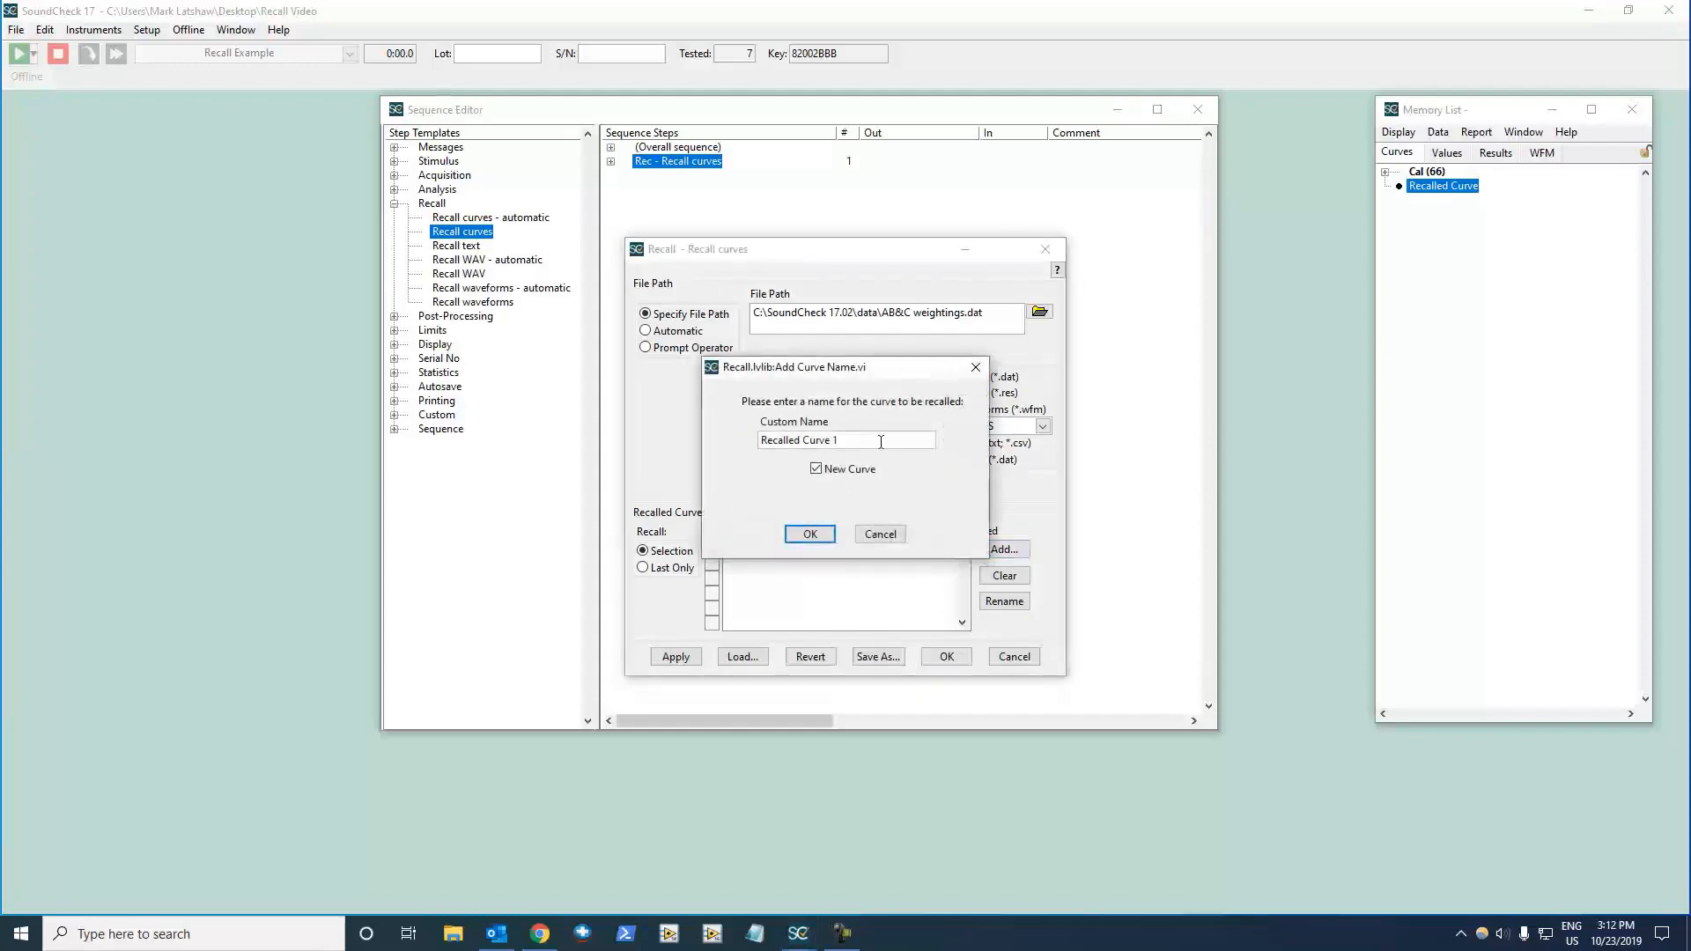
key("BackSpace")
type("2")
left_click(809, 534)
Enter Recalled Curve 3 and Recalled Curve 4 directly in the recall list and accept the step settings
left_click(715, 596)
left_click(740, 581)
type("Recalled Curve 3")
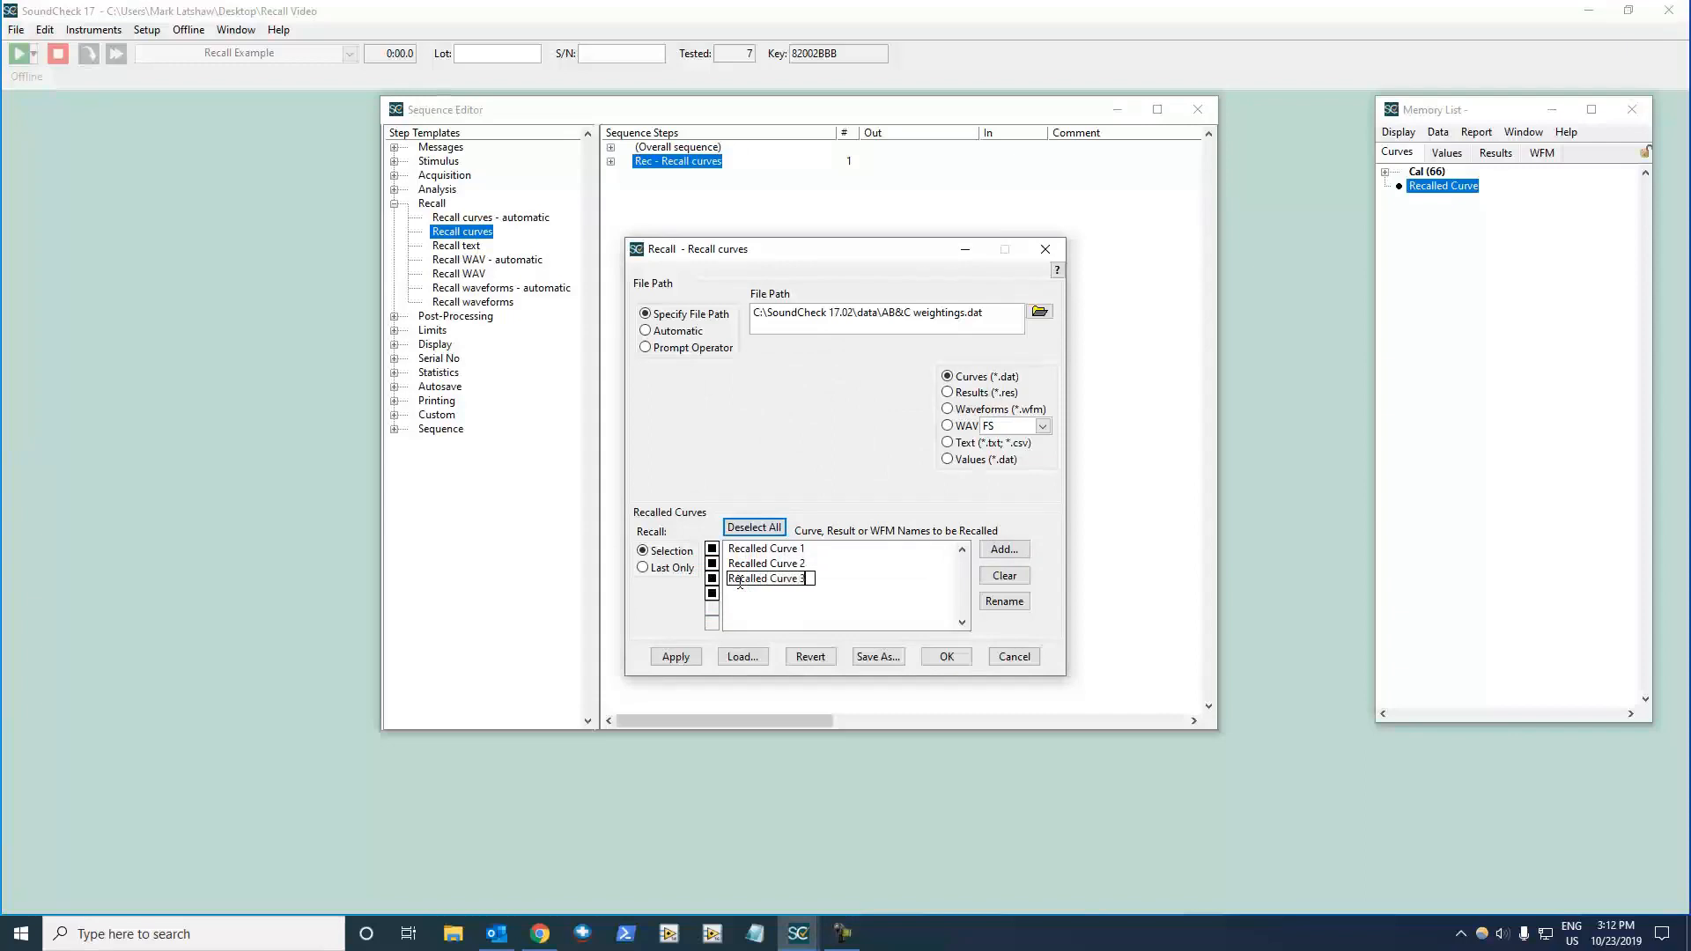
left_click(745, 595)
type("Recalled Curve 4")
left_click(946, 657)
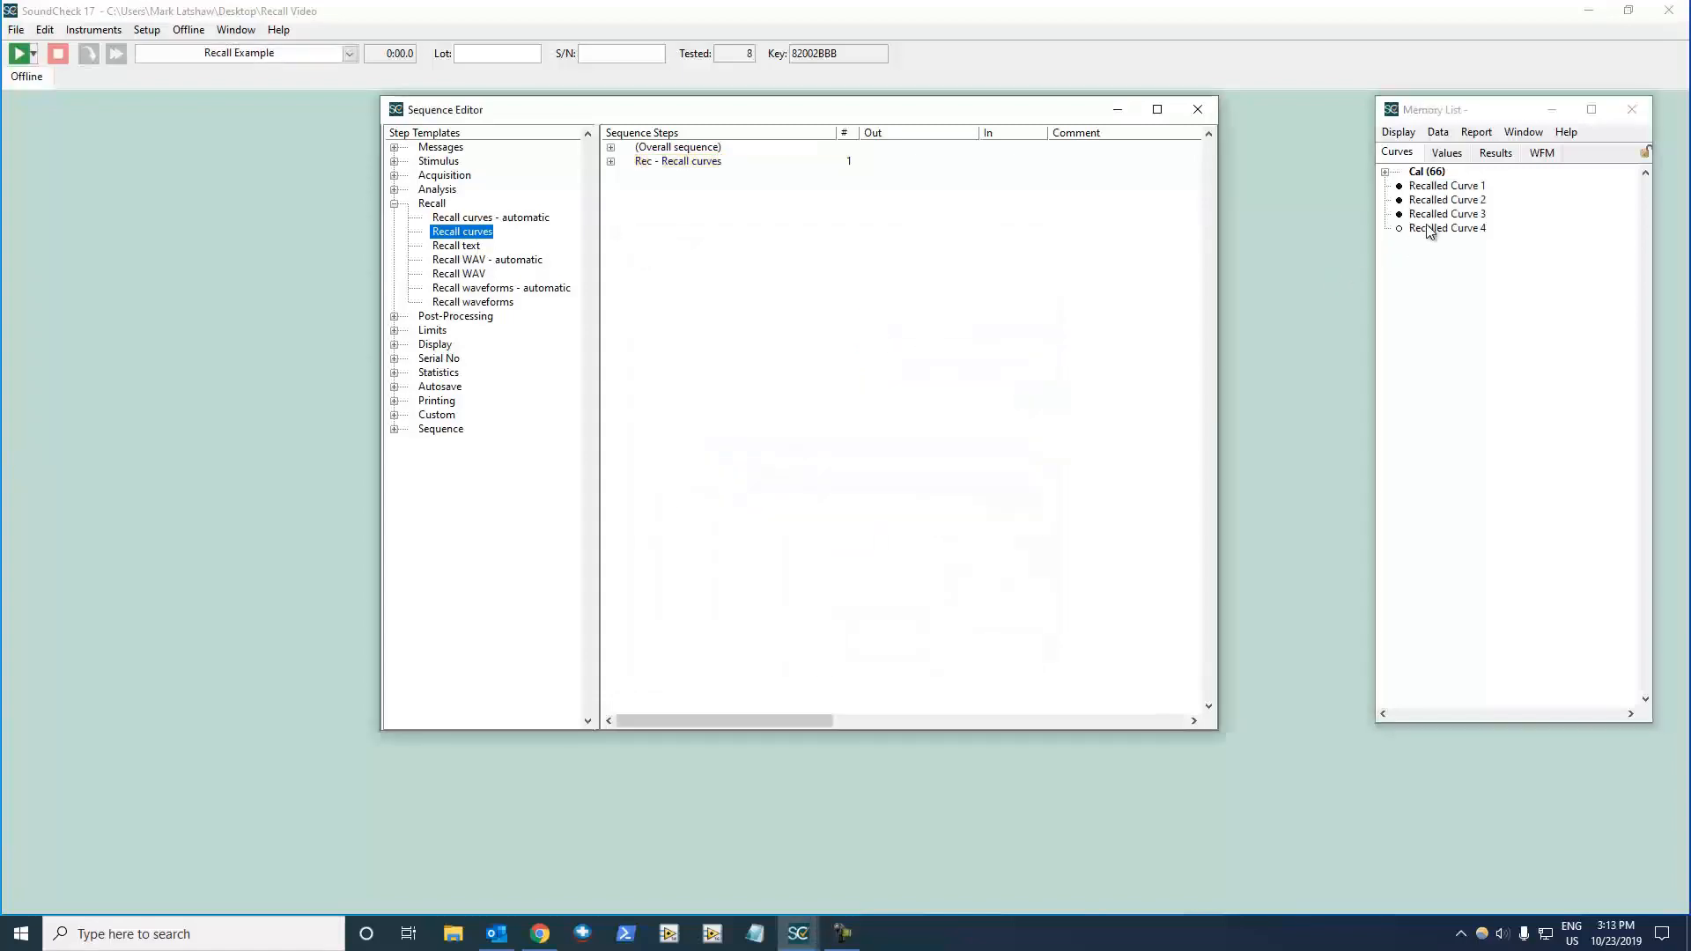
Run the sequence, plot Recalled Curve 4 from the Memory List in an XY graph, and close the graph
double_click(1445, 228)
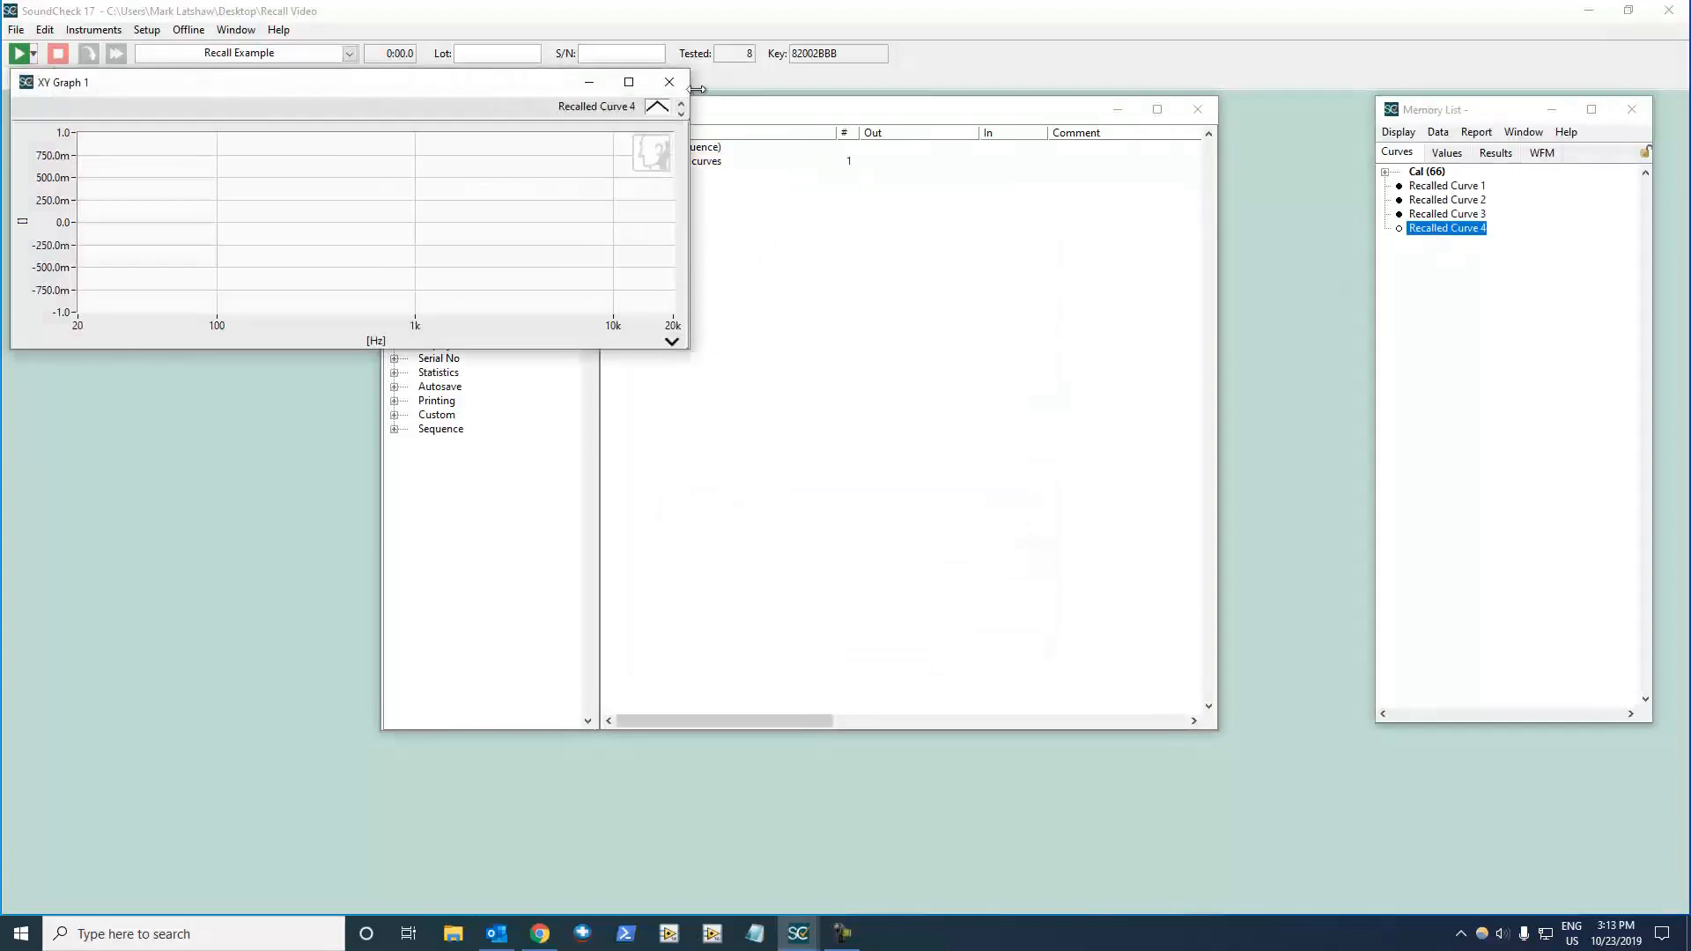
left_click(669, 82)
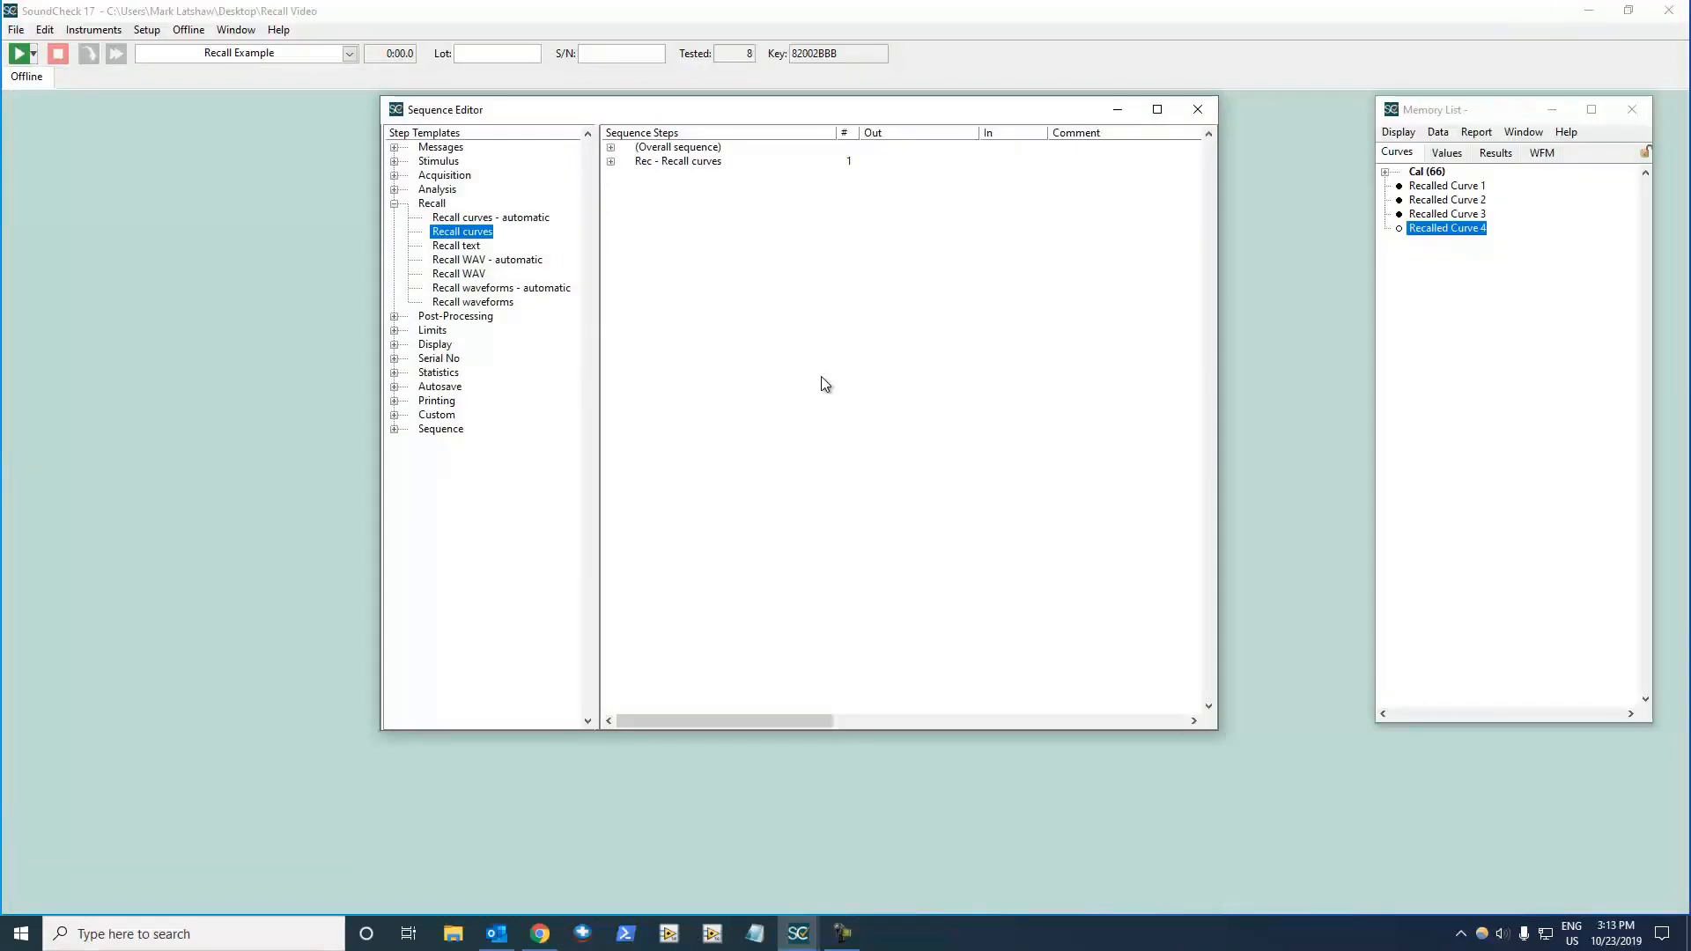
In the Recall curves step, deselect Recalled Curve 4 and rename Recalled Curve 1 to A
double_click(699, 168)
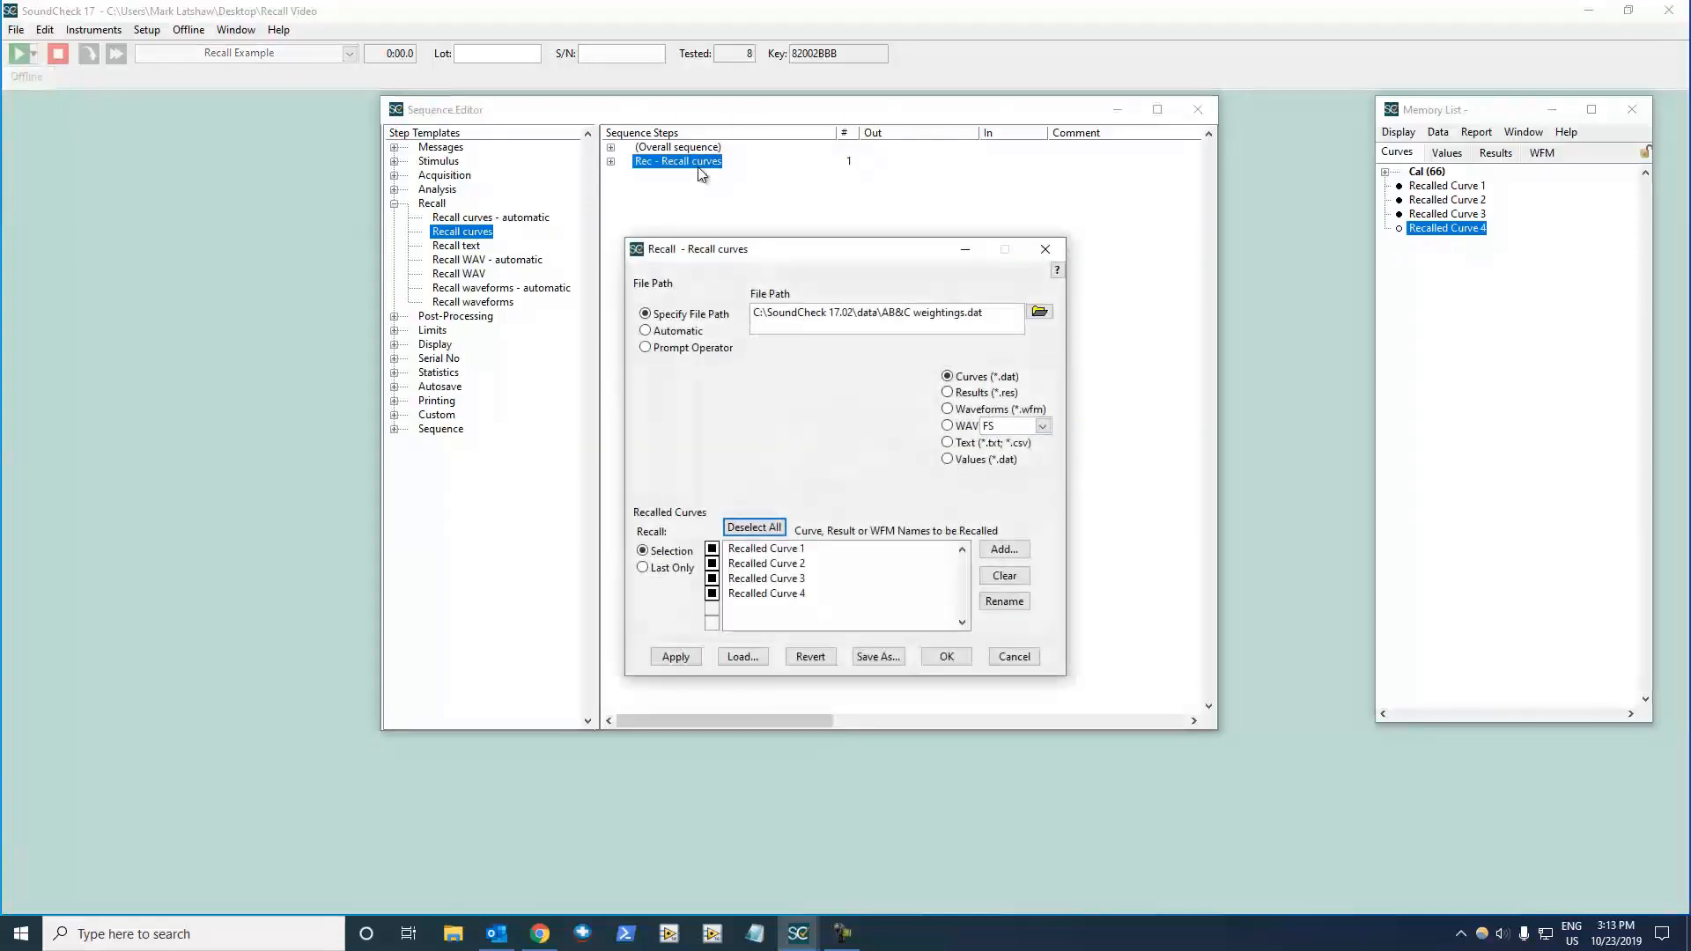
left_click(711, 593)
left_click(1004, 601)
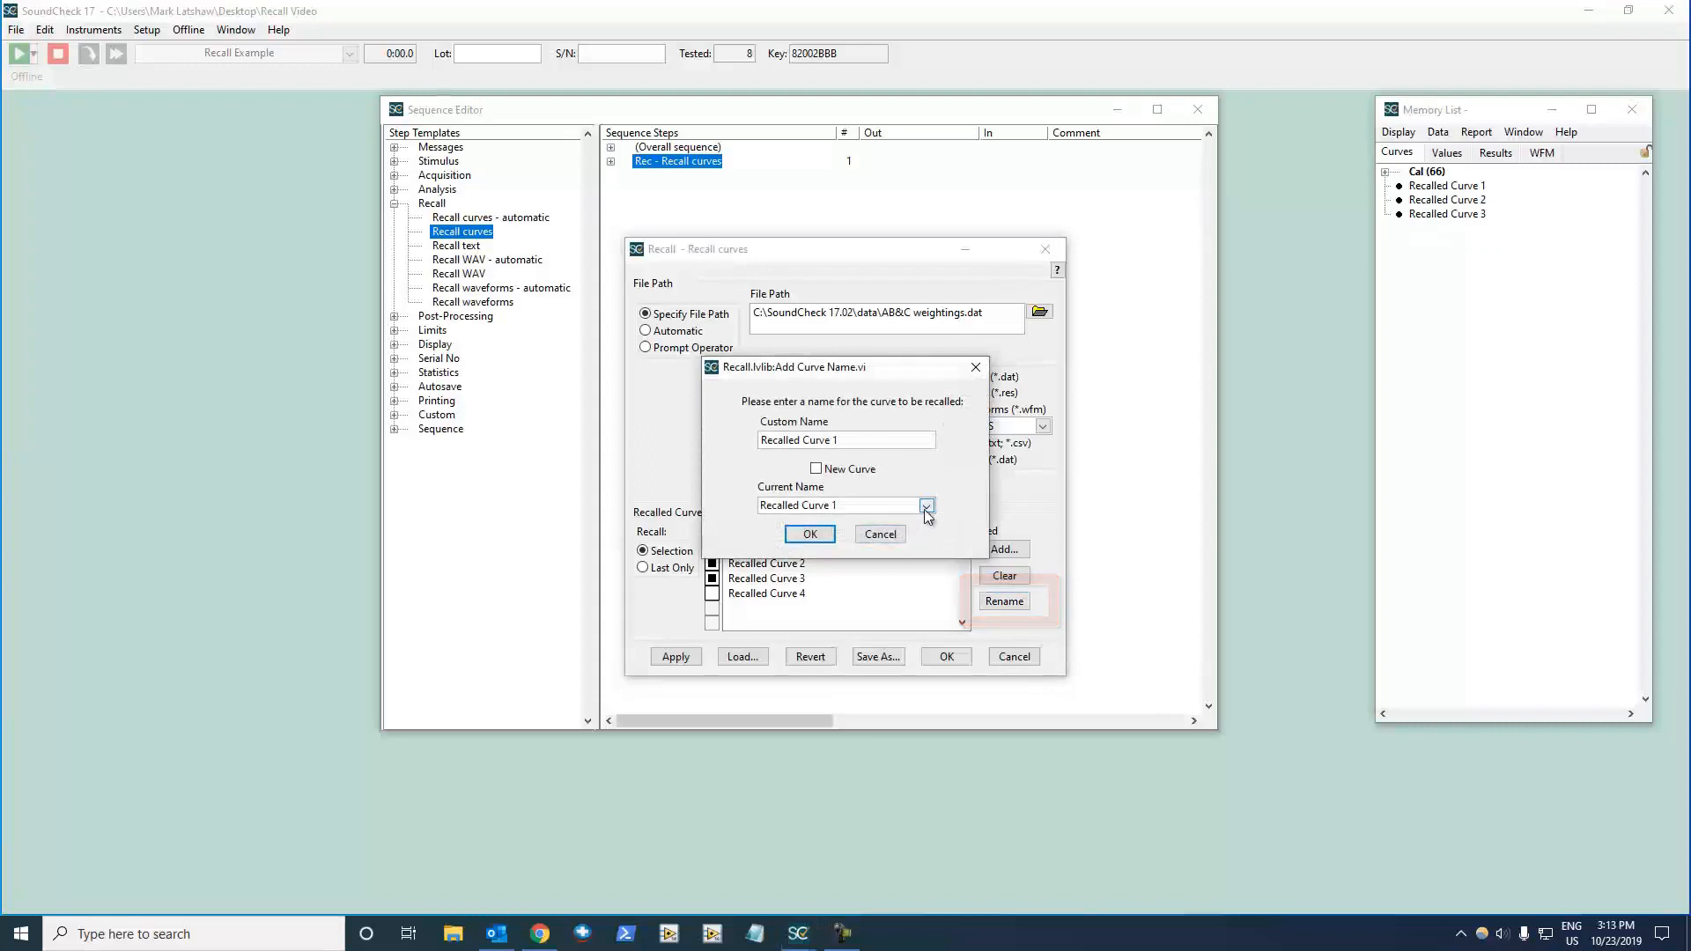
left_click(926, 507)
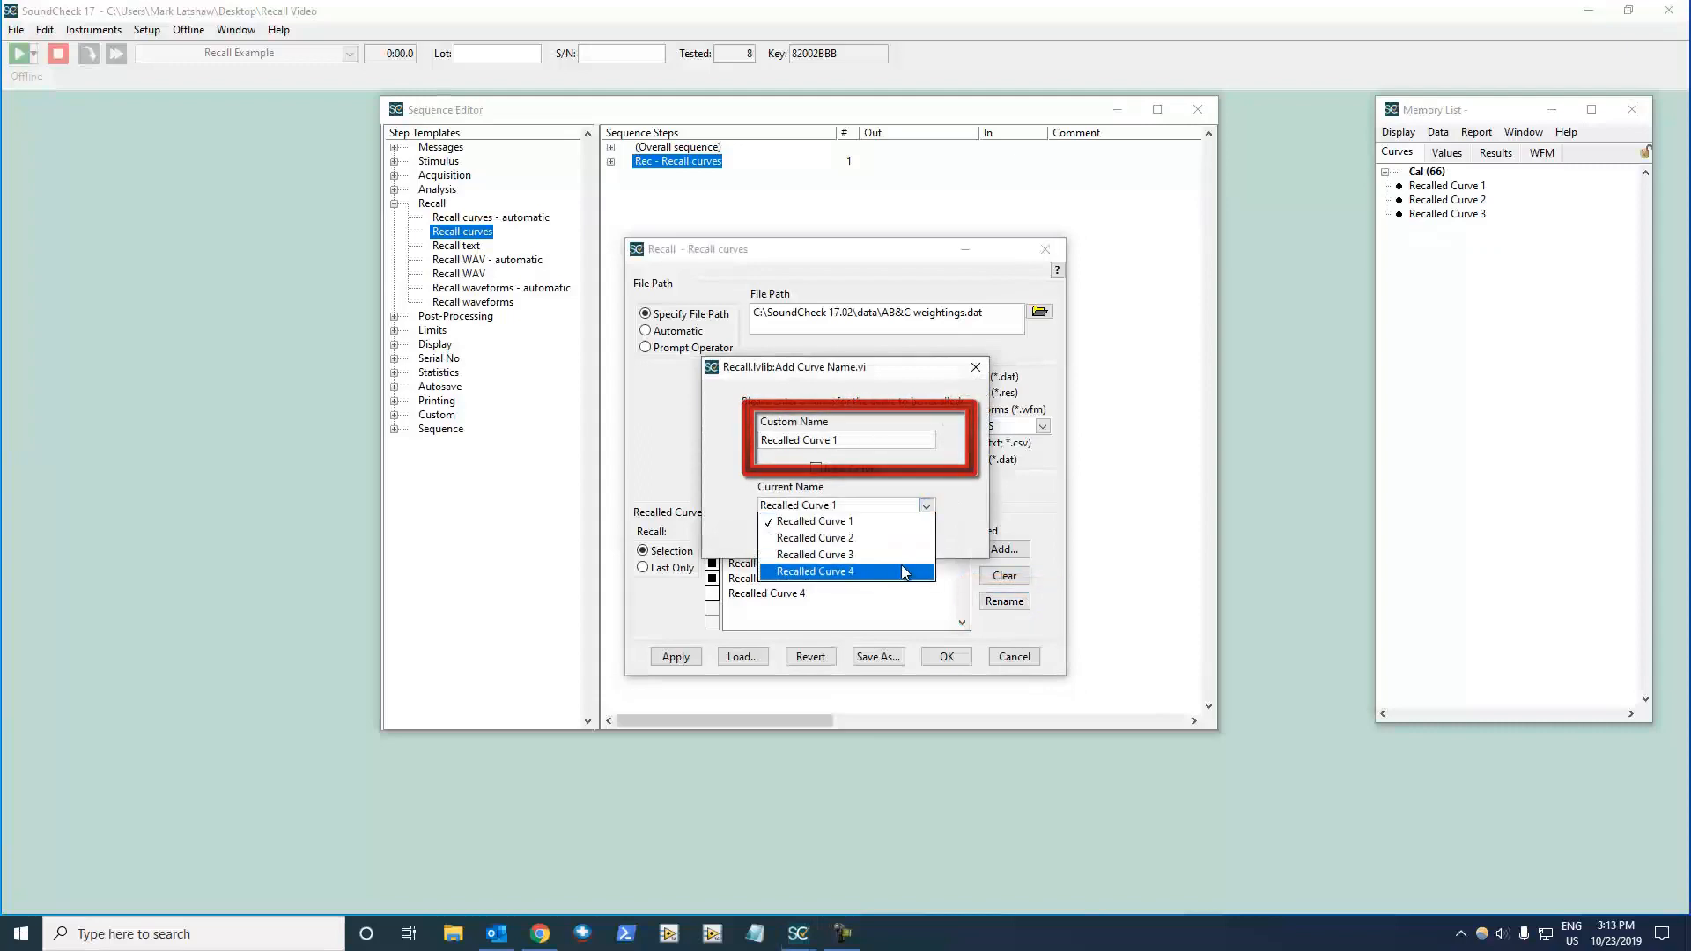
left_click(904, 525)
left_click_drag(851, 440, 631, 441)
type("A")
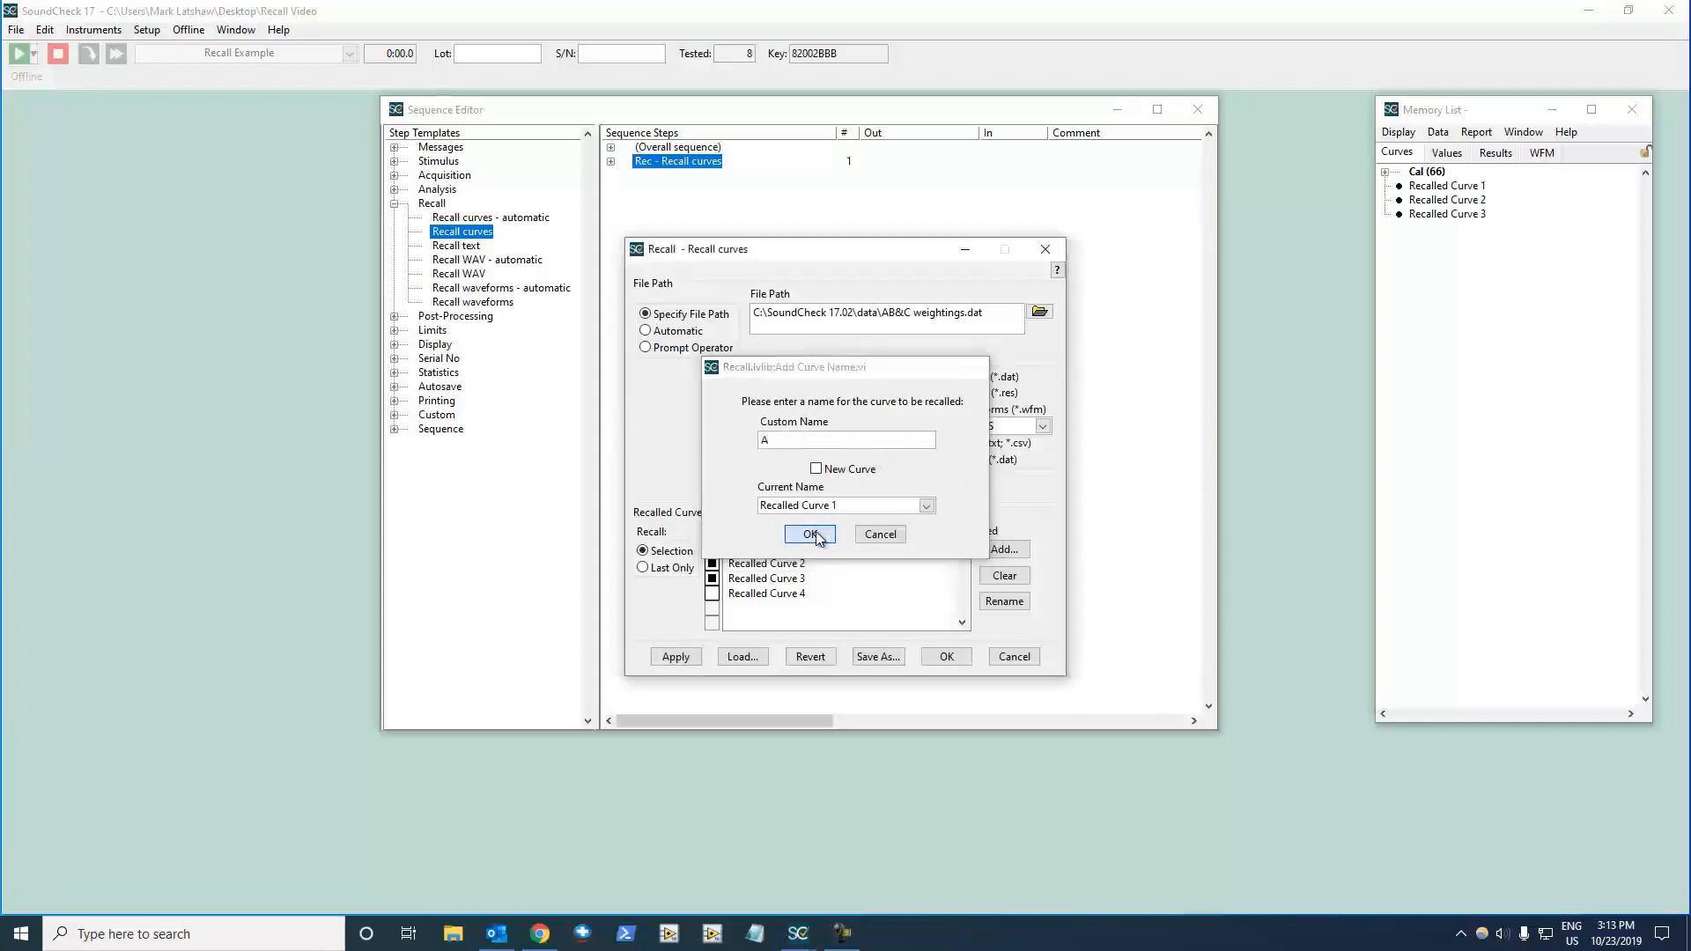
left_click(810, 534)
Rename Recalled Curve 2 to B in the recall list
left_click(1003, 601)
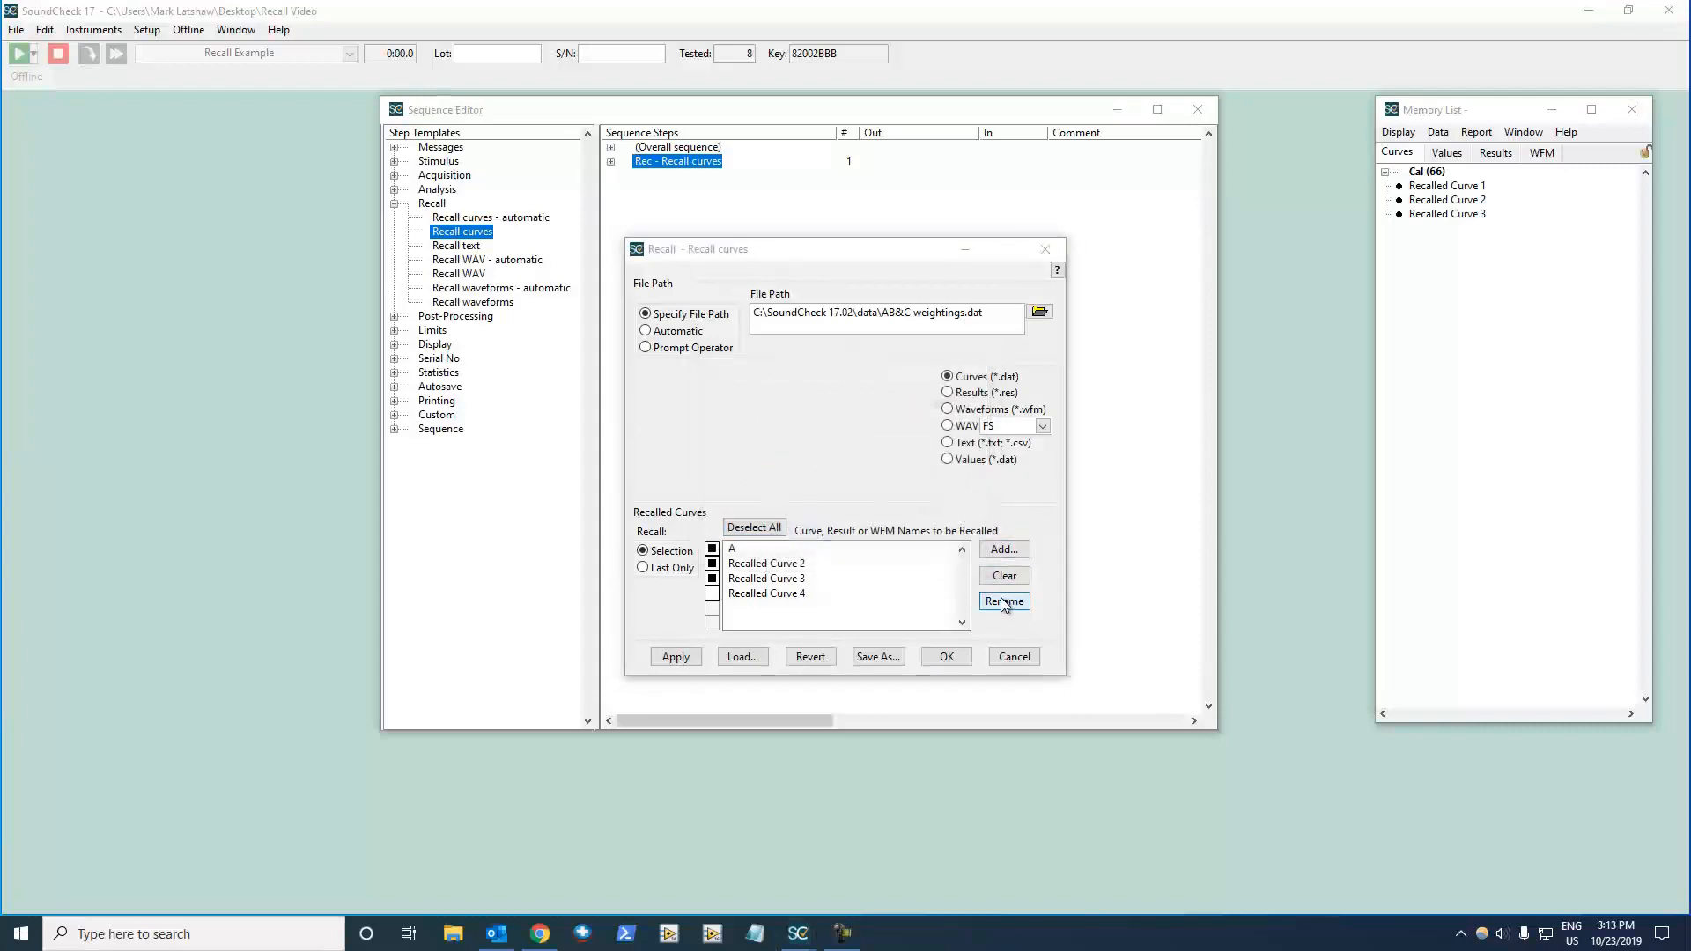
left_click(926, 505)
left_click(837, 549)
left_click_drag(849, 438, 659, 449)
type("B")
left_click(809, 534)
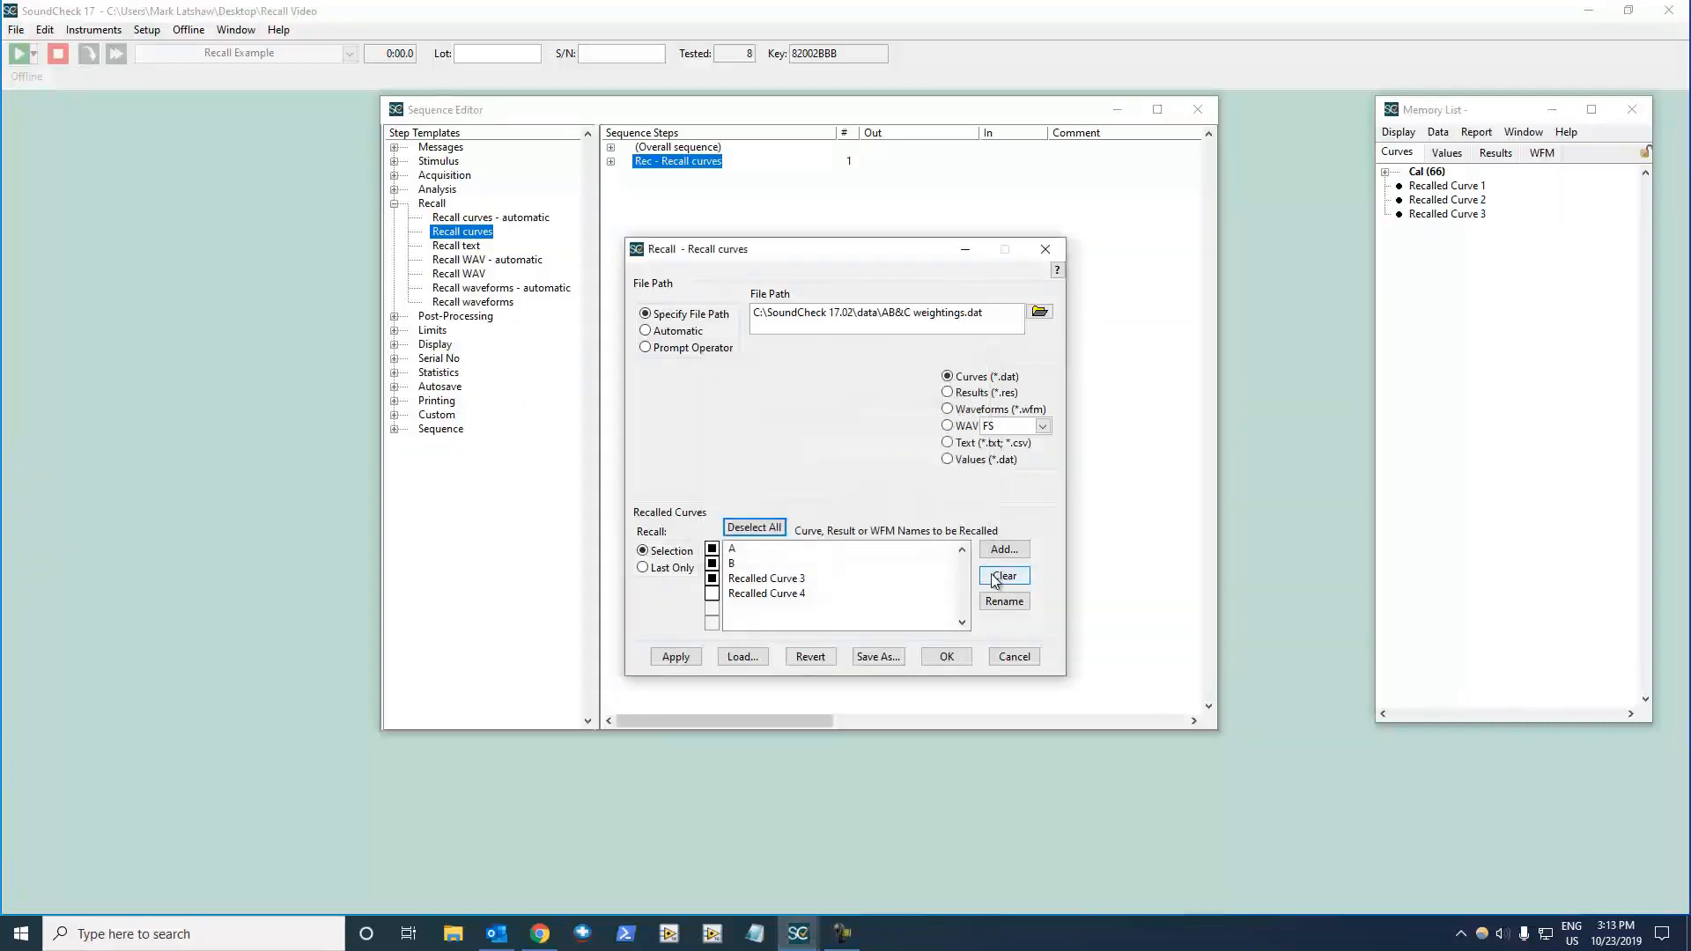
Enable New Curve in the rename dialog and add a curve named G to the recall list
left_click(1004, 601)
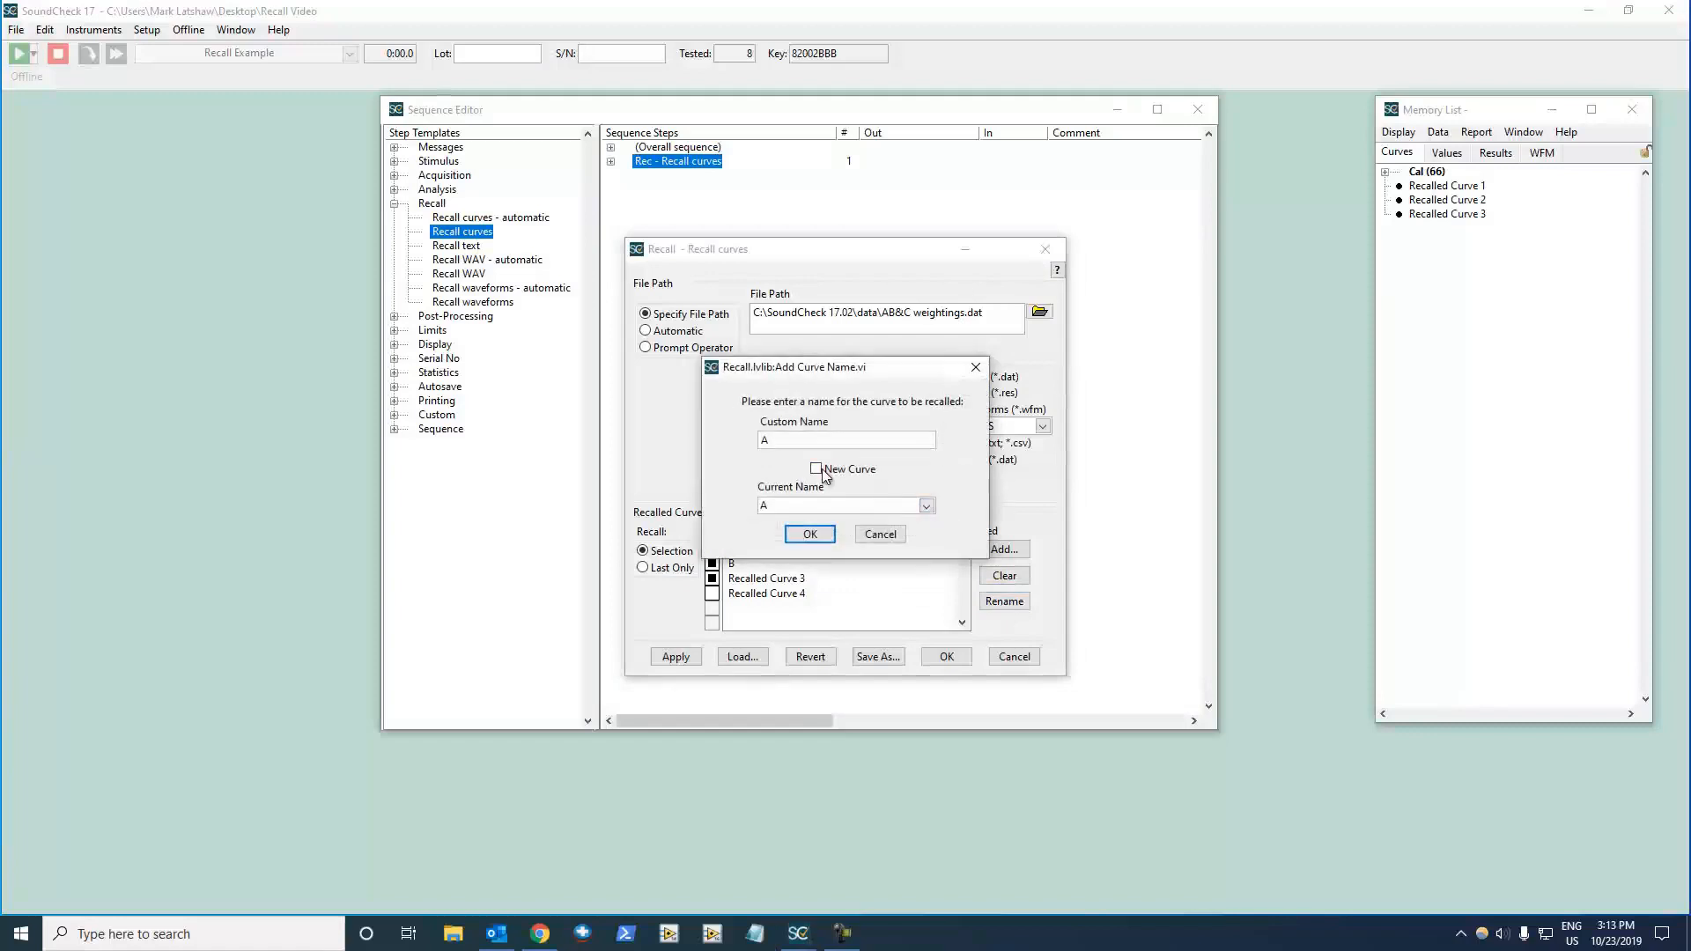
left_click(819, 470)
type("G")
left_click(810, 534)
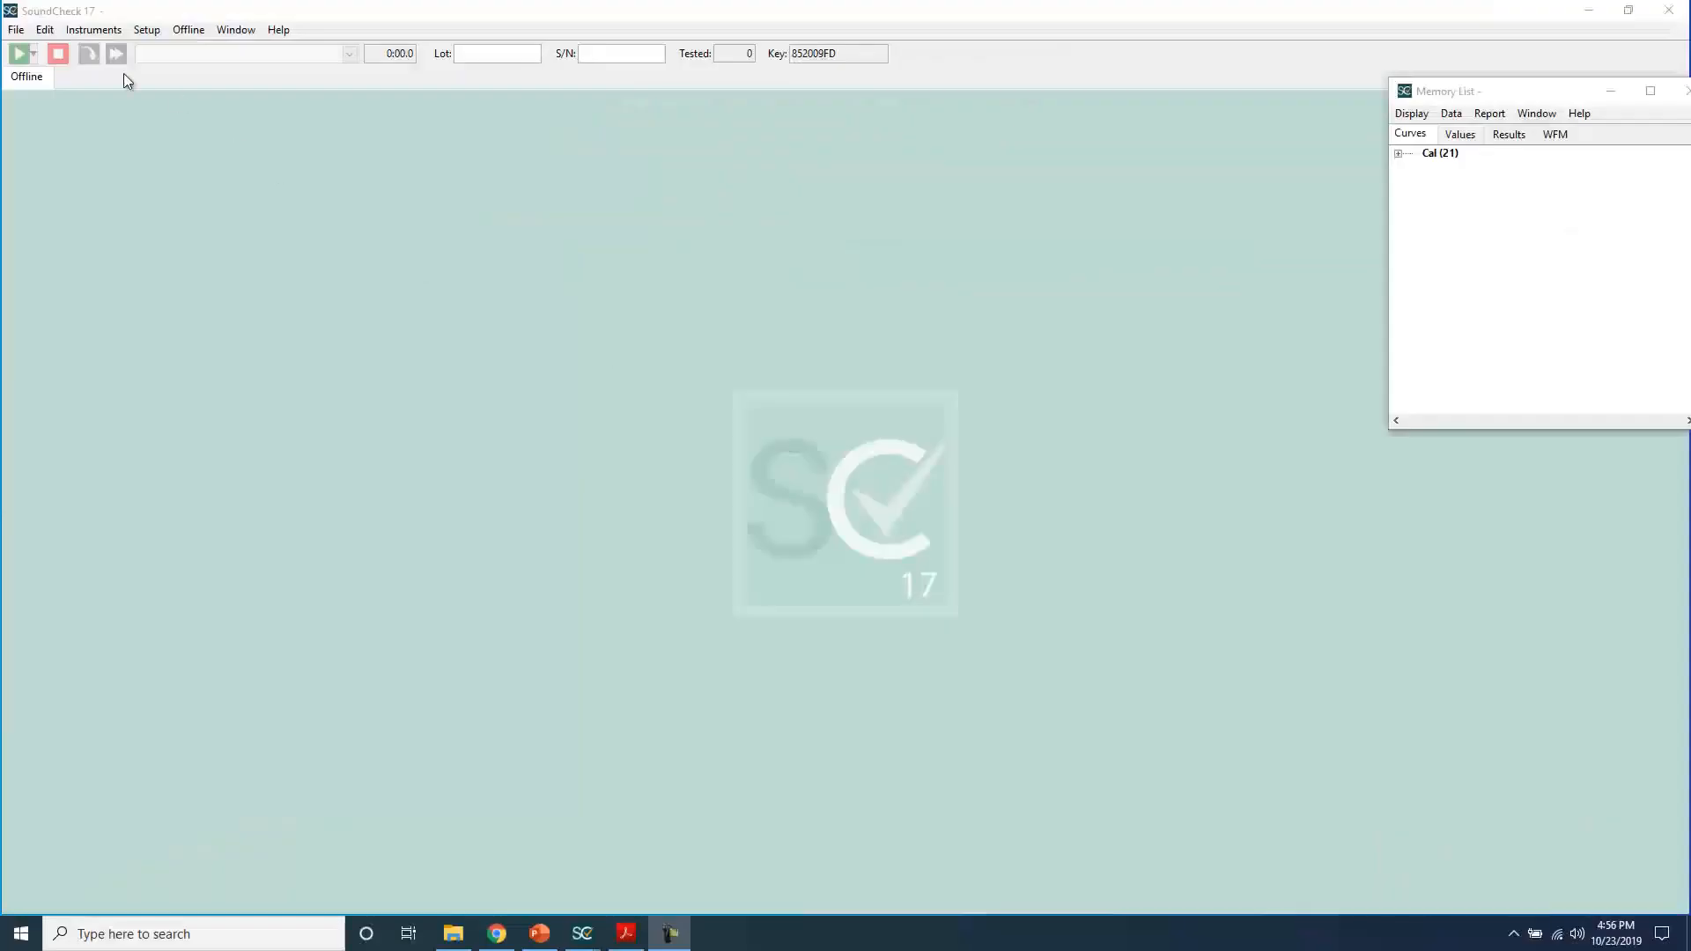
Open the Open Loop Microphone.sqc sequence, review its PDF sequence note down to the system diagram, and close the note
left_click(16, 29)
left_click(24, 58)
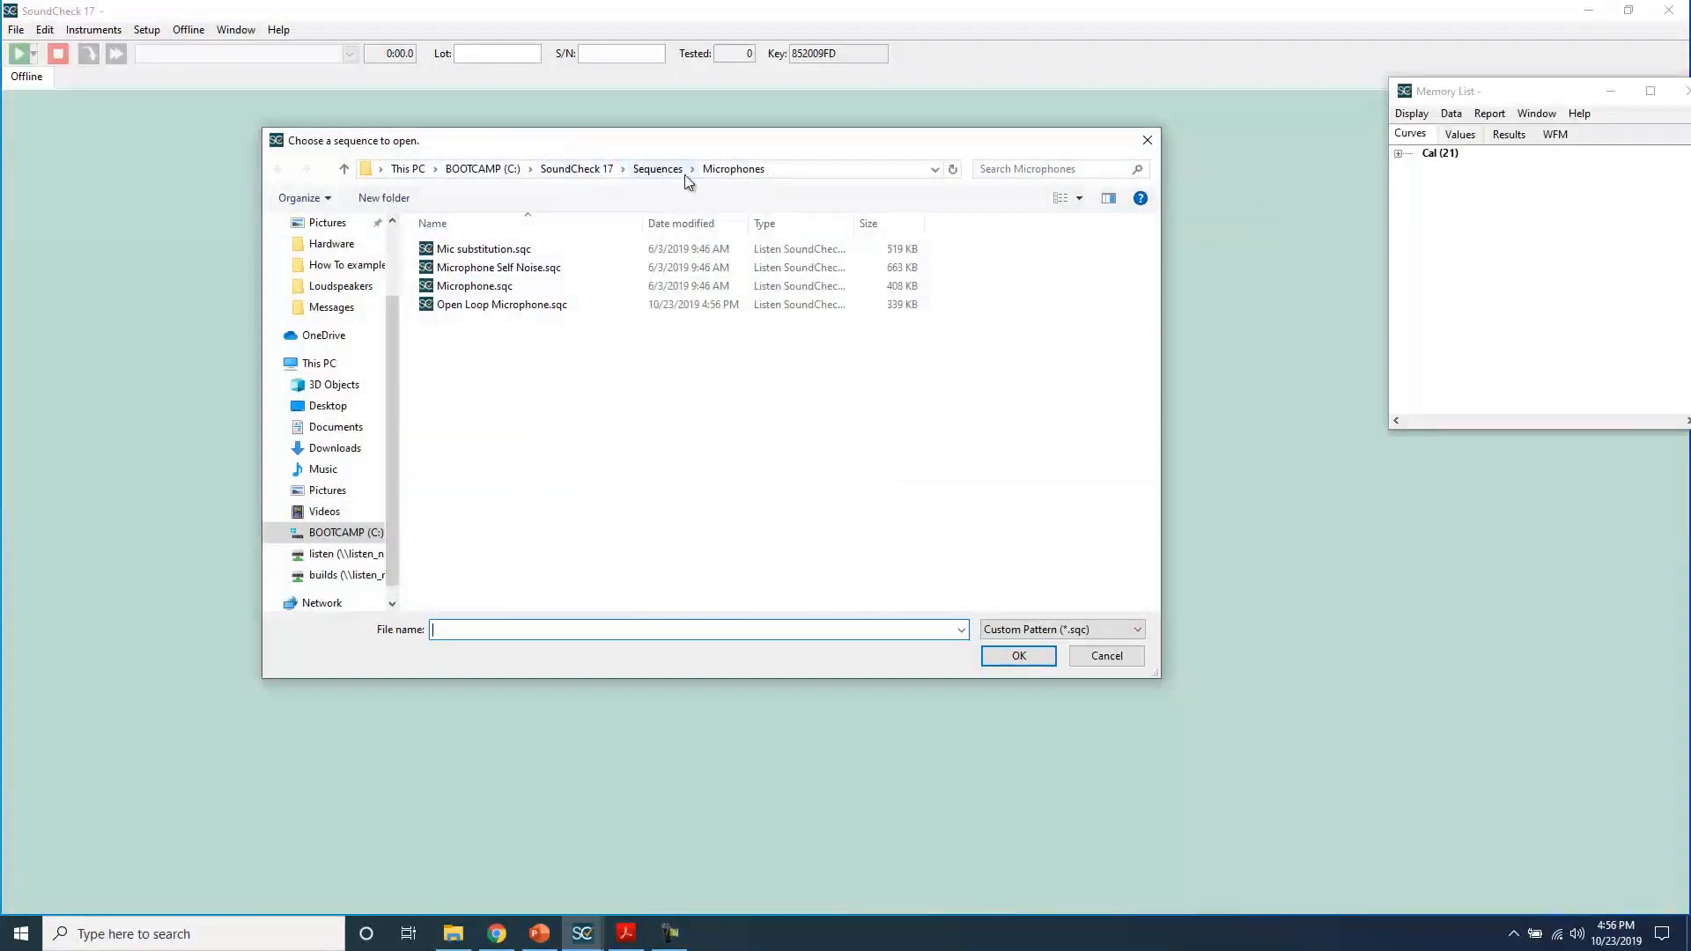
double_click(470, 306)
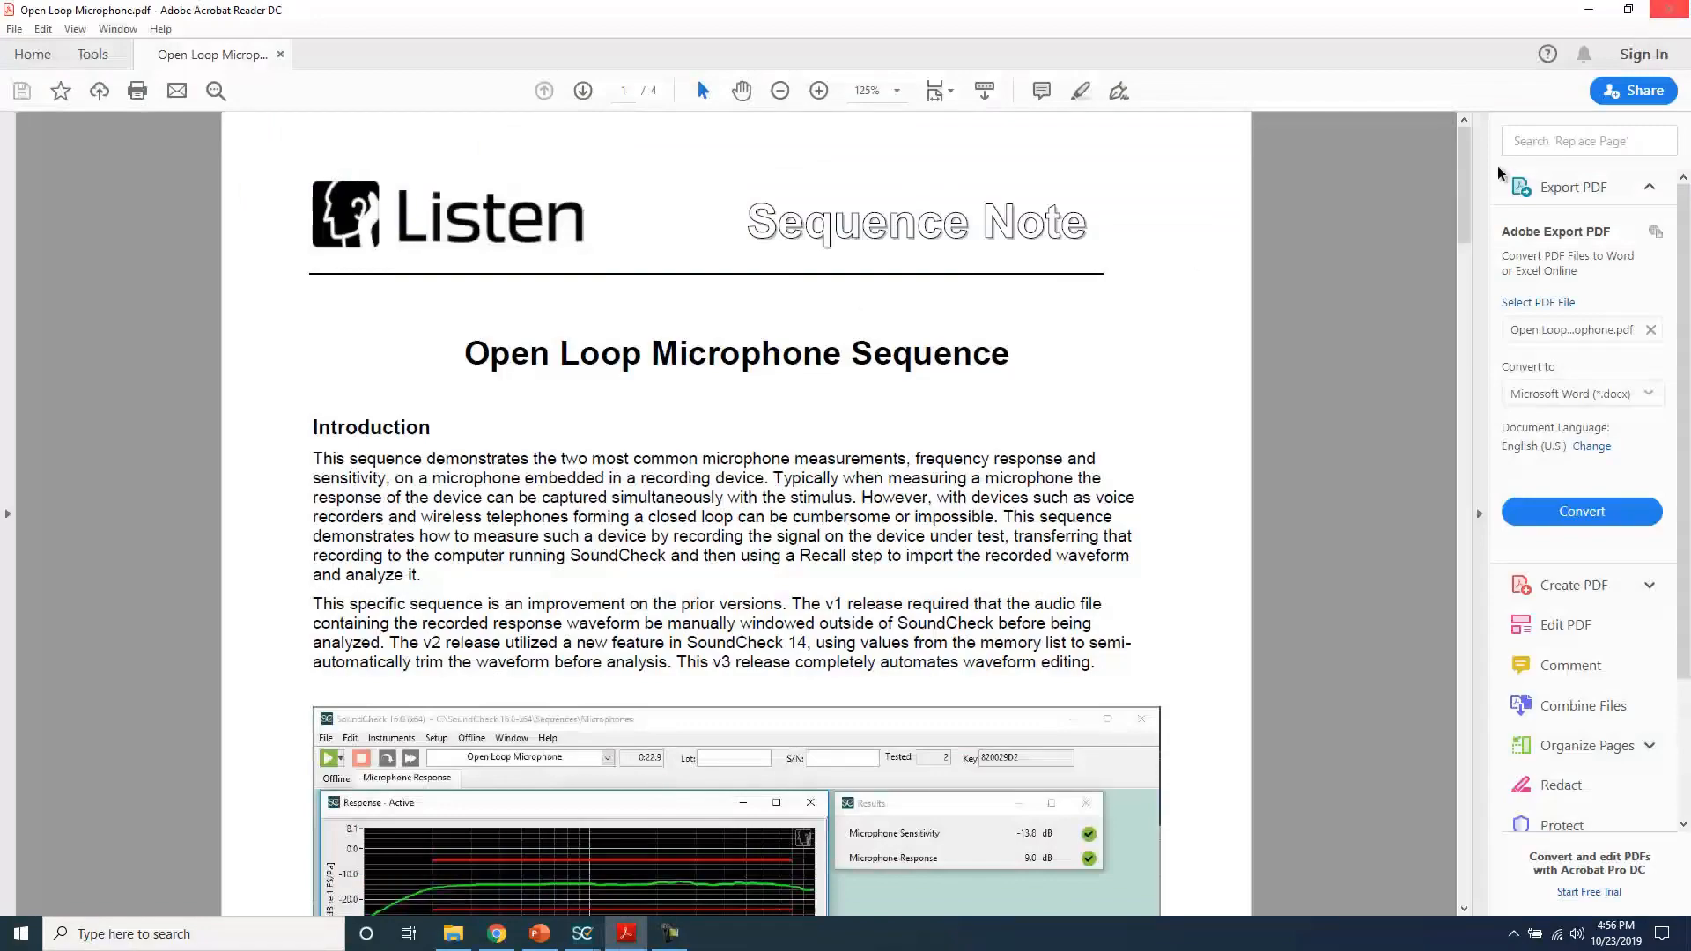
left_click_drag(1462, 192, 1462, 664)
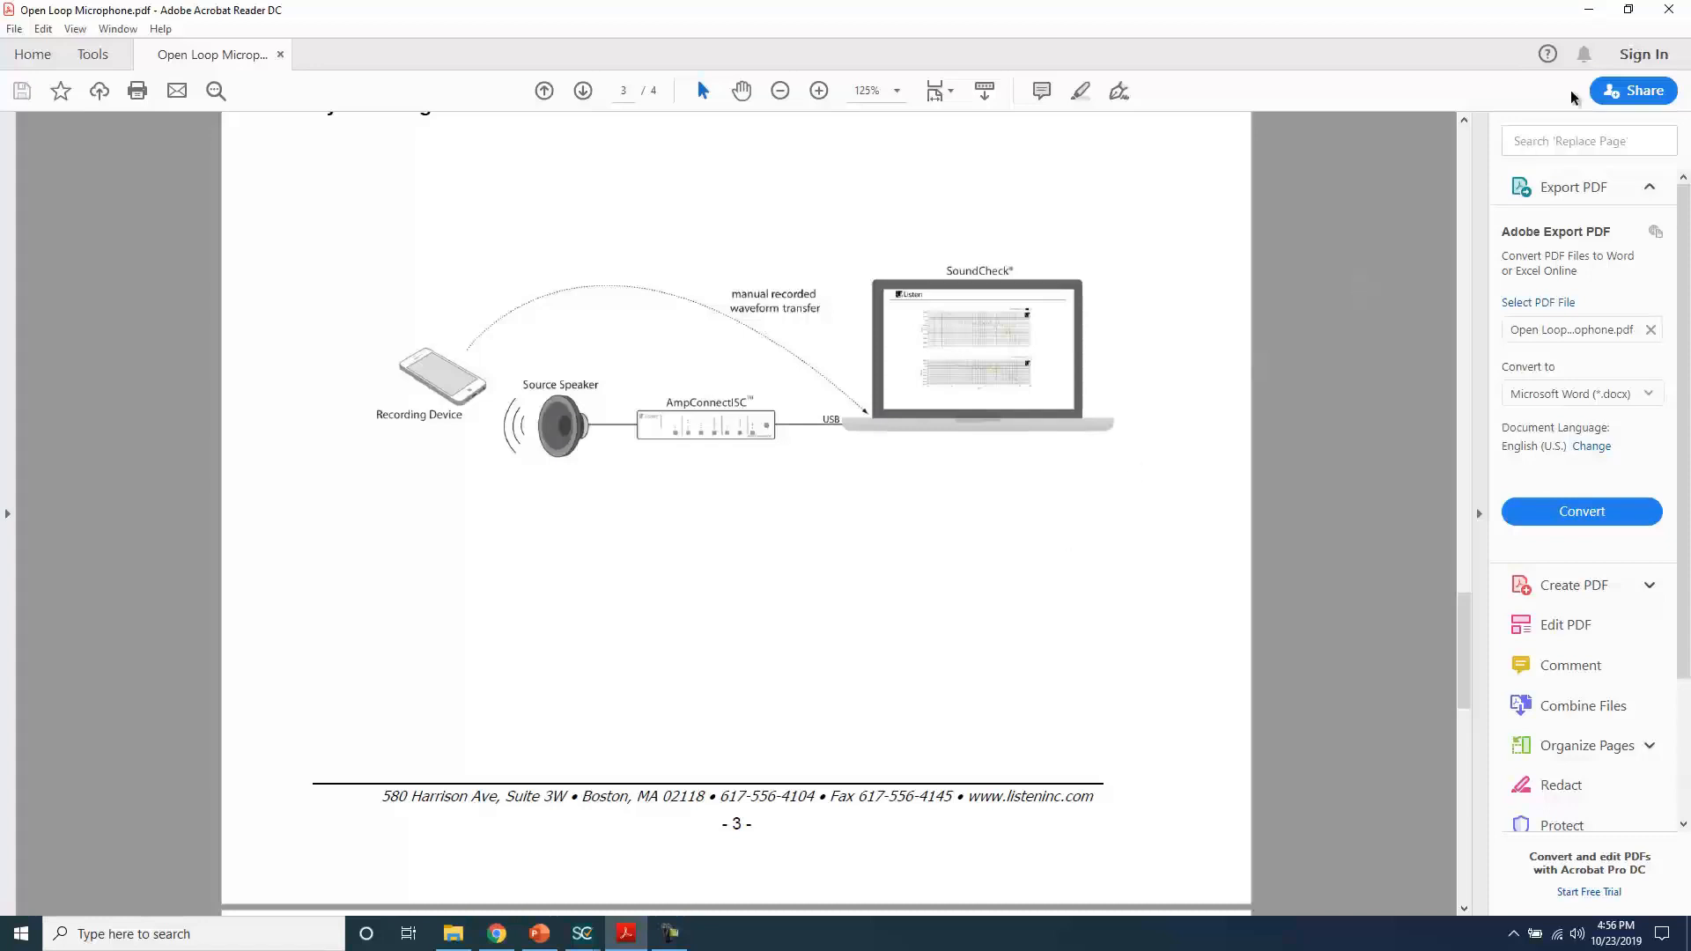
left_click(1668, 10)
Run the Open Loop Microphone sequence and continue through its operator messages up to the file recall
left_click(18, 54)
key("Return")
key("Return")
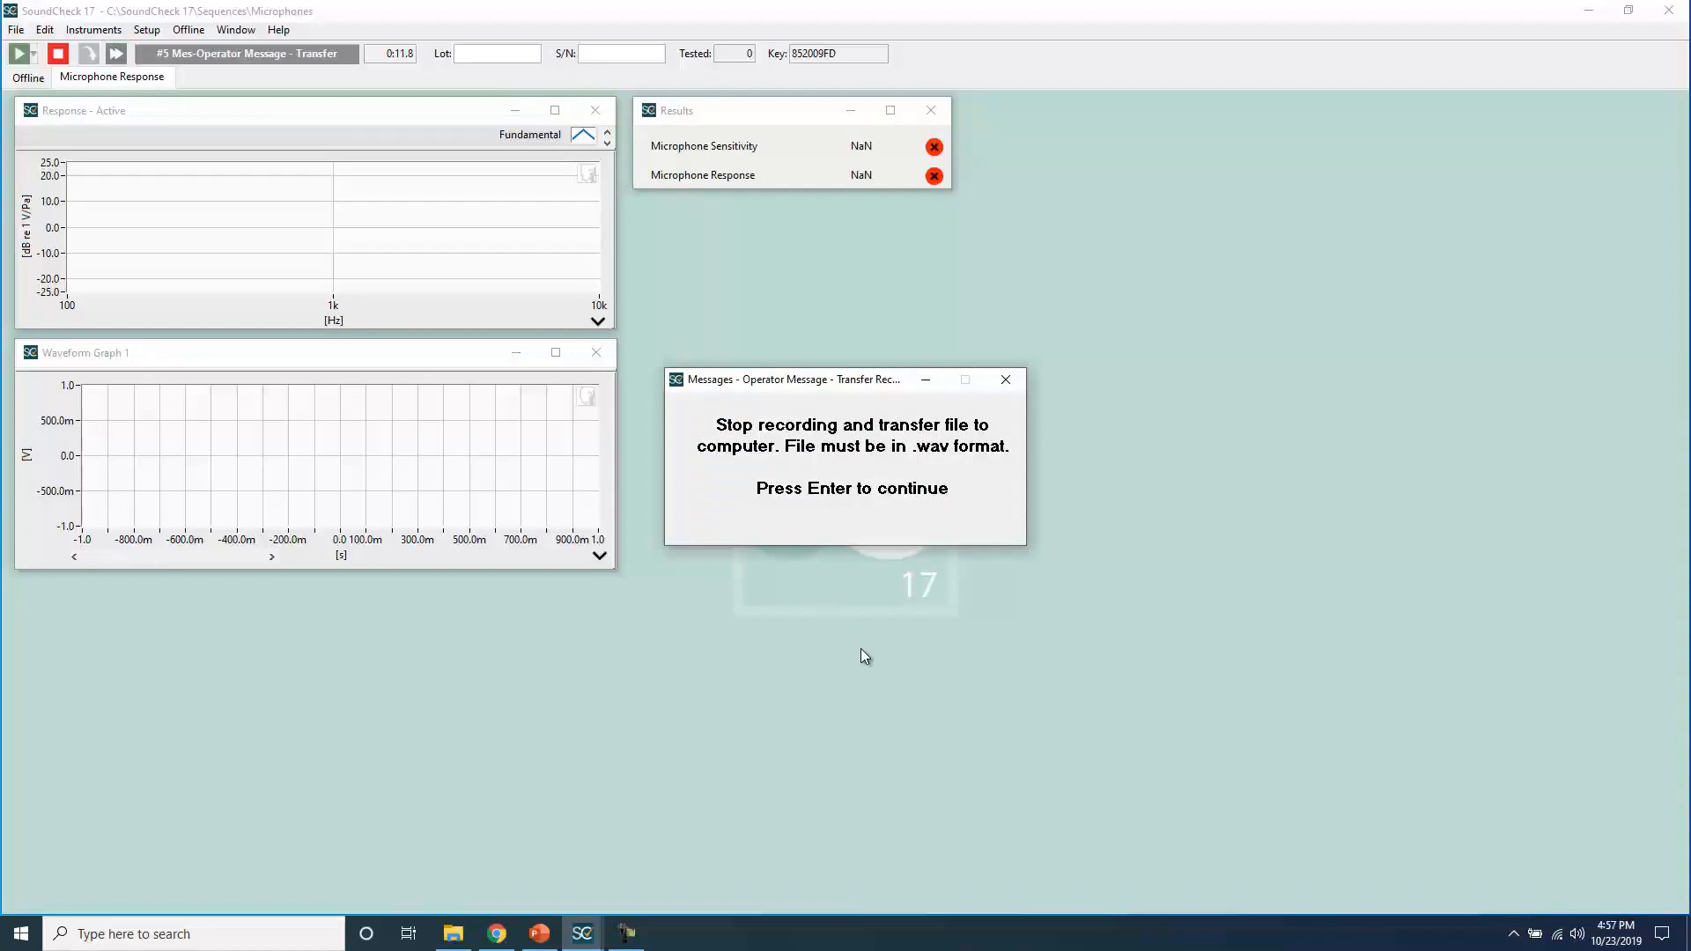
key("Return")
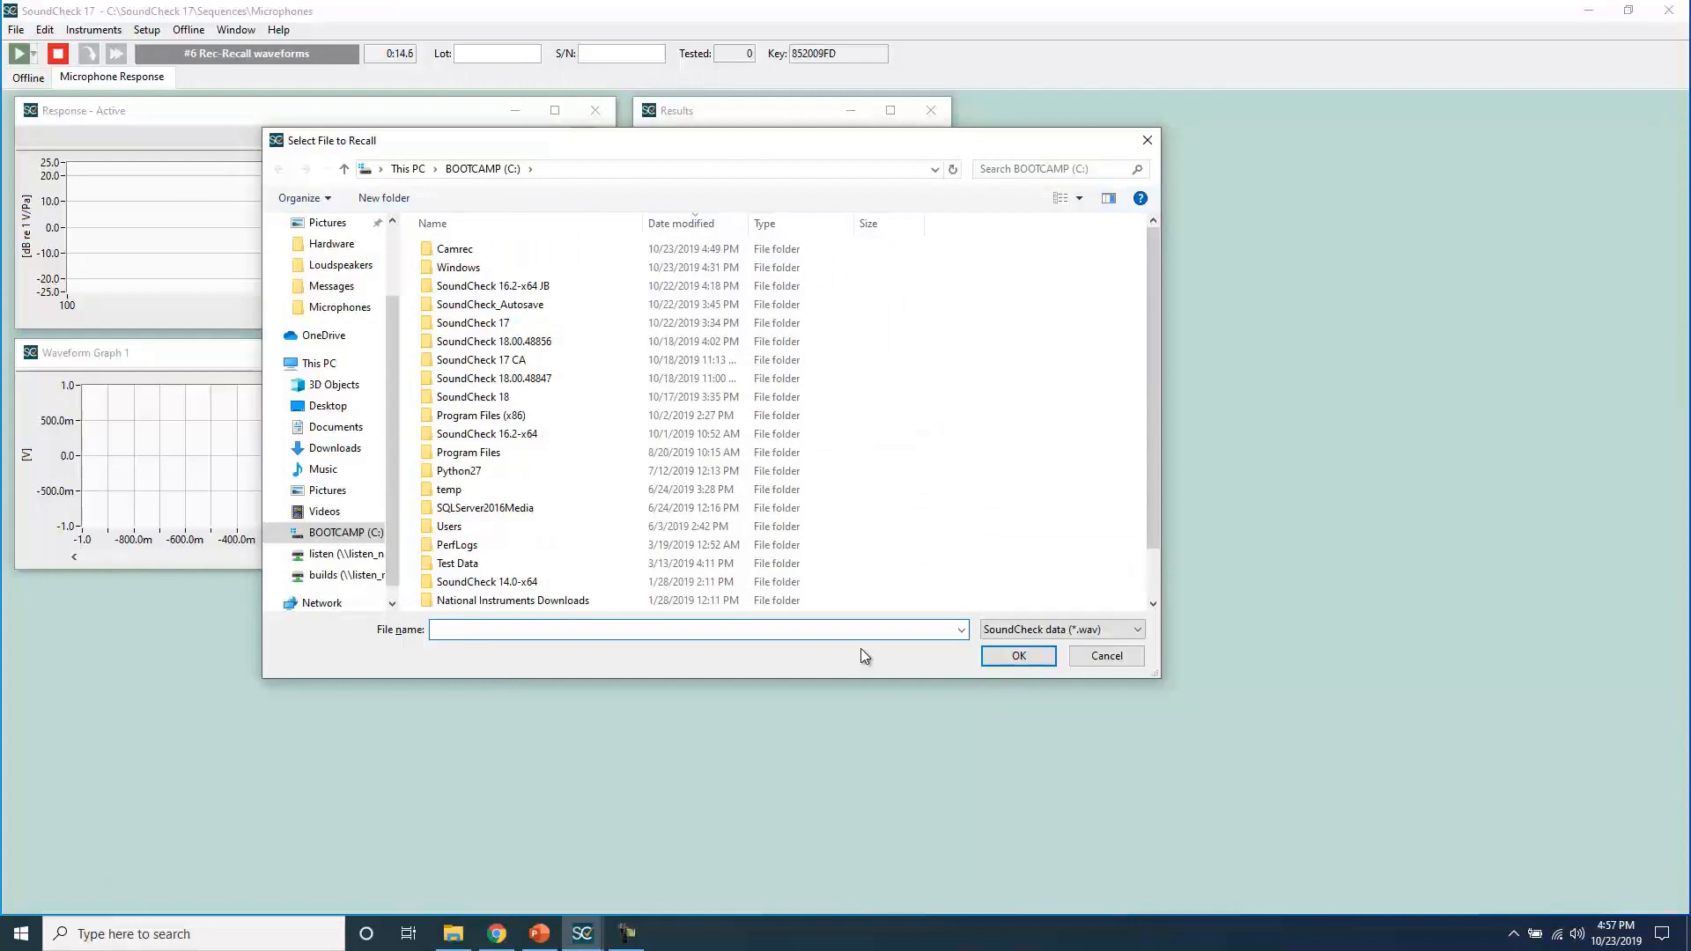
Recall the recorded waveform 20191009-110102.wav from the Downloads folder to complete the analysis
scroll(331, 408, "up", 2)
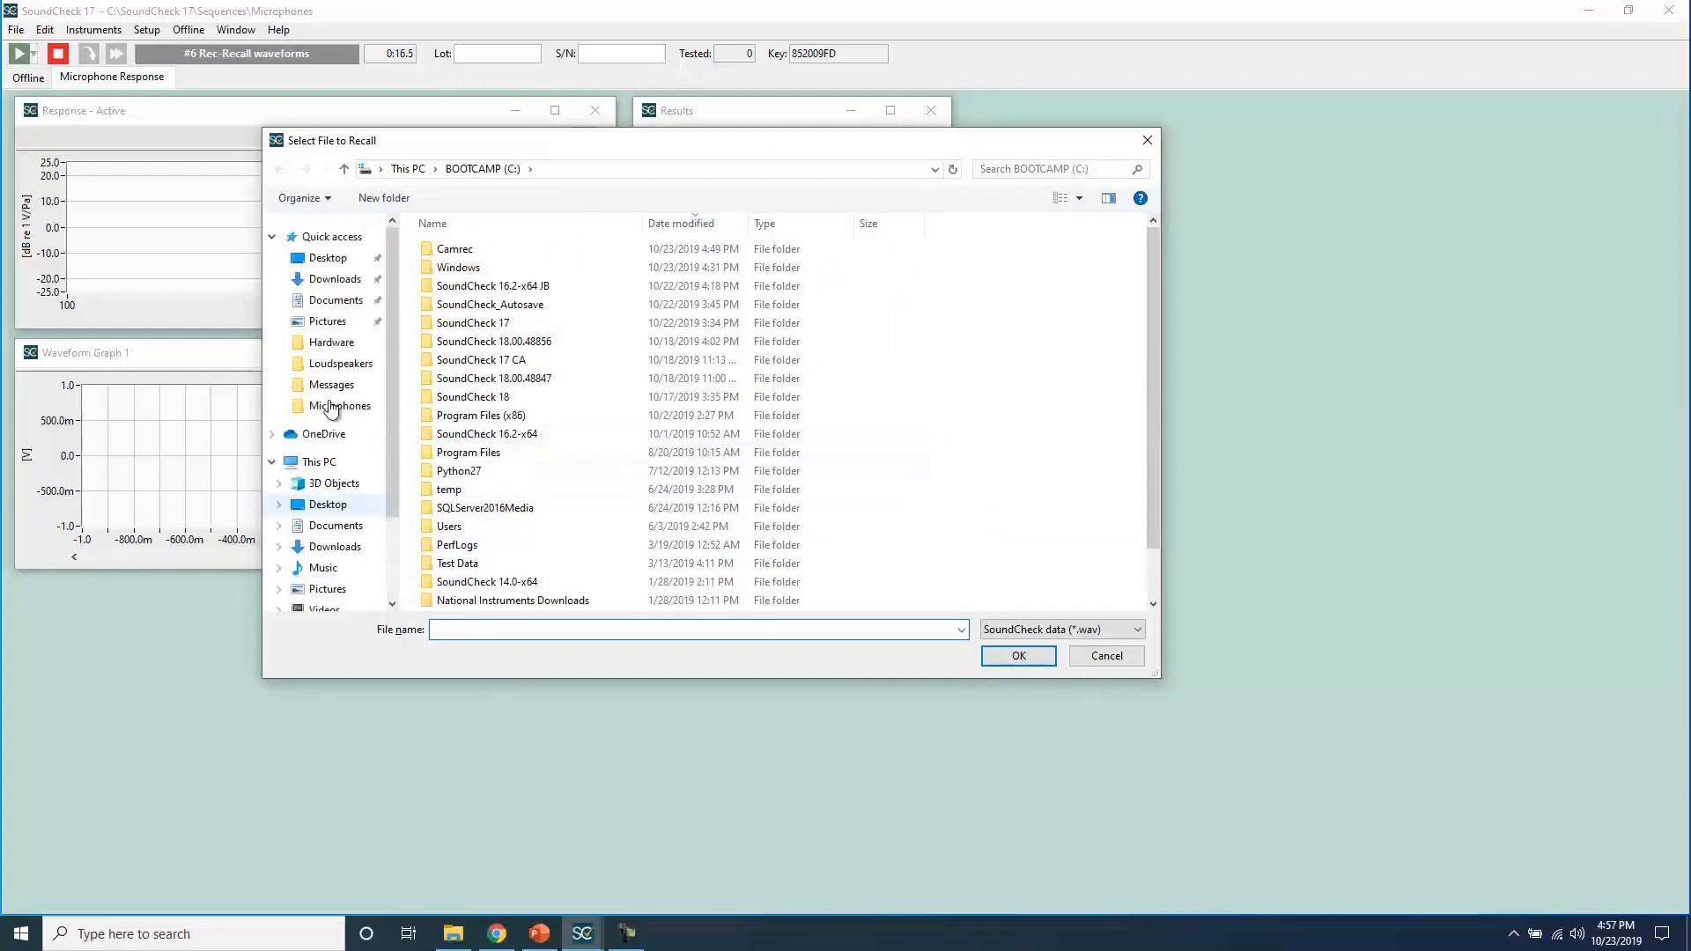
left_click(336, 282)
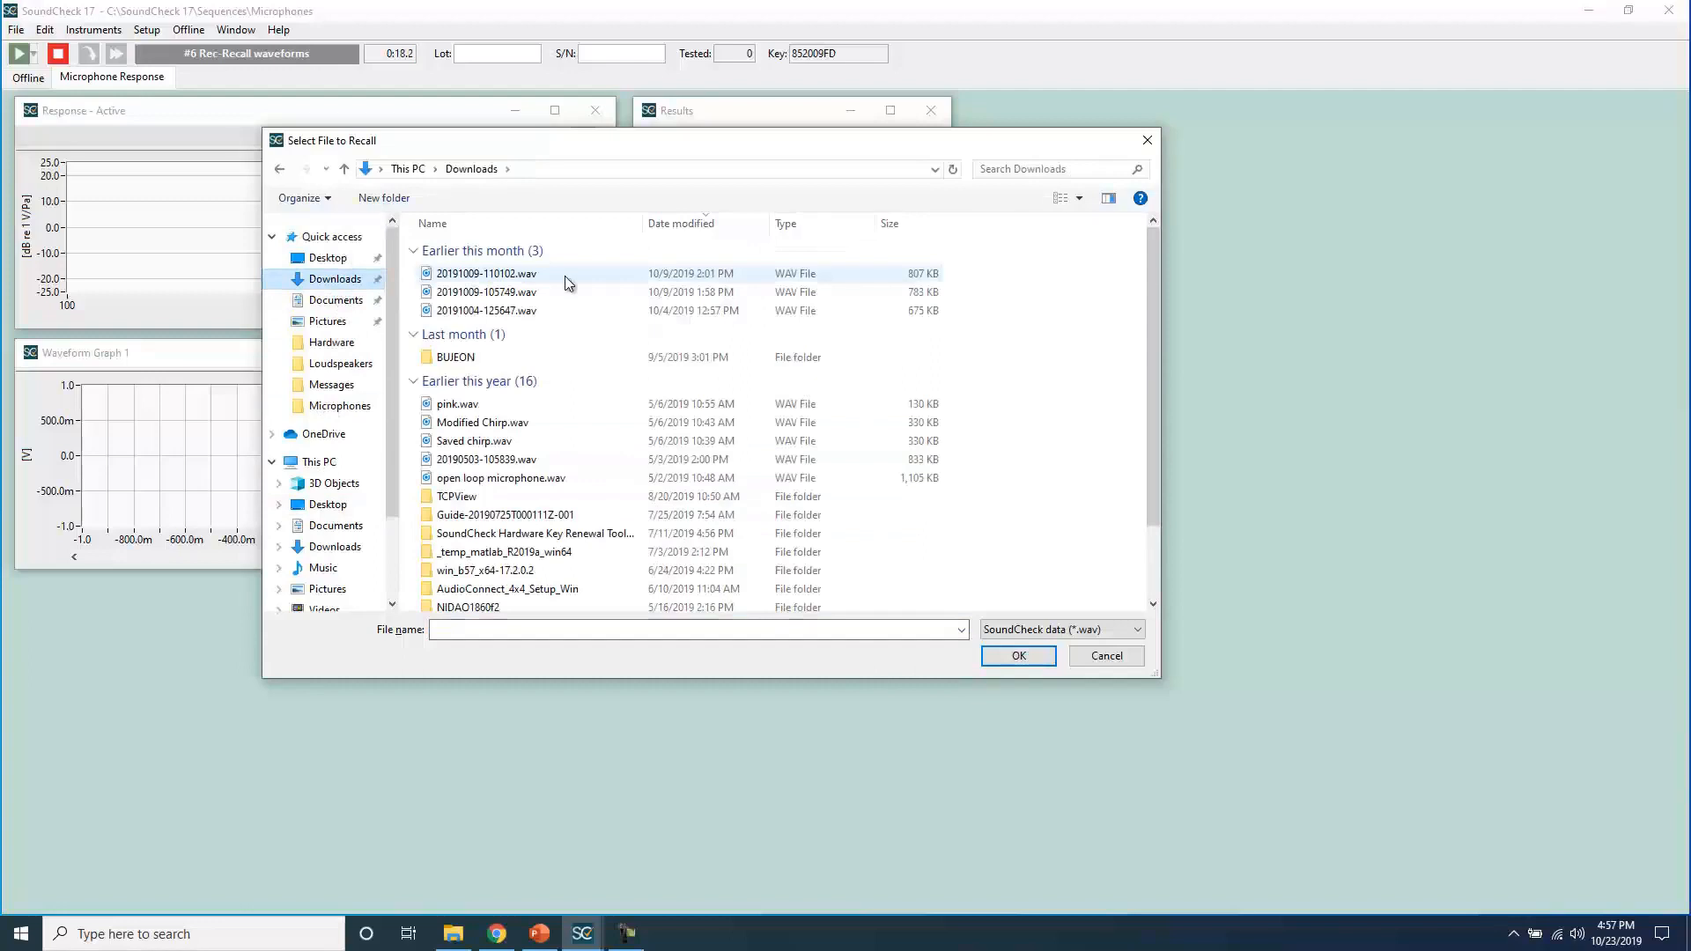
double_click(493, 274)
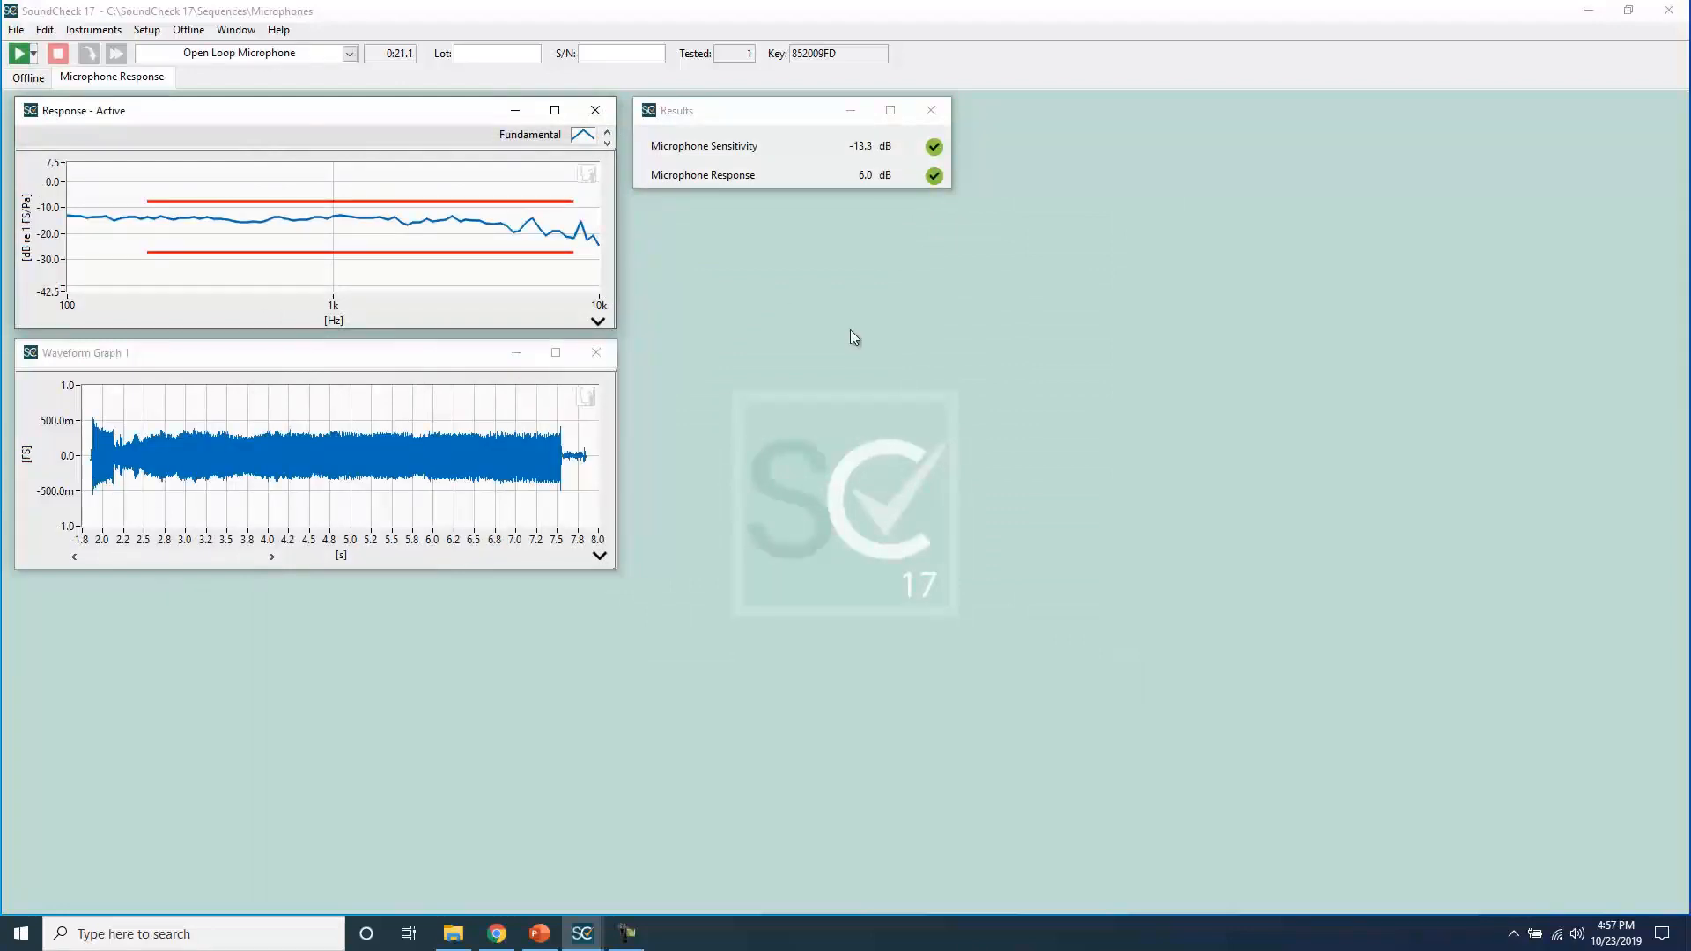
Open the Sequence Editor and view the settings of the Recall waveforms step
key("alt+F2")
left_click(1011, 591)
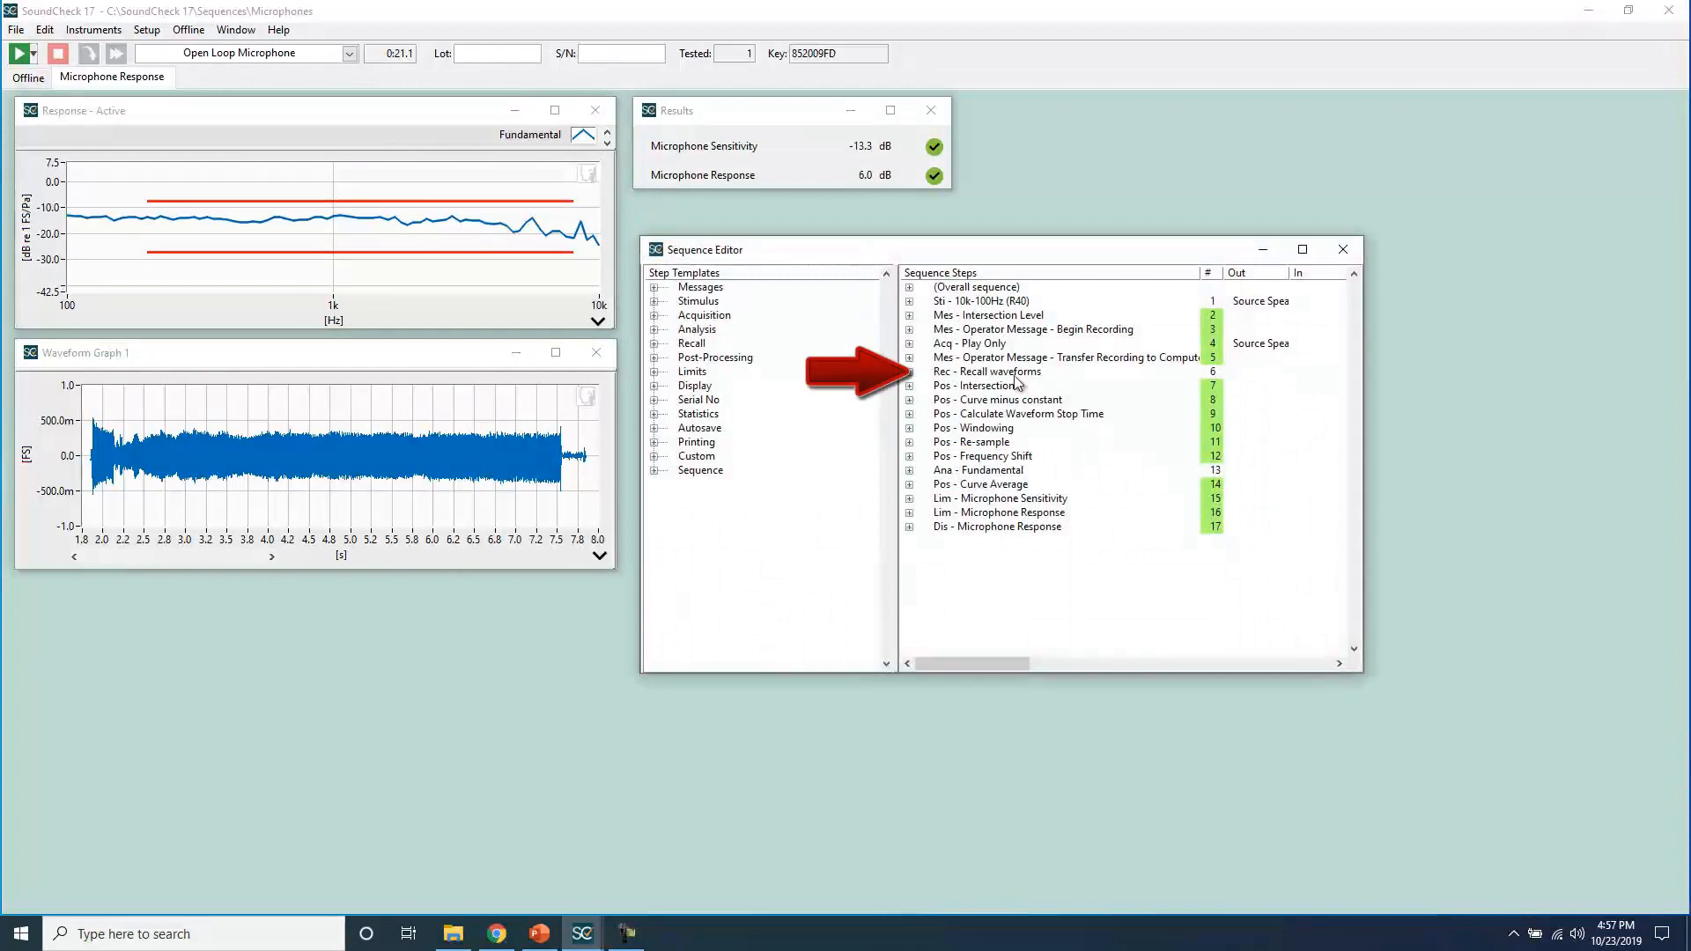
double_click(995, 372)
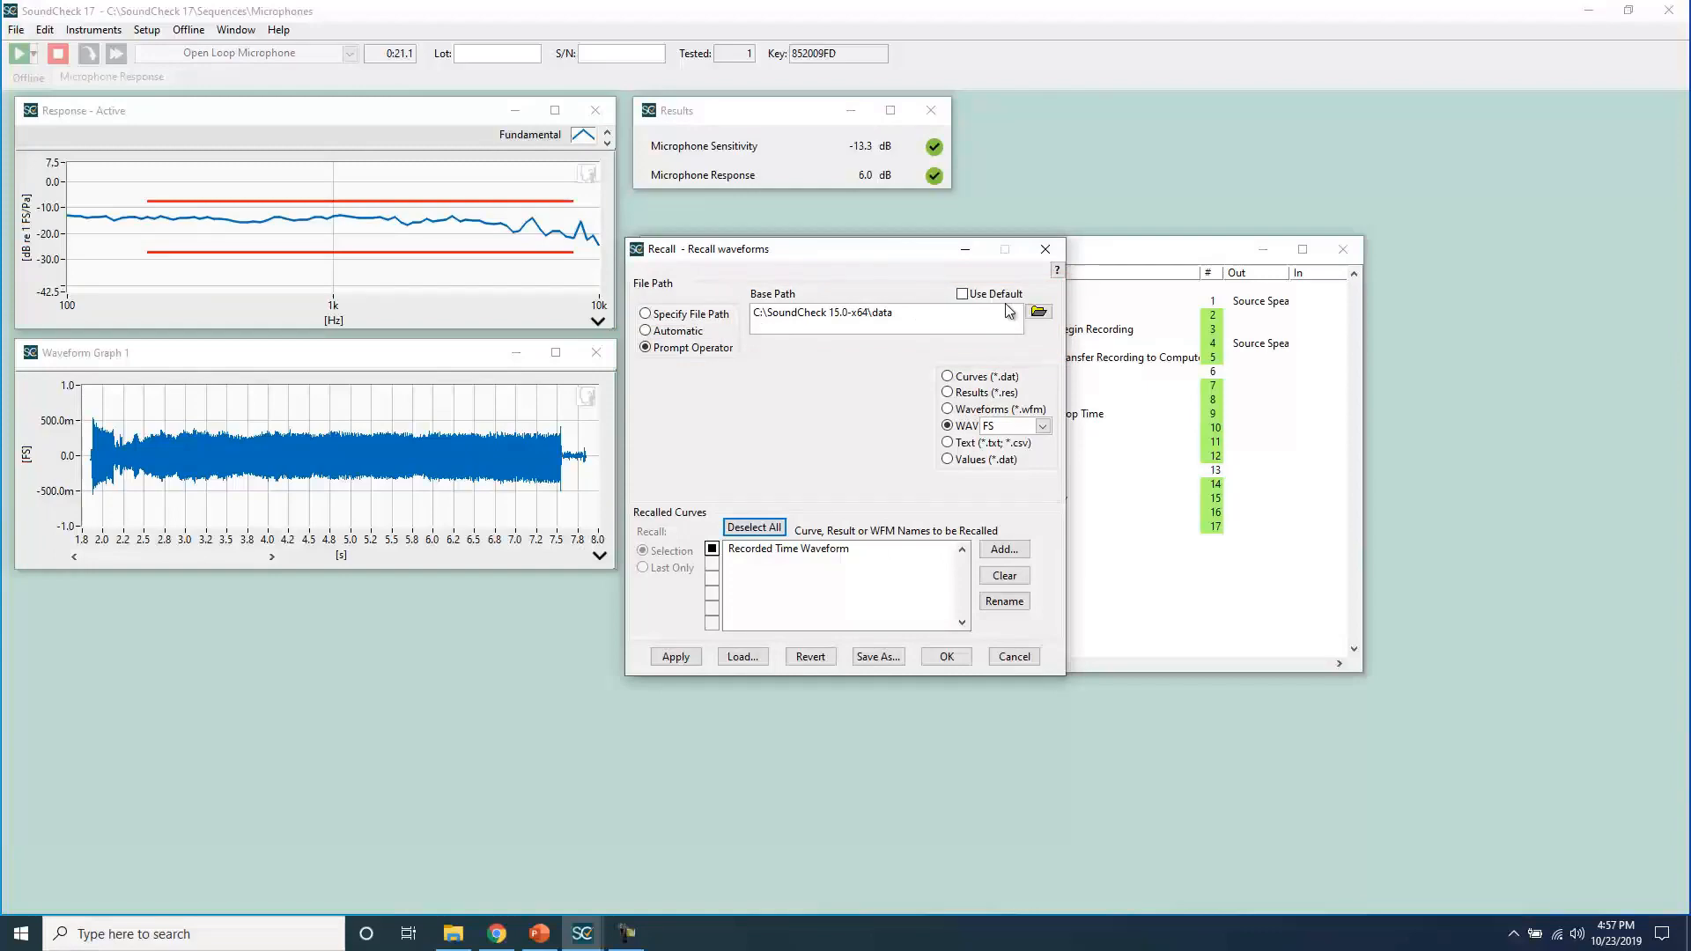
Set the base path of the Recall waveforms step to the Downloads folder and accept the settings
left_click(1035, 314)
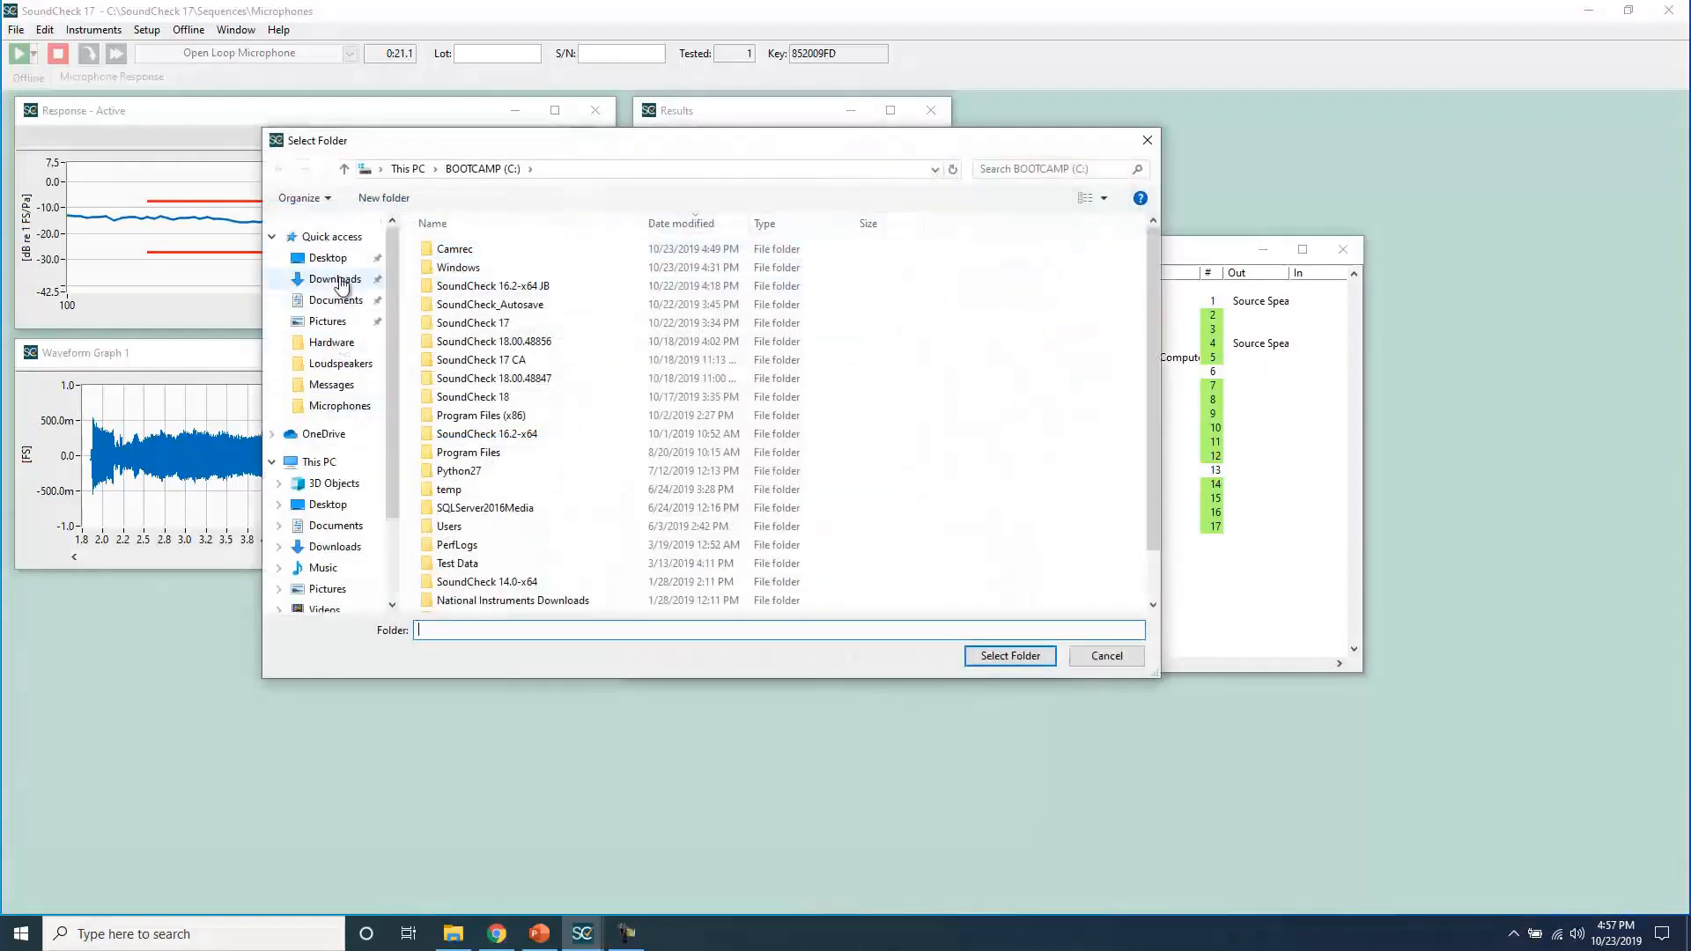
left_click(334, 280)
left_click(1008, 657)
left_click(943, 657)
Run the sequence from the Recall waveforms step and recall a recorded 20191009 WAV file from the Downloads folder
left_click(1004, 371)
right_click(960, 375)
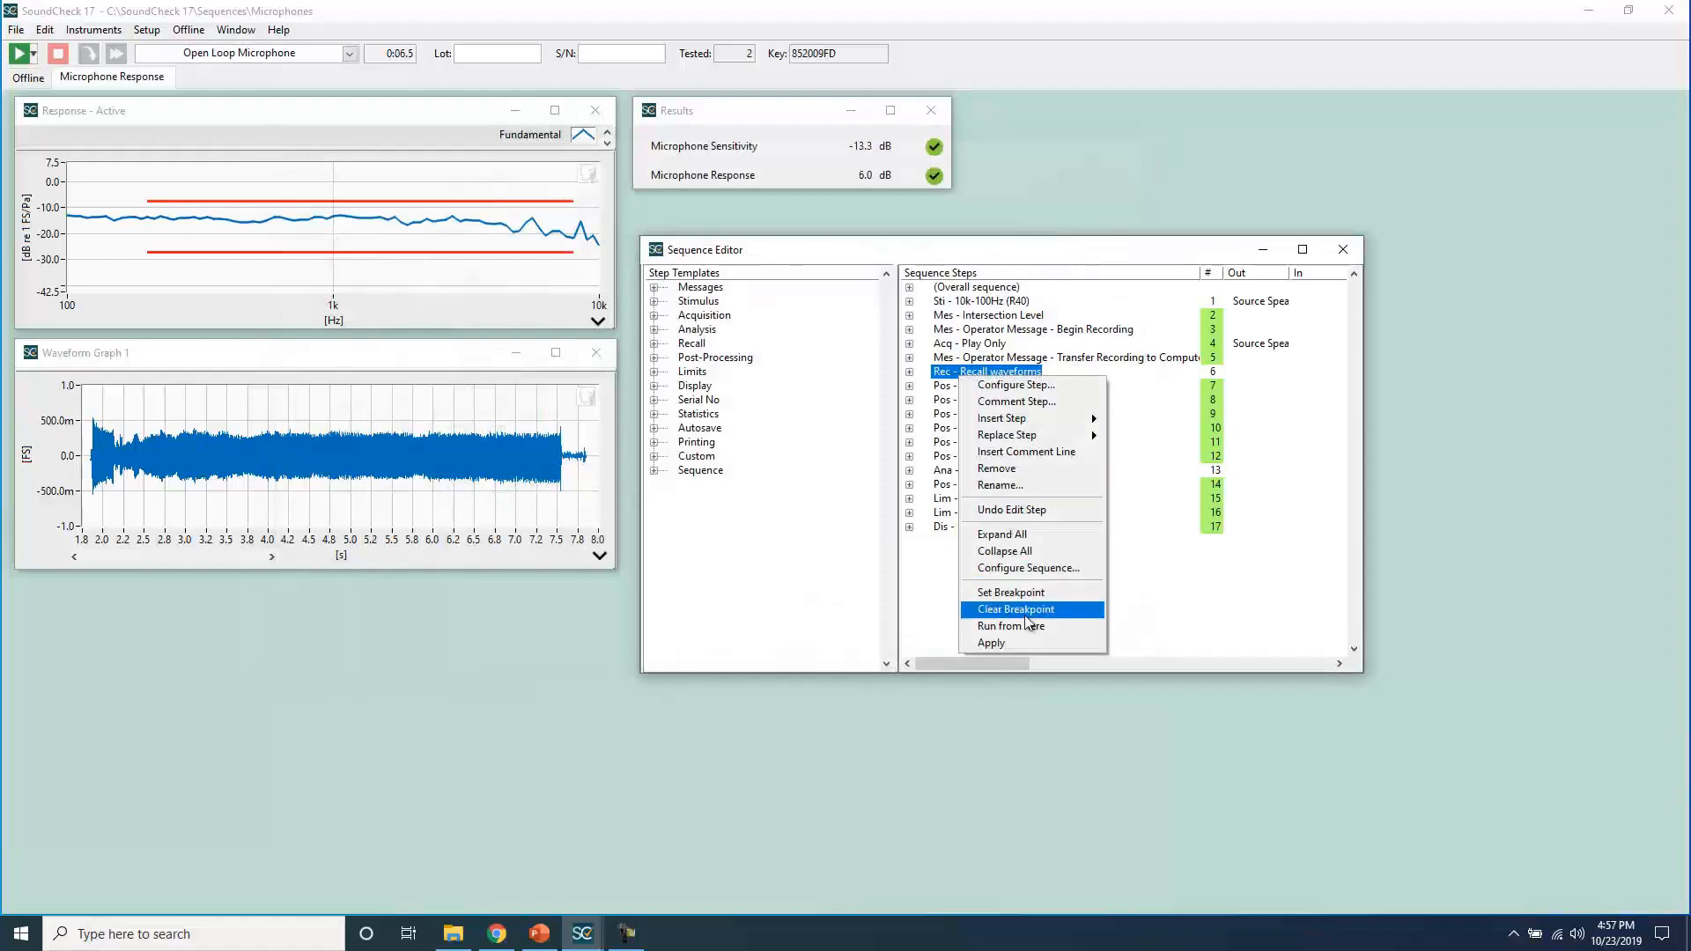
left_click(1028, 623)
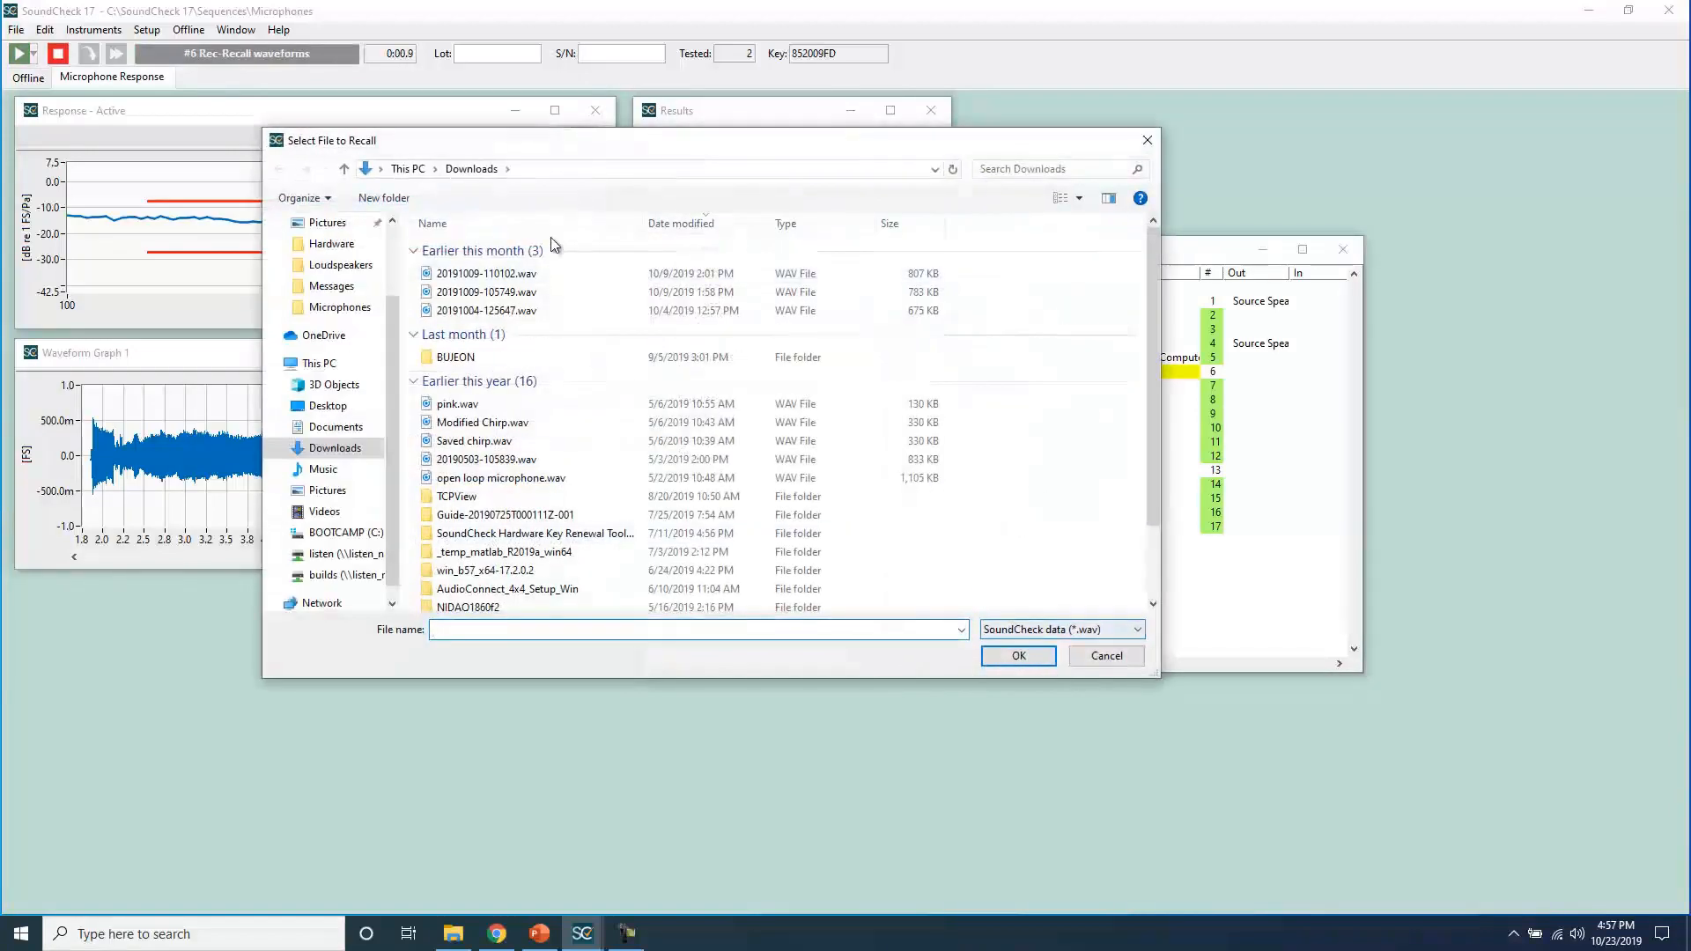
double_click(530, 287)
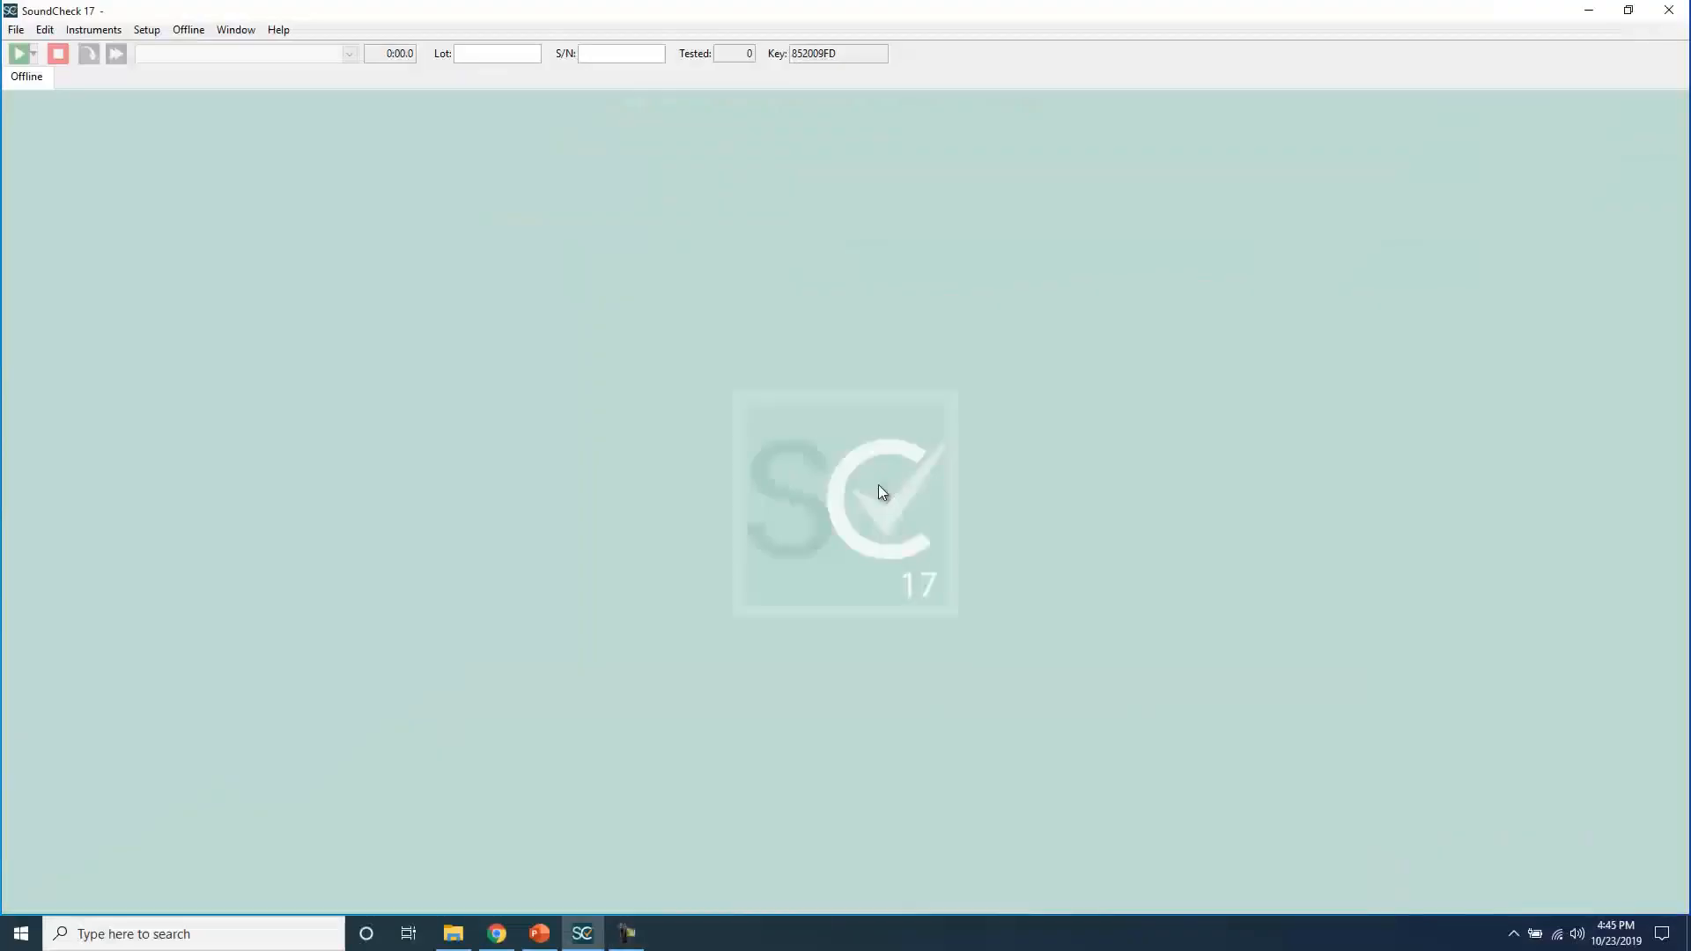
Open the Limits in Reference to Standard.sqc sequence and read the introduction of its PDF sequence note
left_click(16, 29)
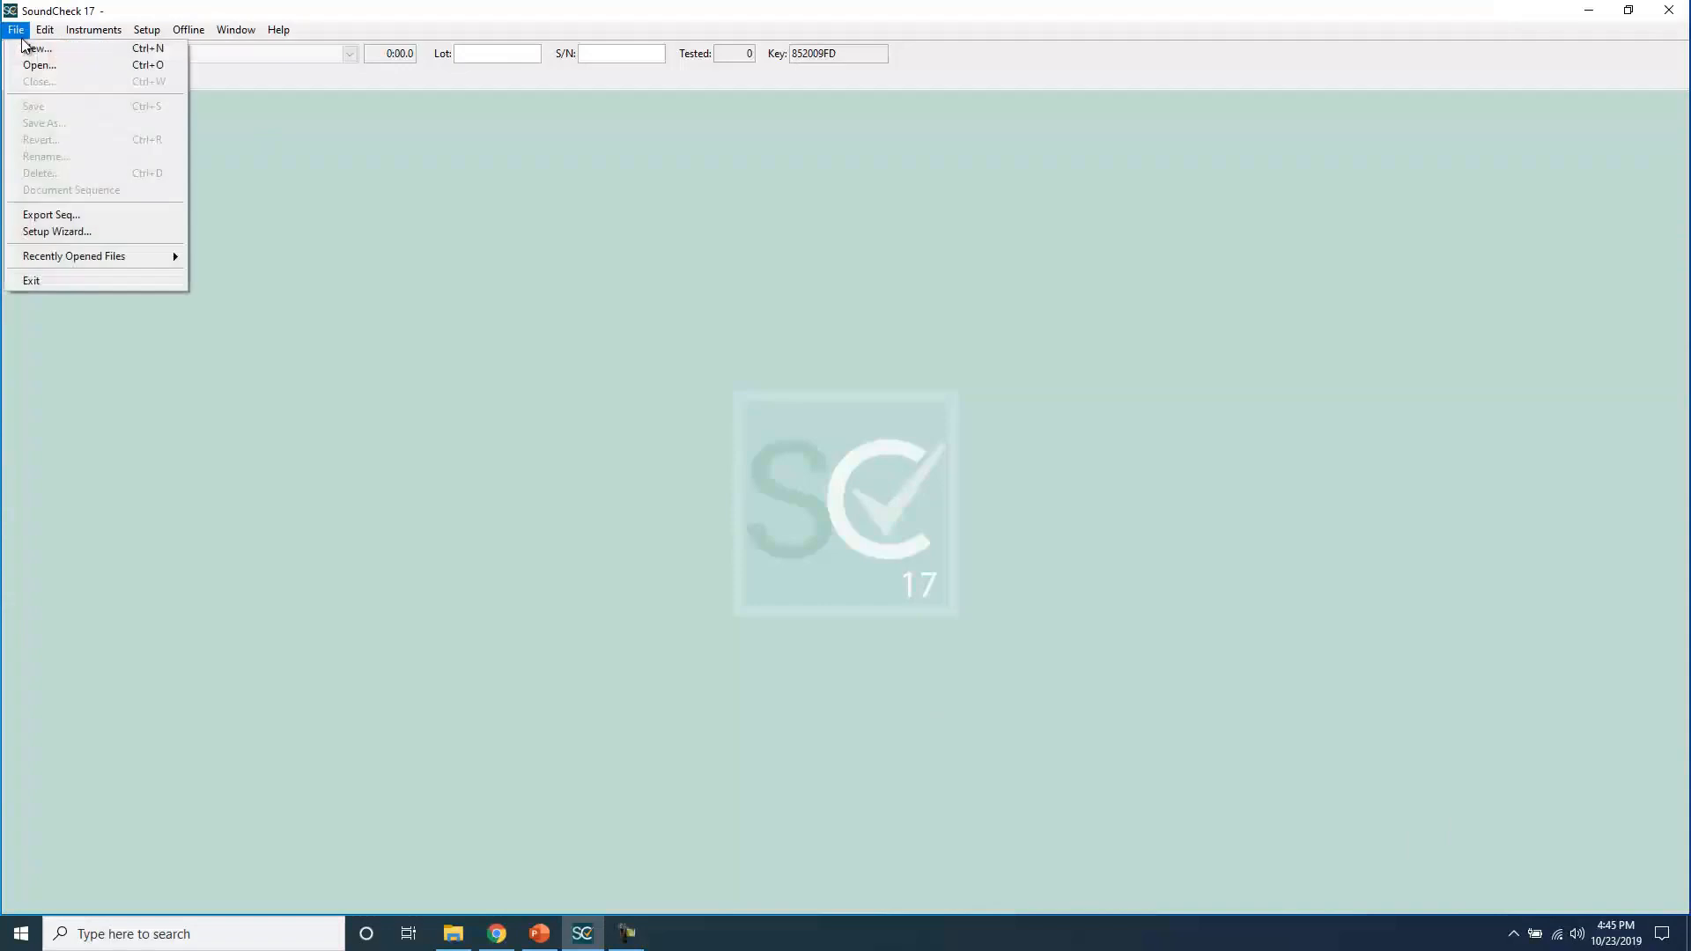
left_click(35, 60)
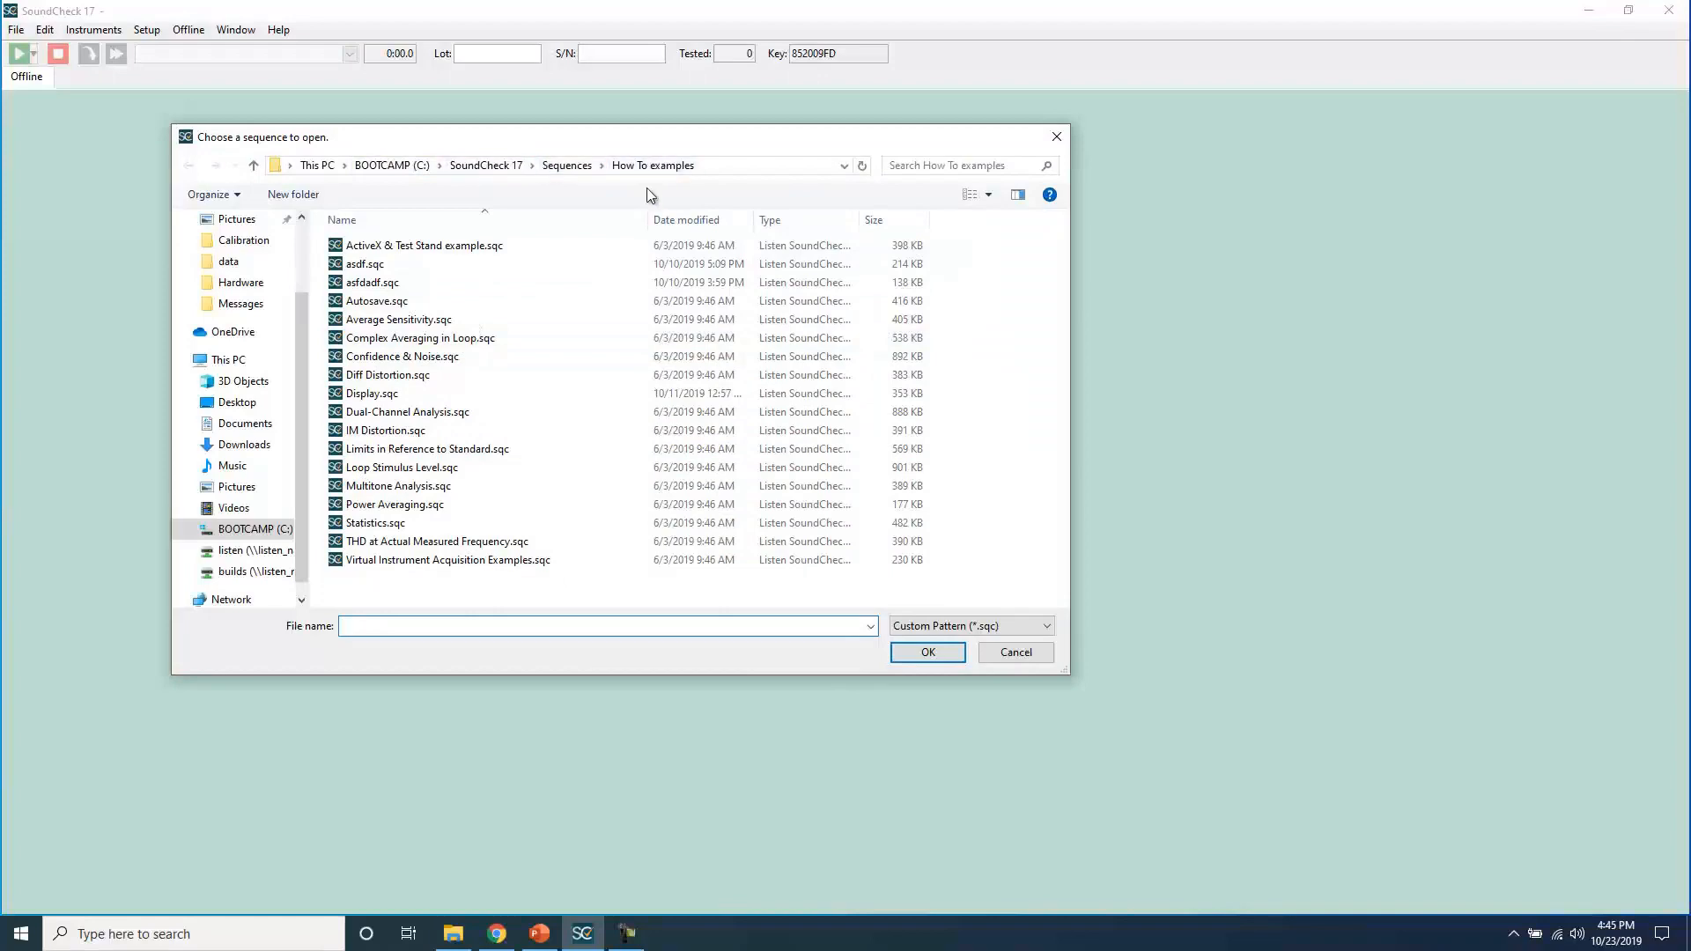
left_click(534, 449)
double_click(569, 449)
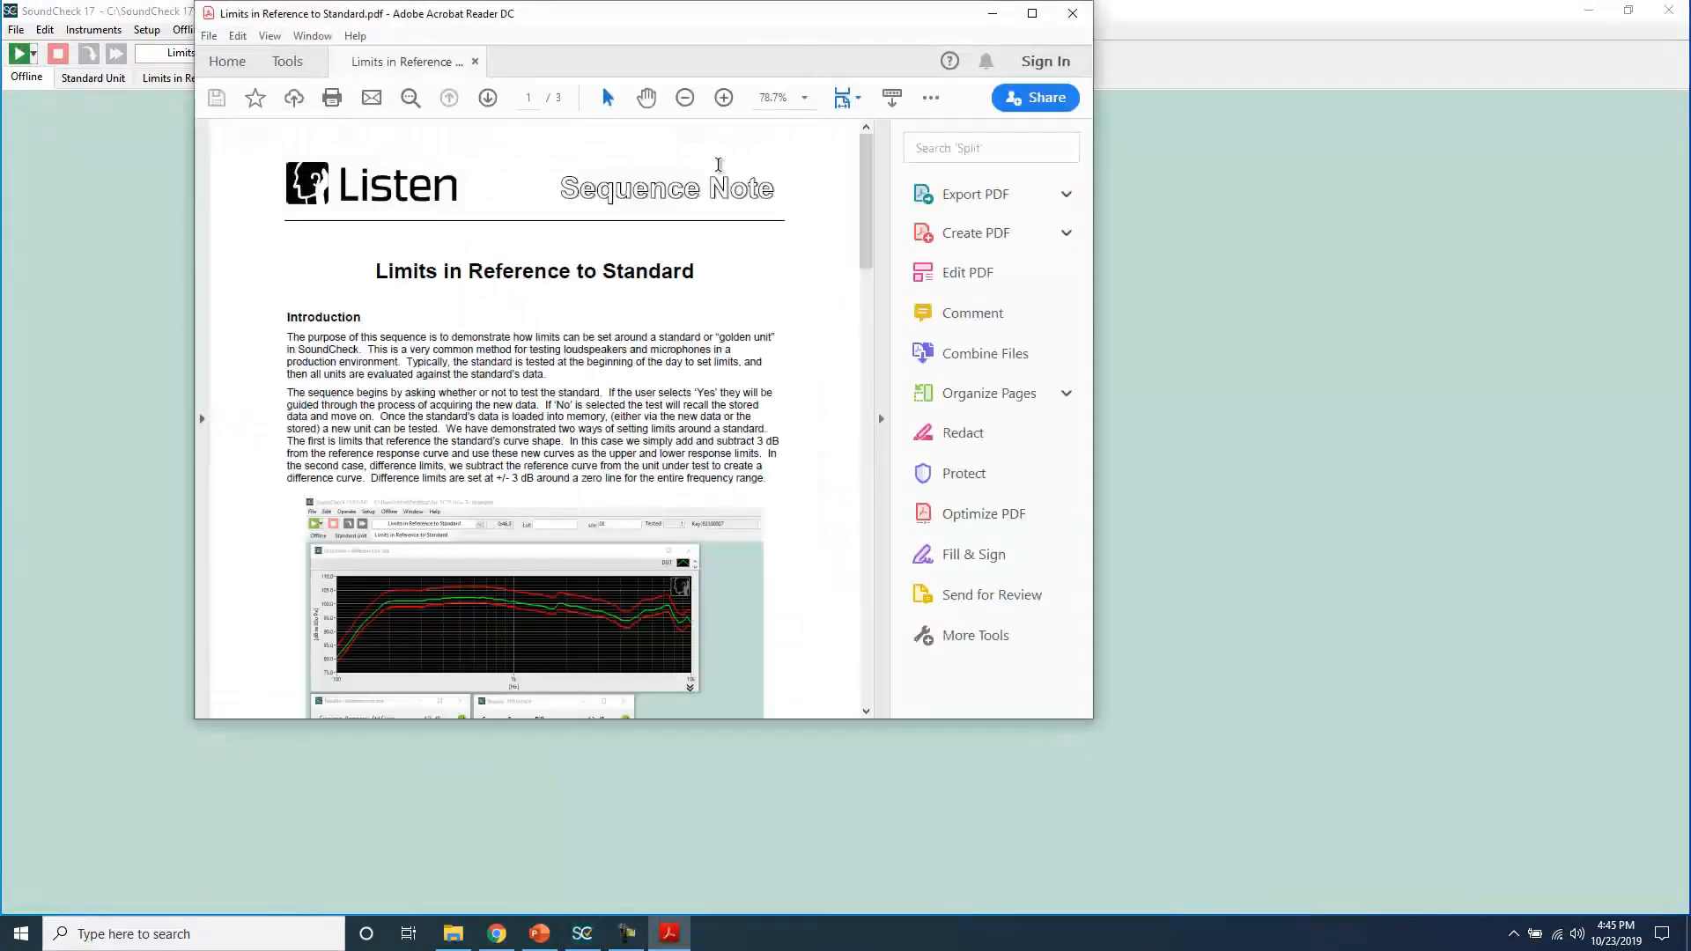
double_click(768, 22)
scroll(415, 405, "down", 4)
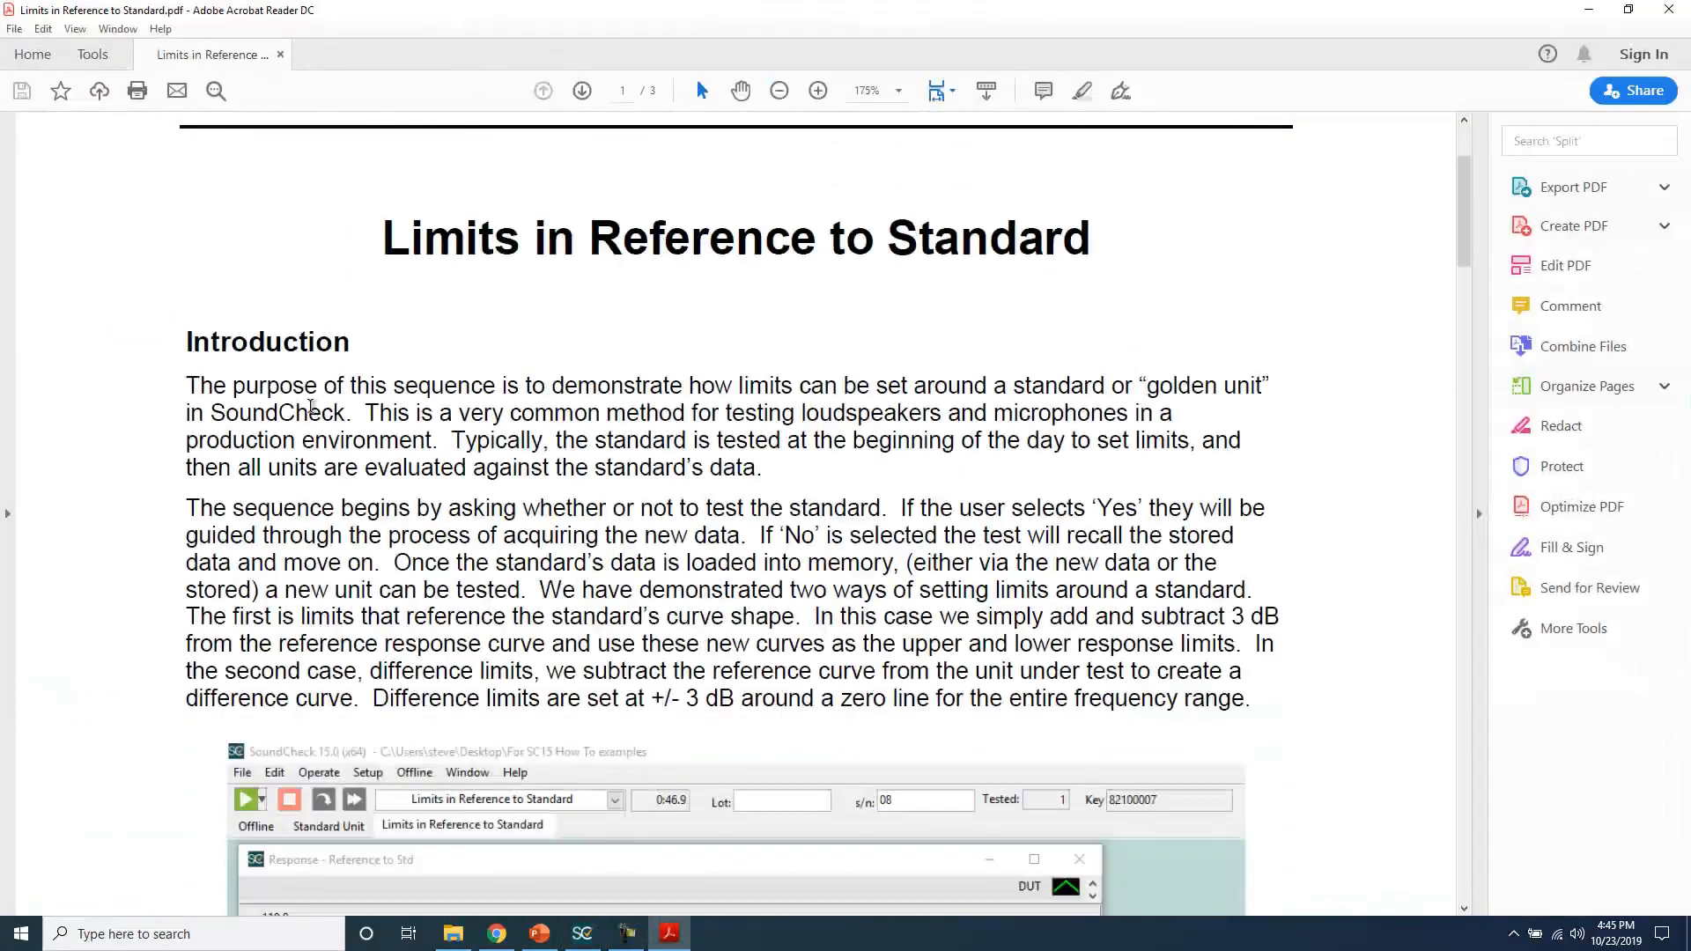
scroll(308, 413, "down", 2)
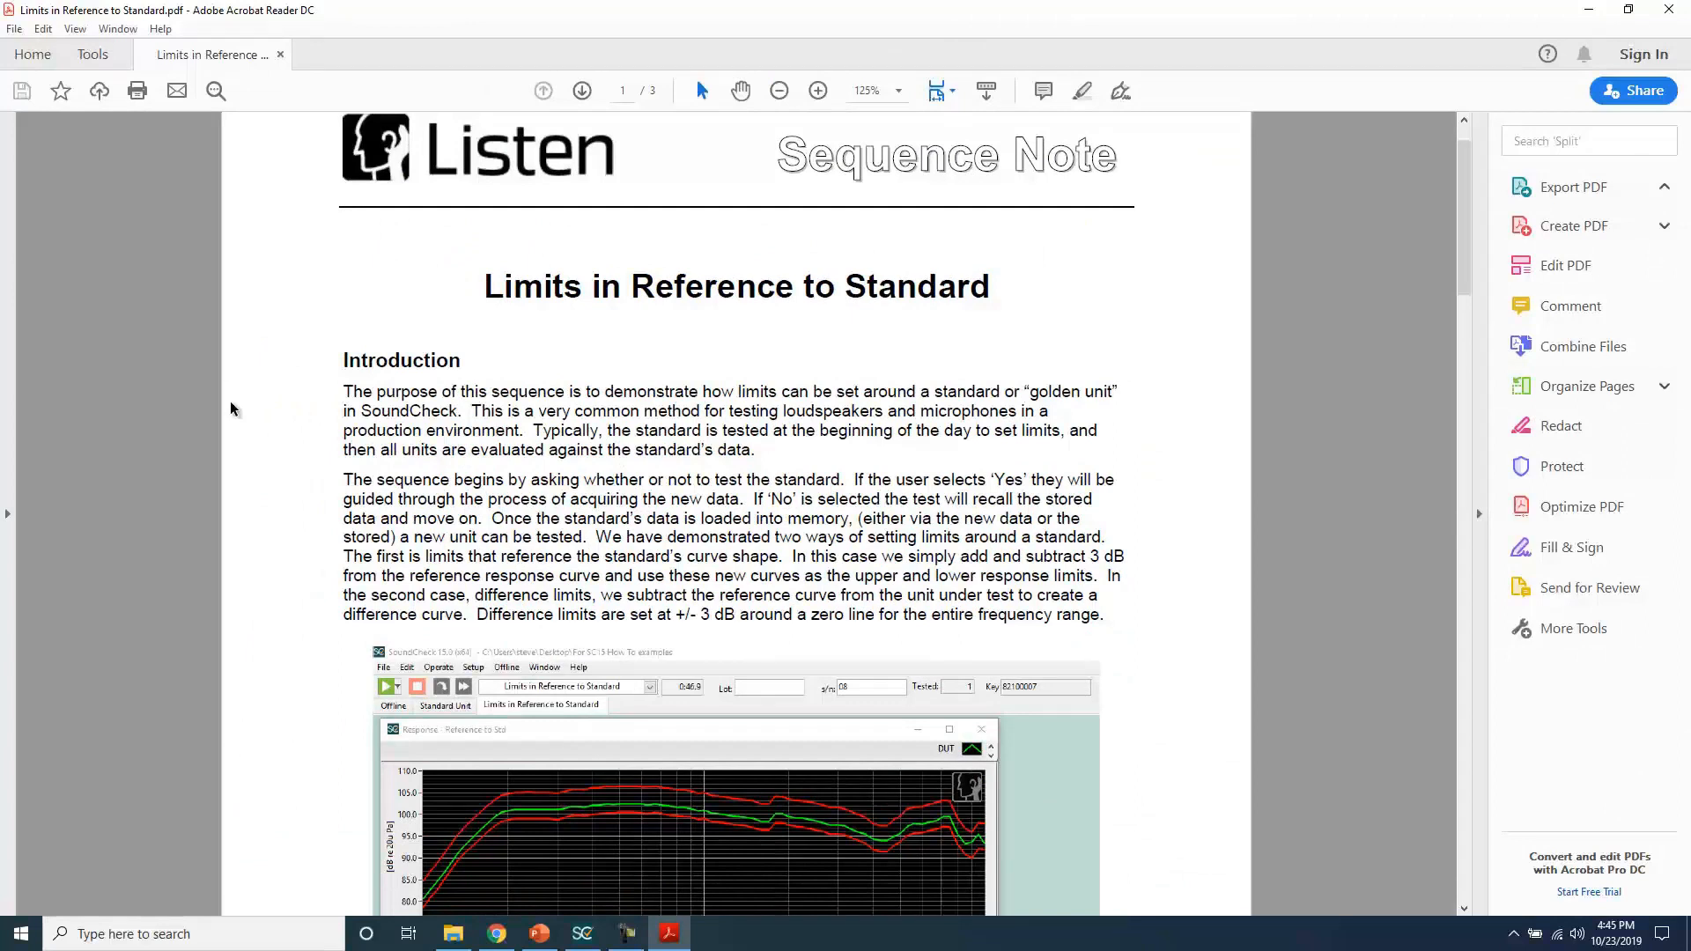
scroll(231, 404, "down", 1)
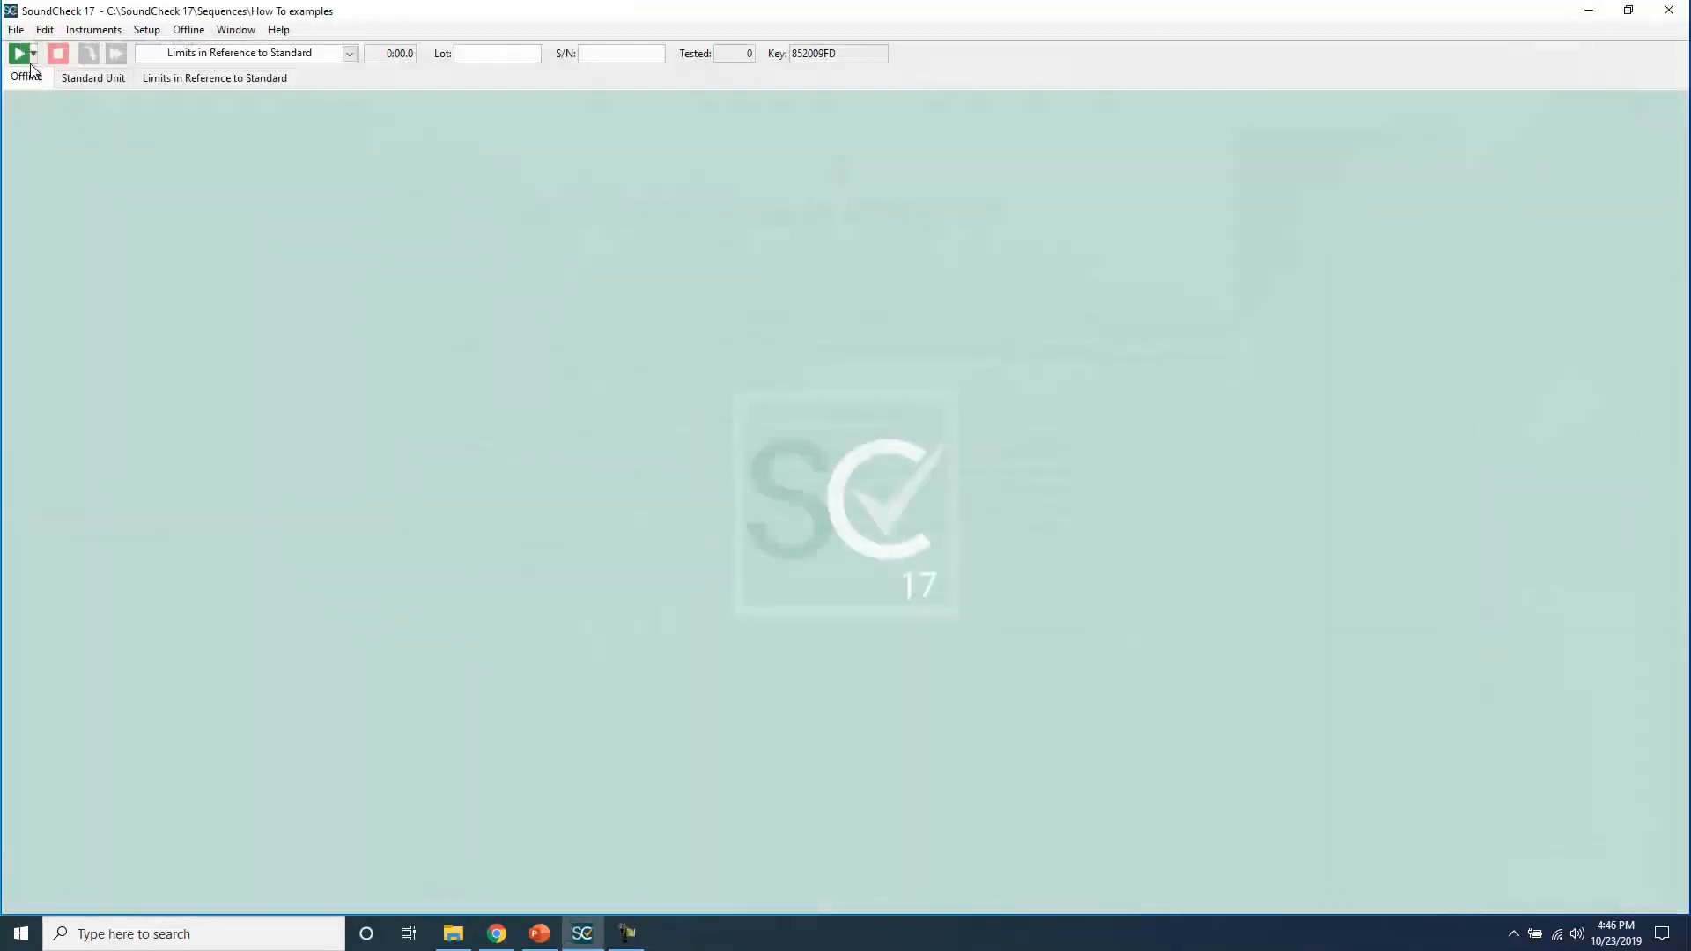
Run the sequence, choosing to measure the standard unit, test the device, and decline testing another unit
left_click(20, 54)
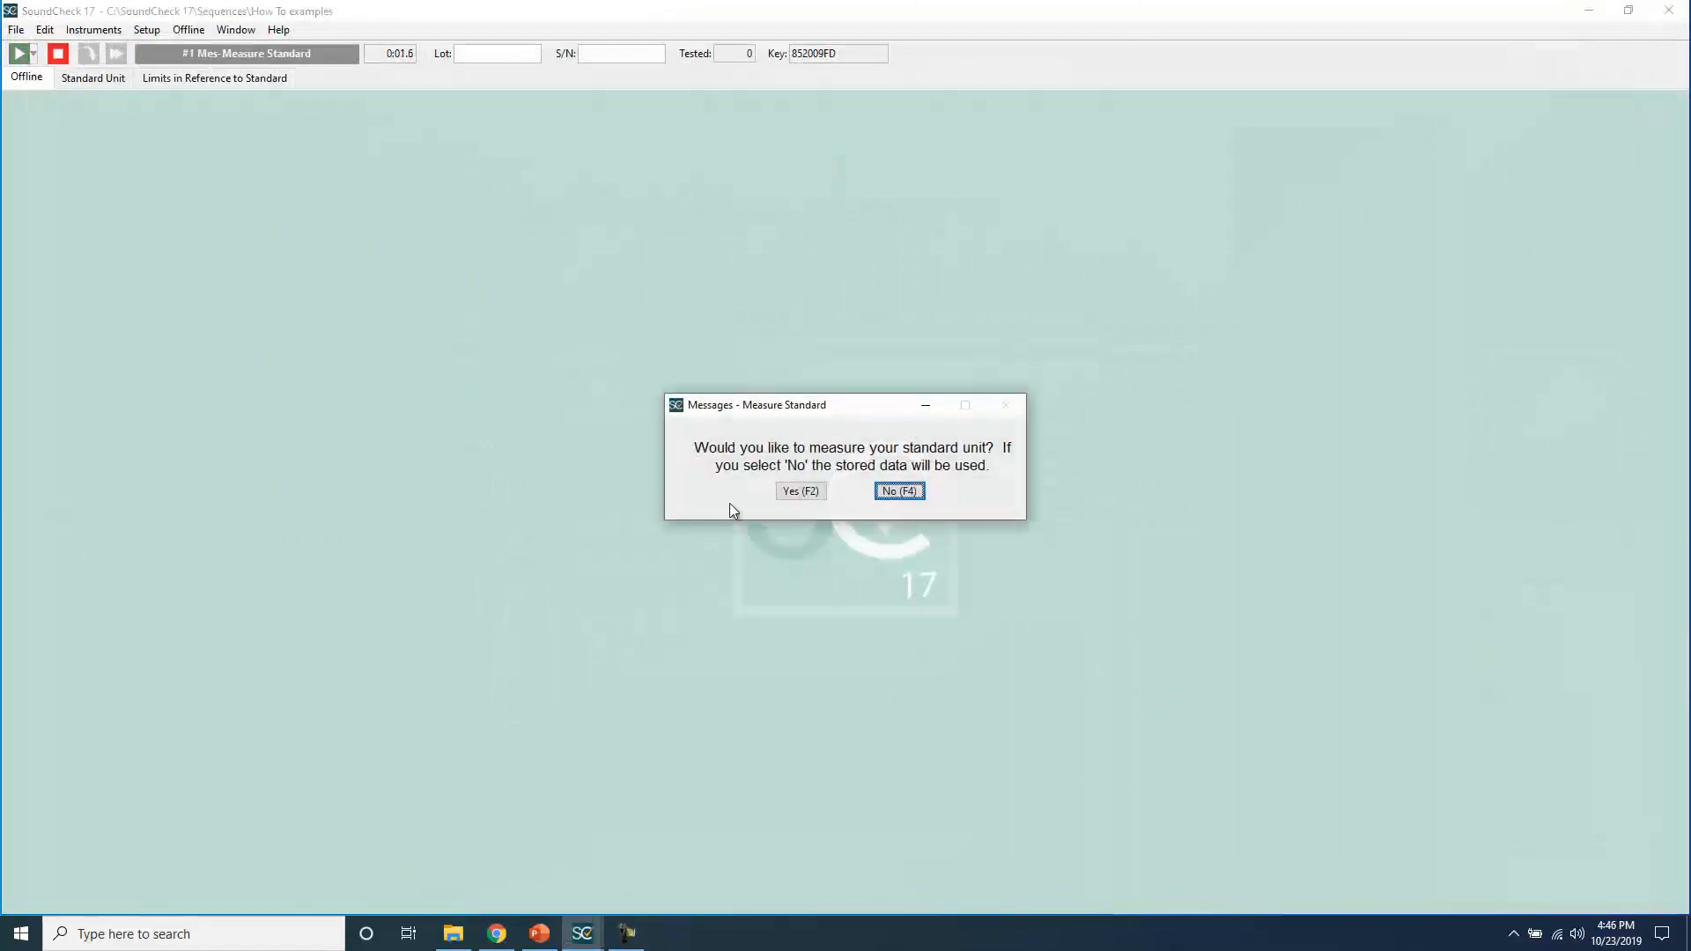
left_click(786, 493)
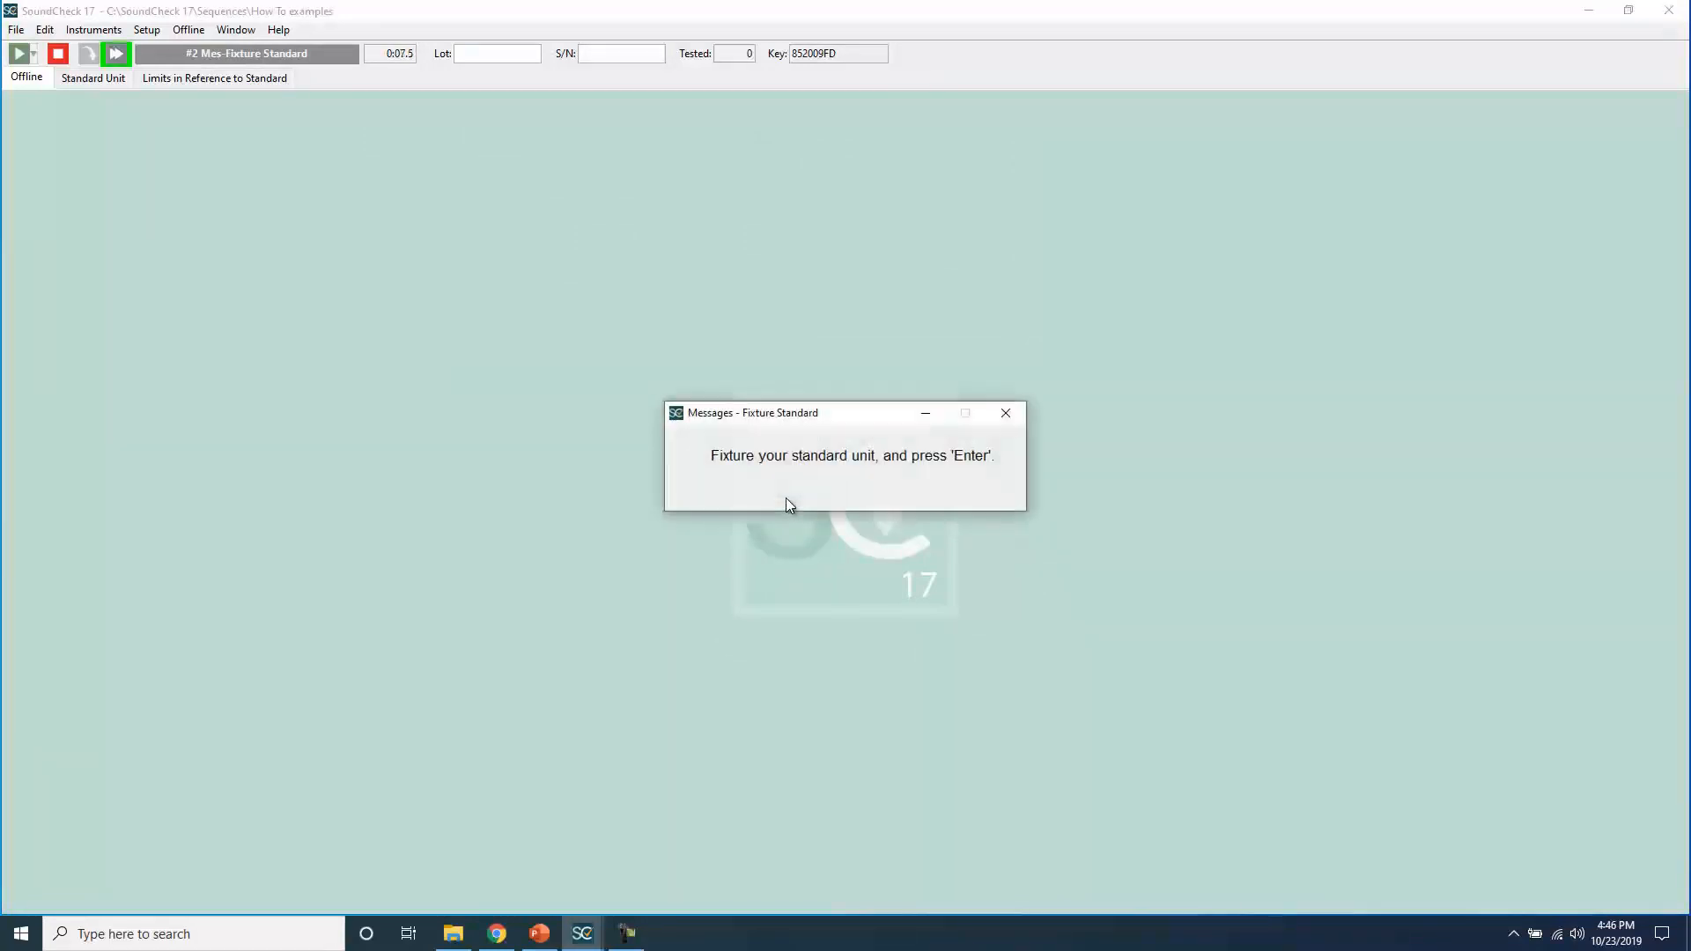
key("Return")
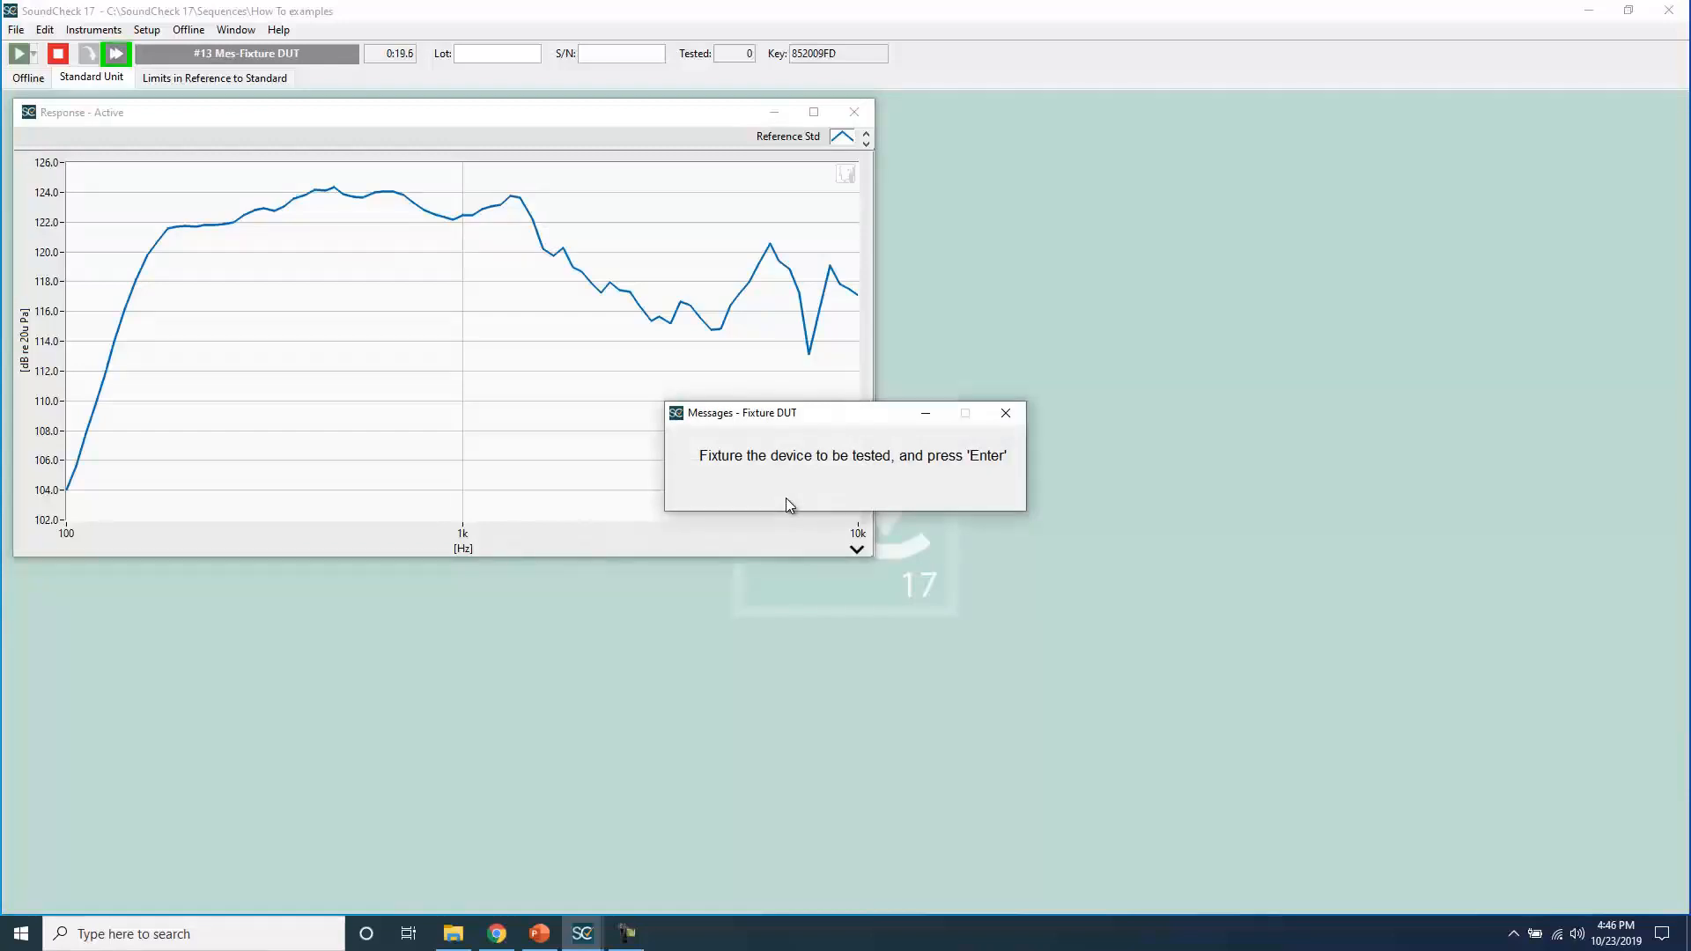
key("Return")
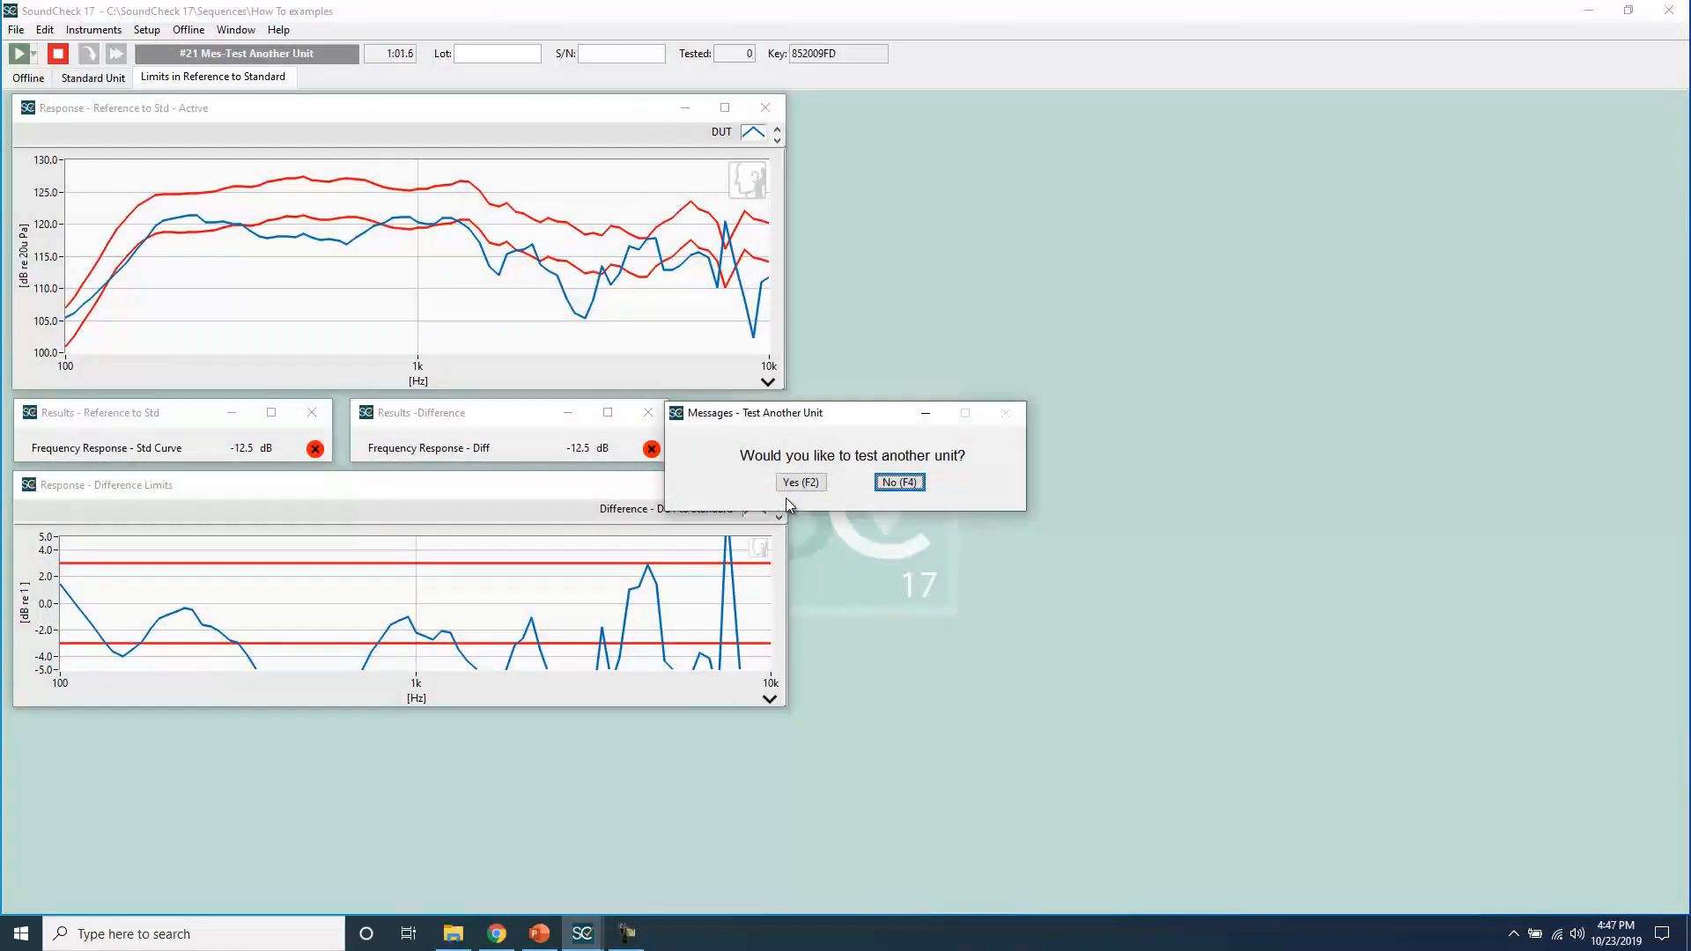
left_click(881, 487)
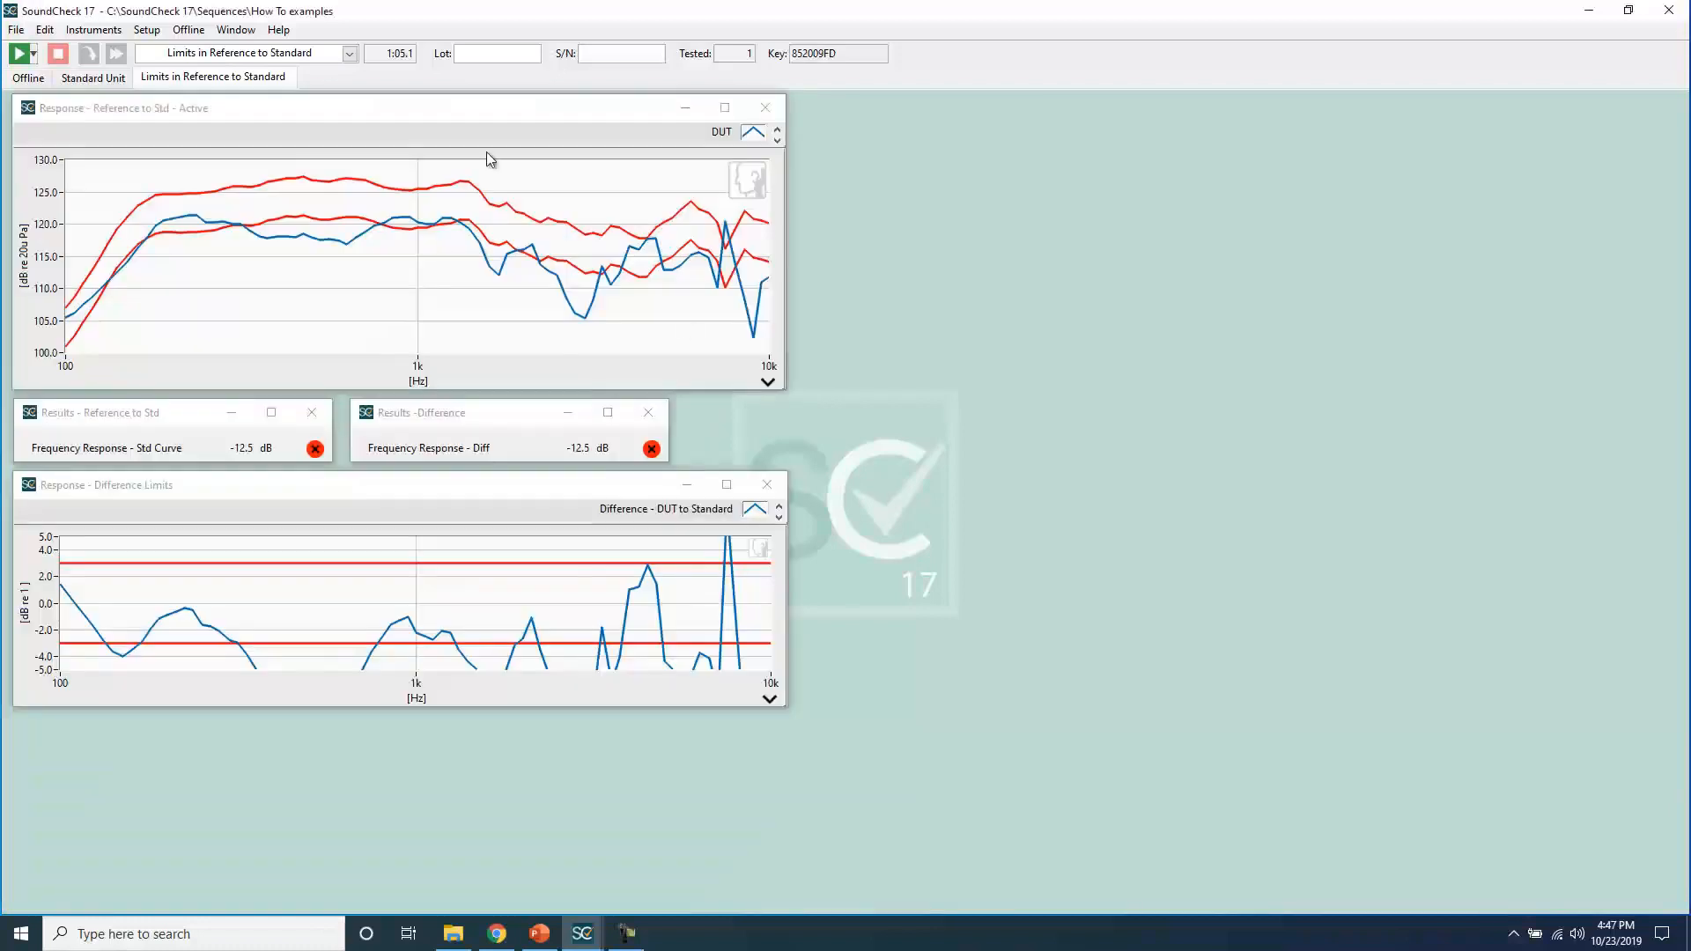
Open the Sequence Editor, locate the Save to Dat and Reference Standard steps, and place the editor clear of the graphs
left_click(146, 29)
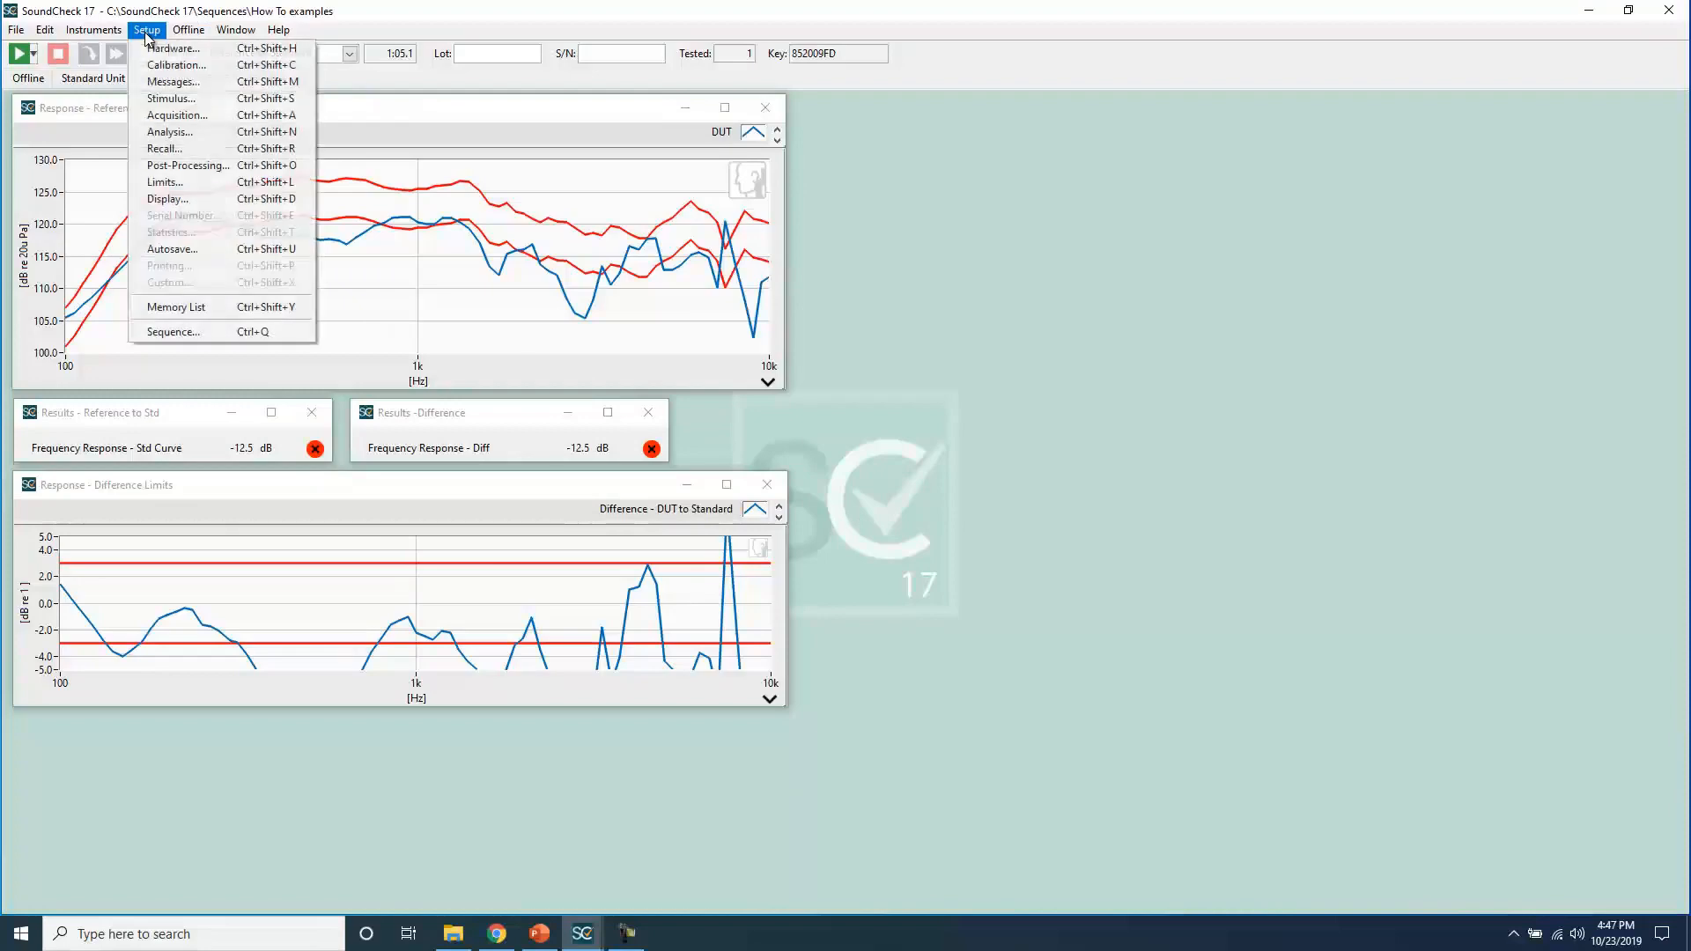
left_click(198, 333)
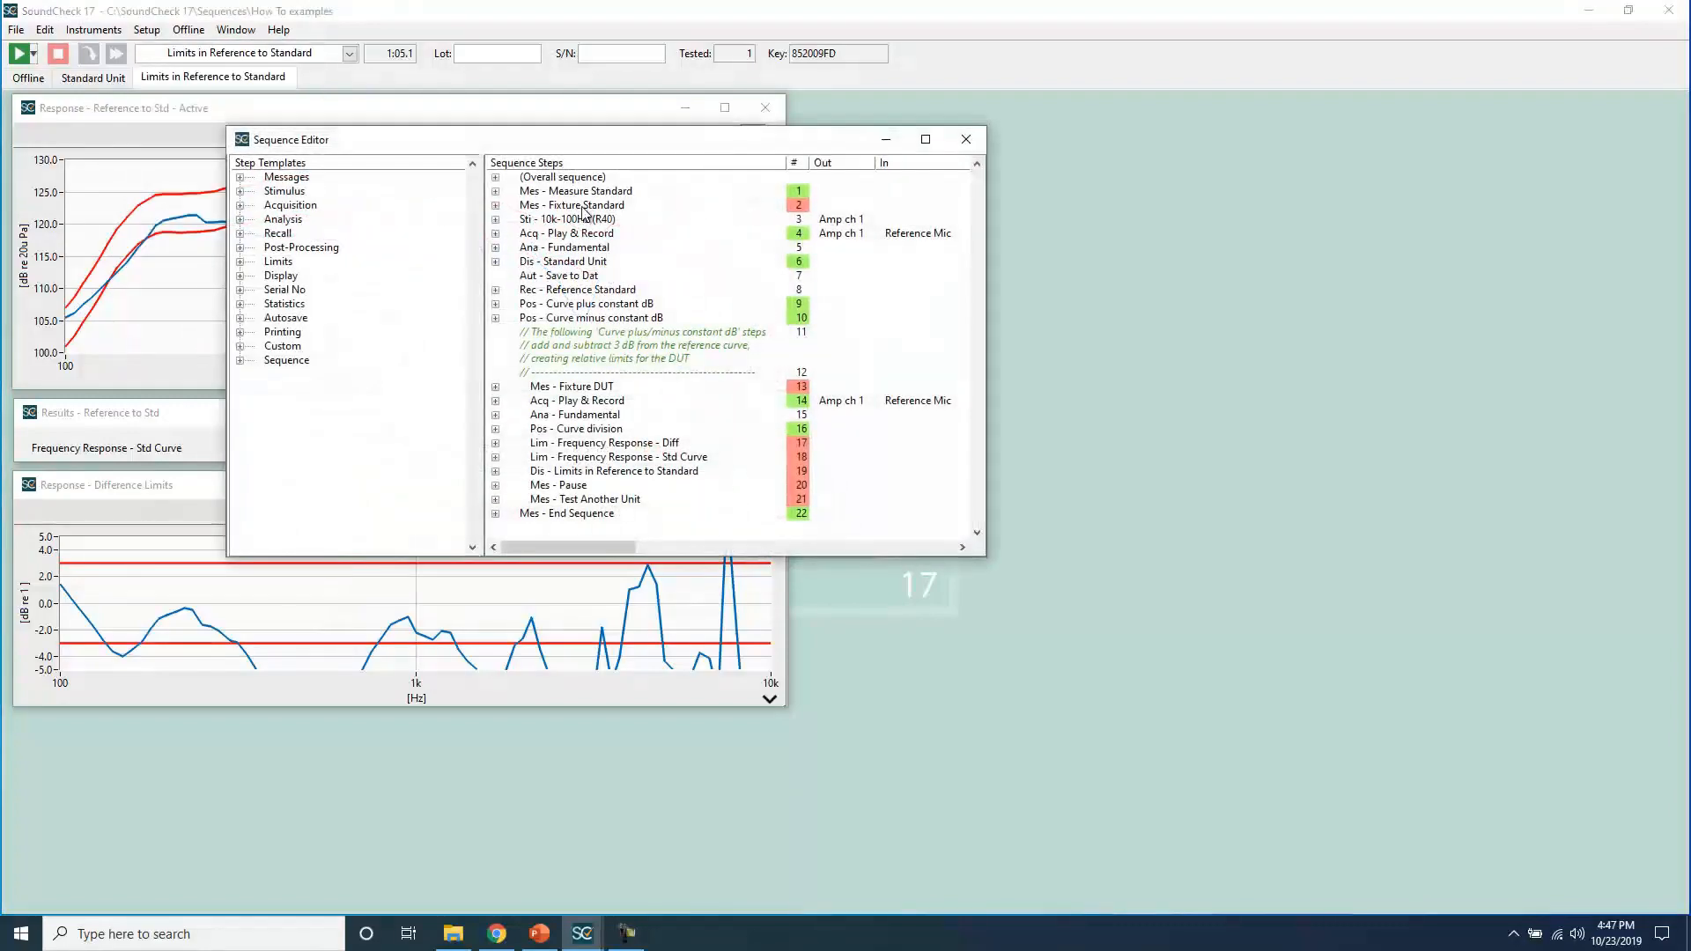
left_click(587, 278)
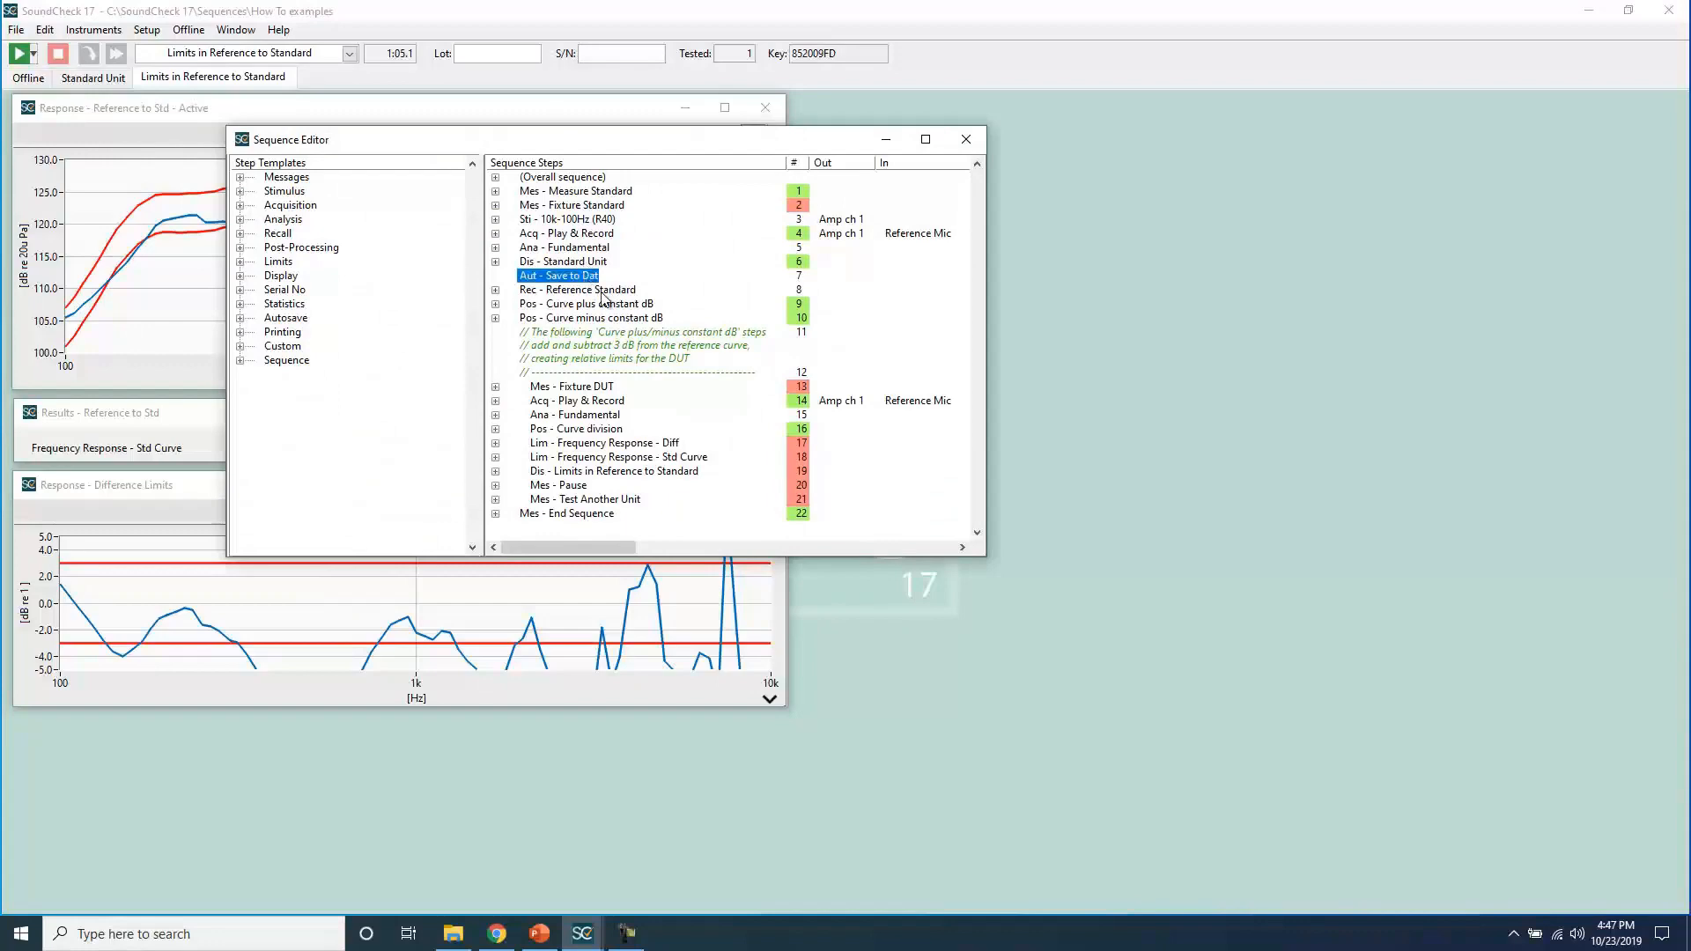
left_click(601, 292)
left_click_drag(594, 150, 1175, 128)
mouse_move(1568, 542)
left_mouse_down()
mouse_move(1592, 573)
mouse_move(1621, 563)
mouse_move(1581, 548)
left_mouse_up()
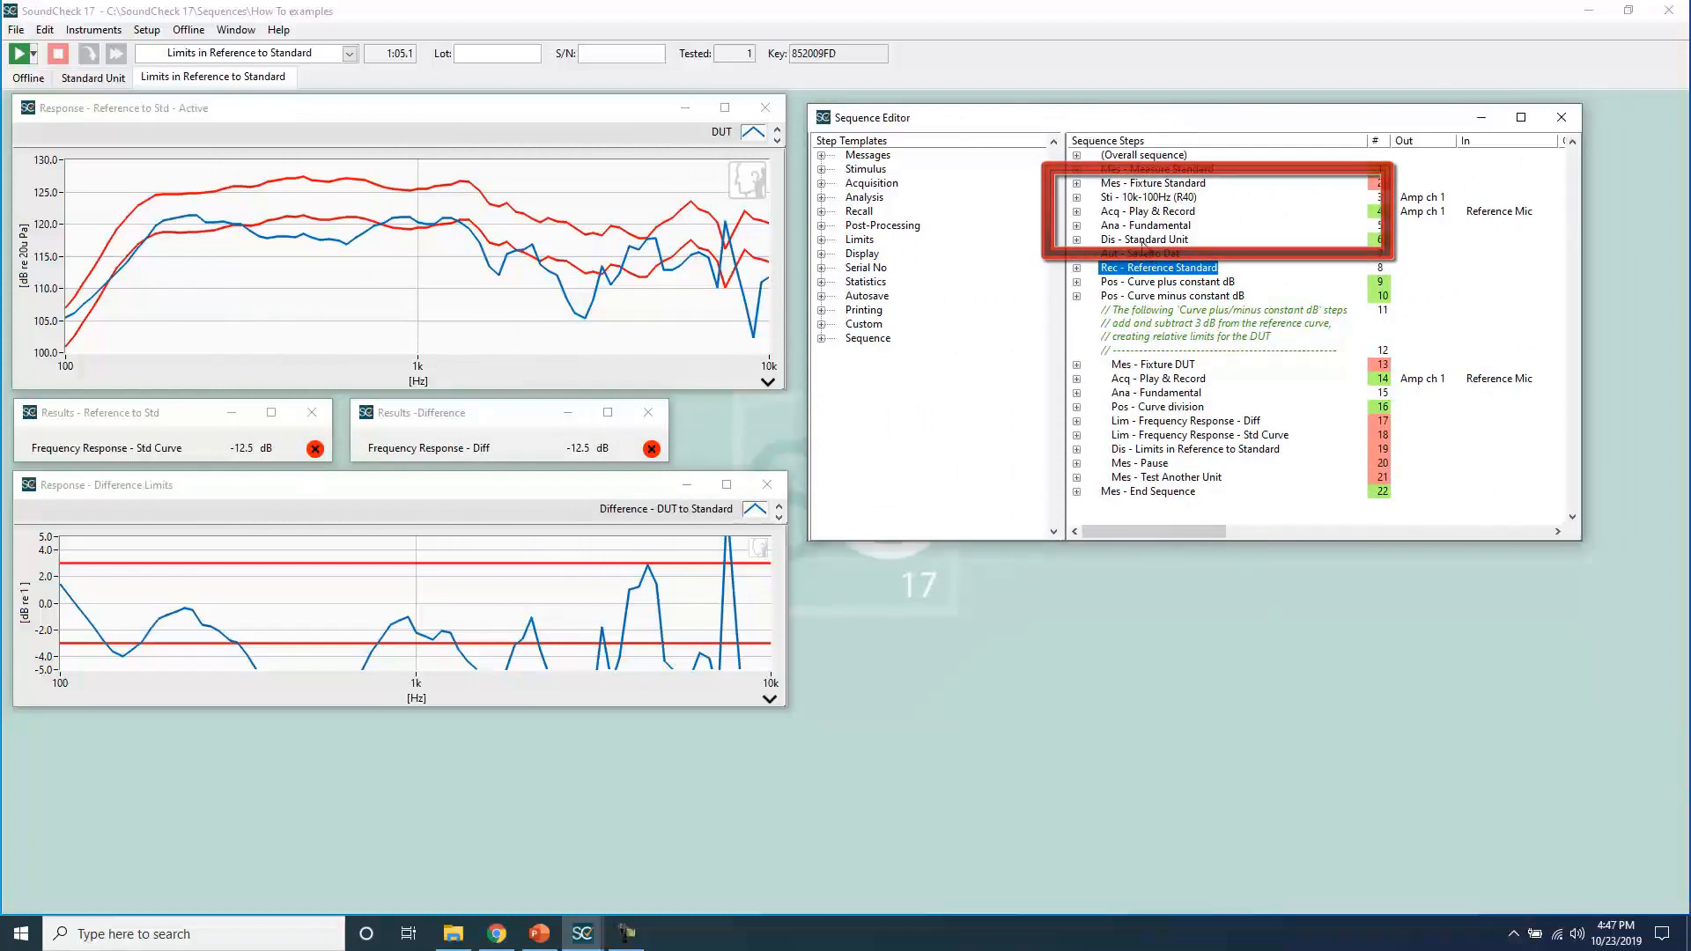
Review the settings of the Save to Dat autosave step and the Reference Standard recall step
double_click(1145, 255)
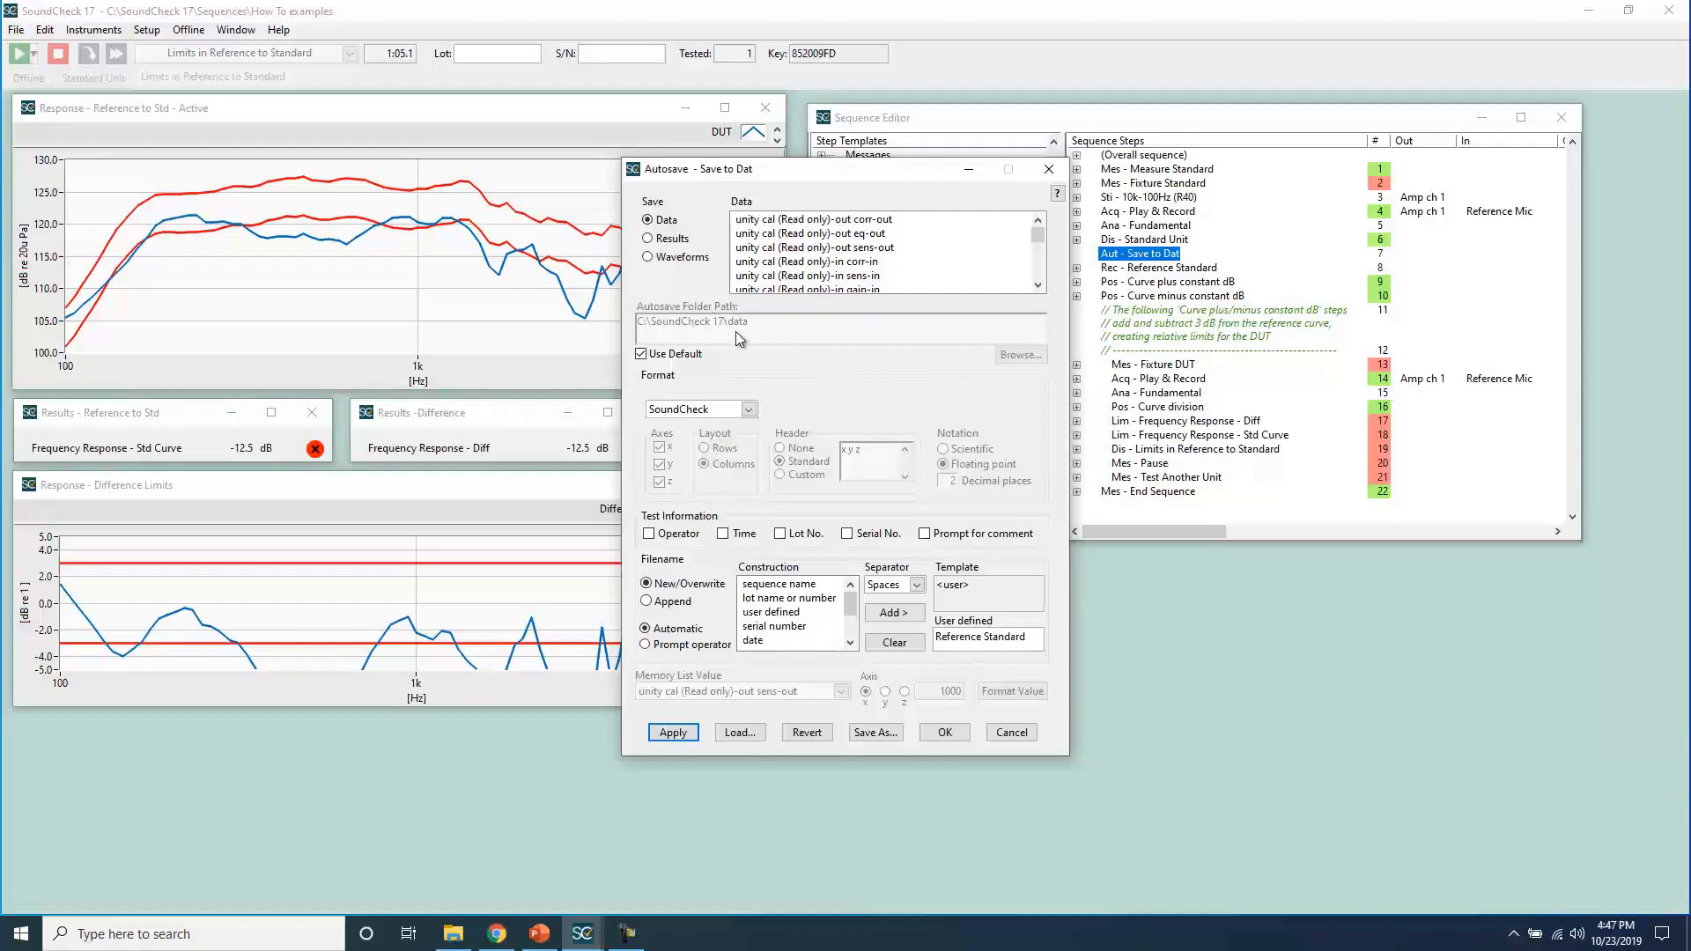
left_click(946, 732)
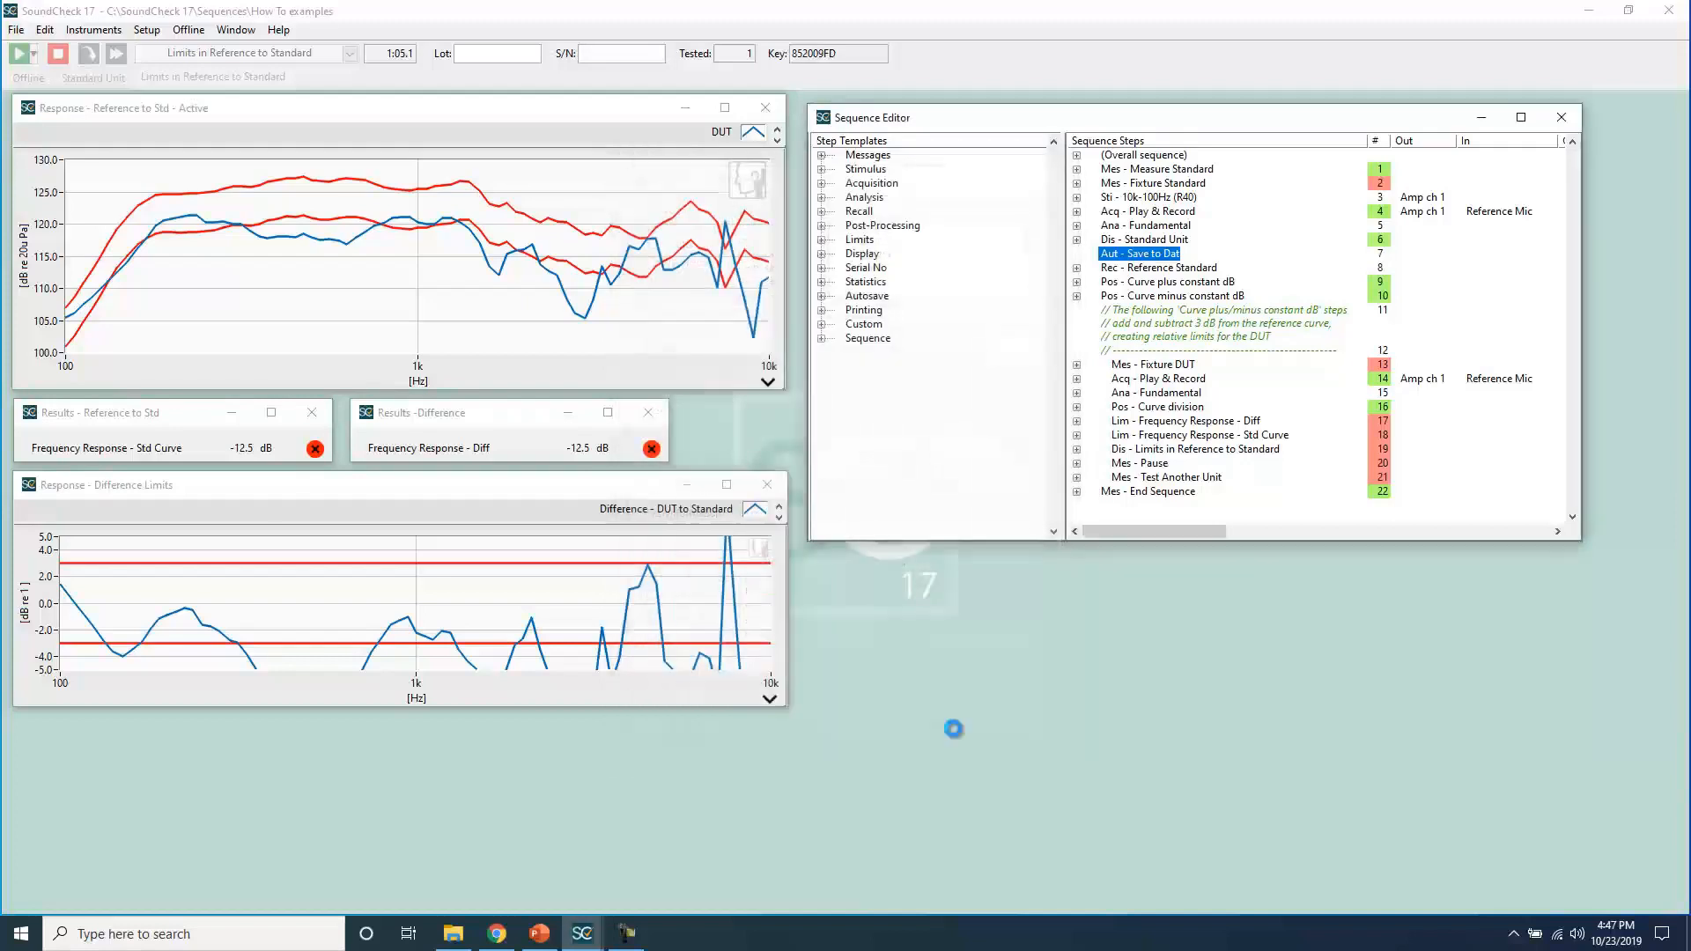
left_click(1154, 270)
double_click(1153, 269)
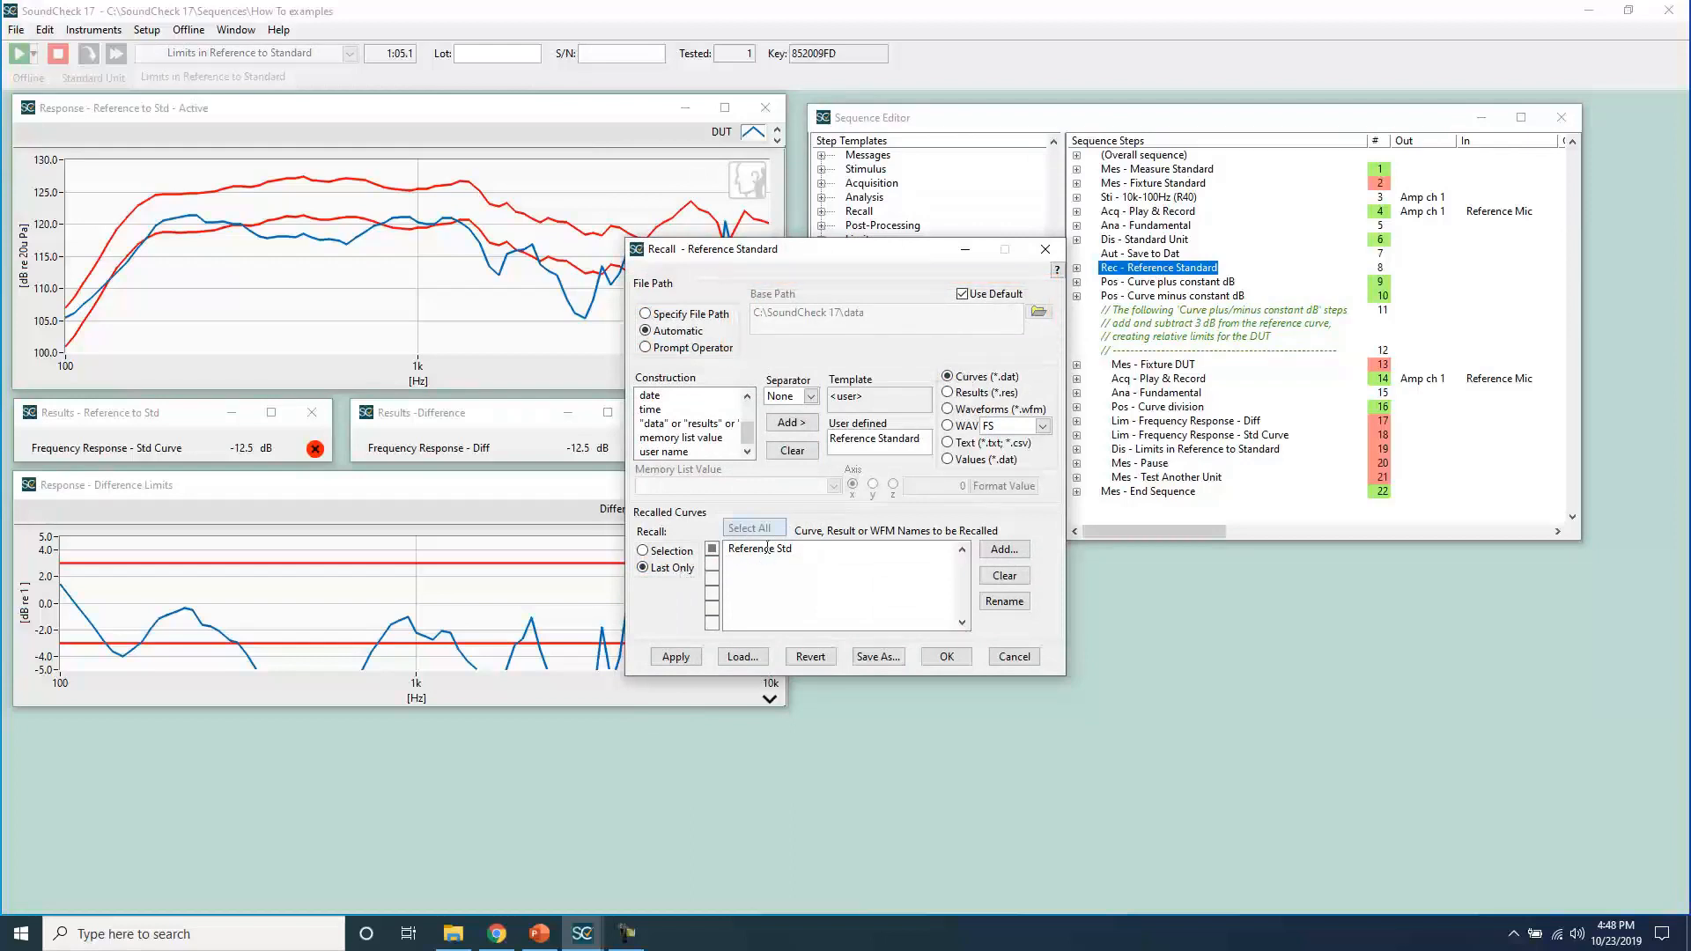
left_click(949, 661)
left_click(947, 657)
Add the date to the Save to Dat step's filename template, with the separator set to None
double_click(1145, 254)
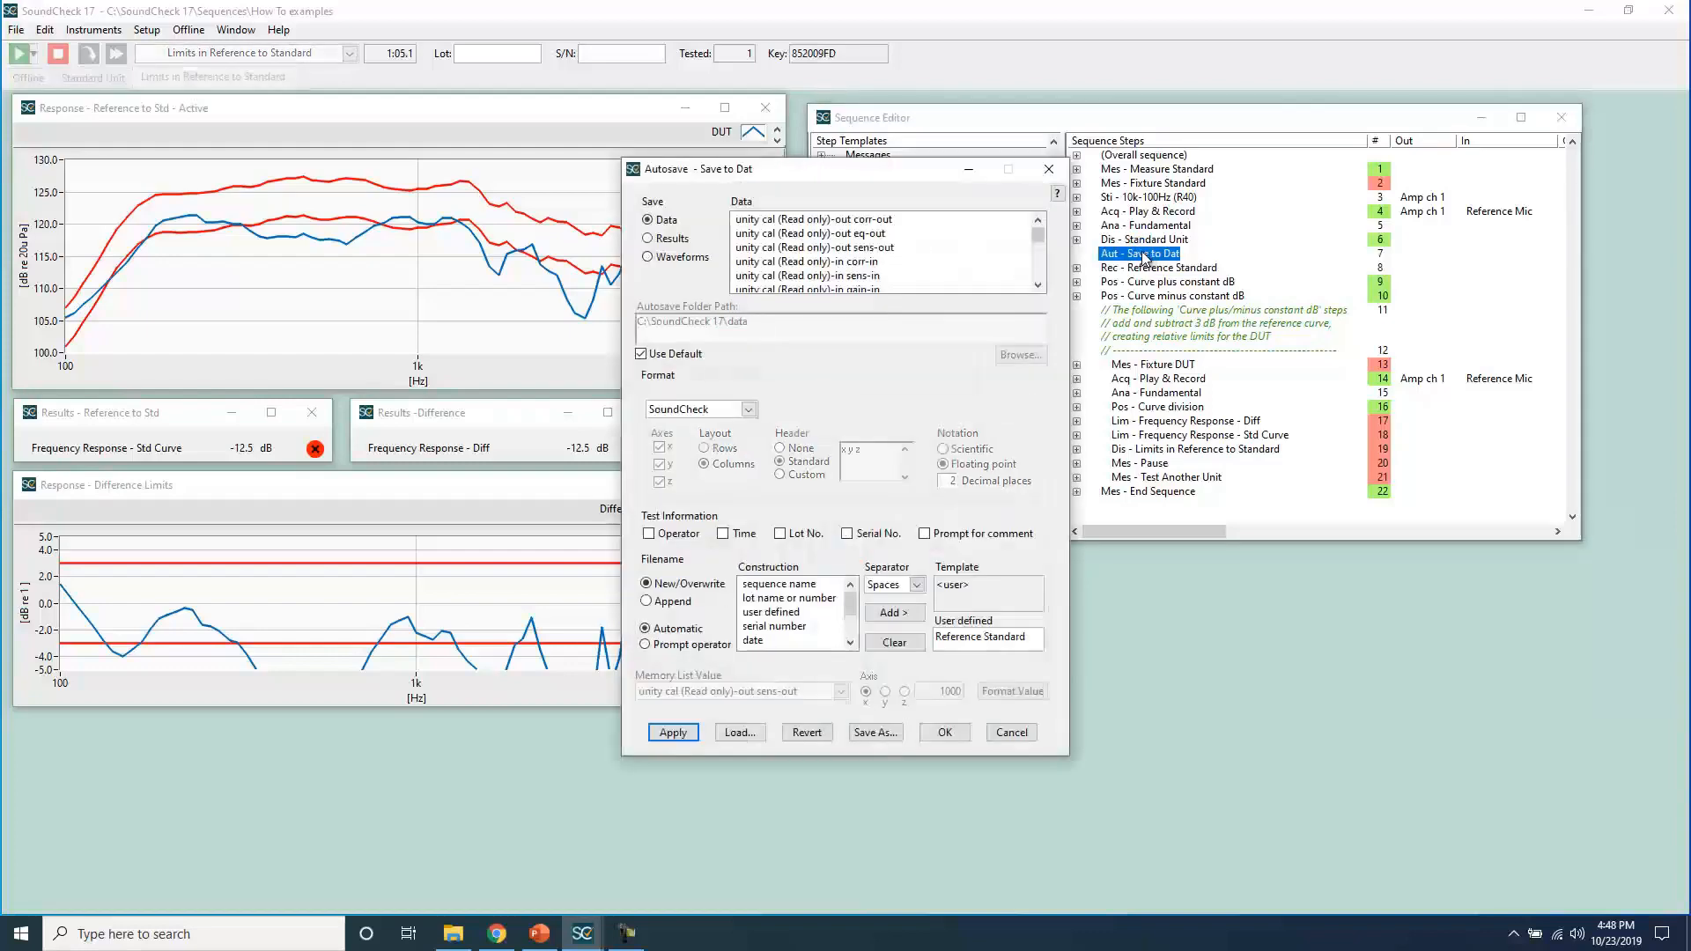
left_click(775, 640)
left_click(916, 584)
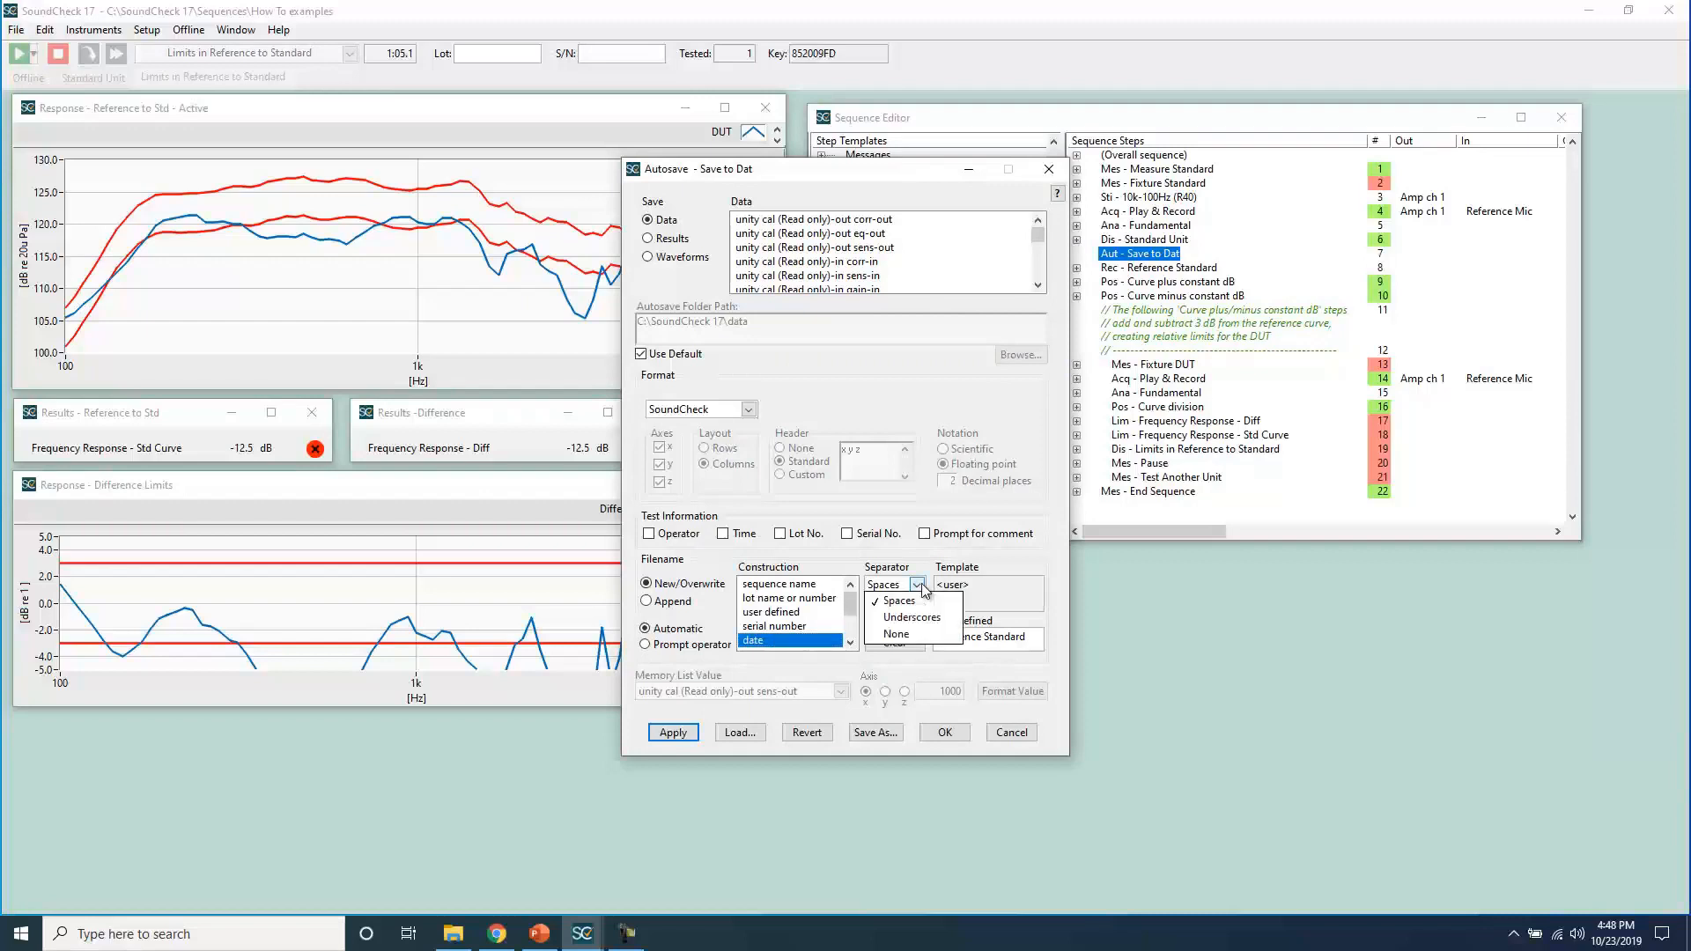
left_click(925, 639)
left_click(891, 615)
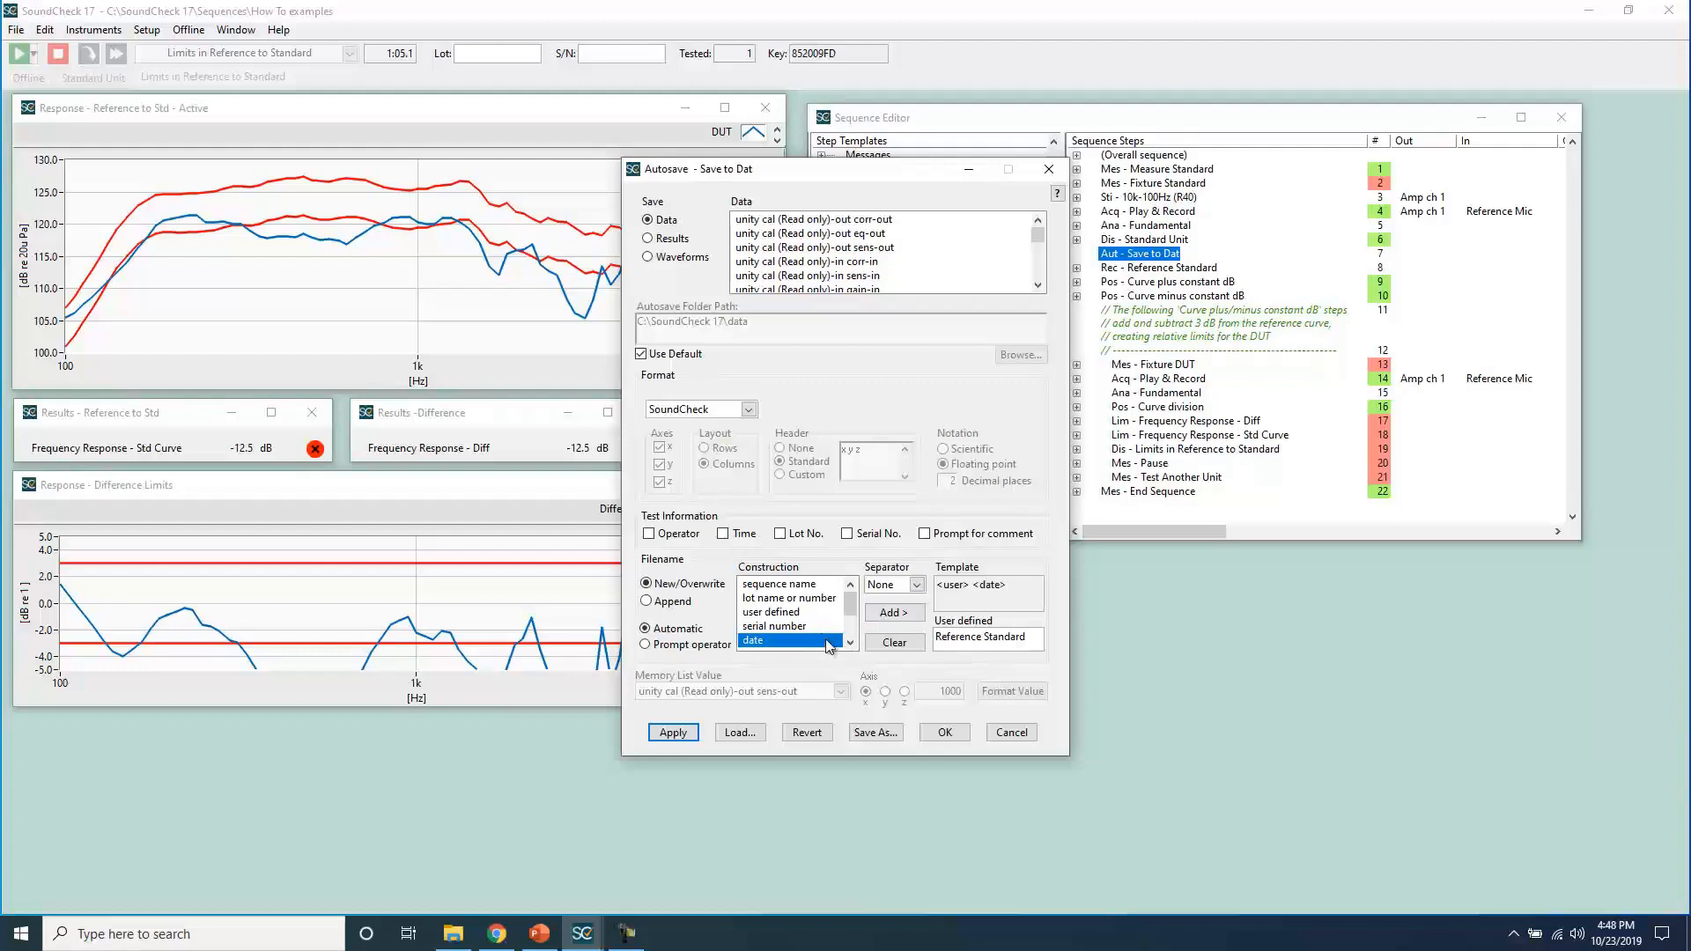
left_click(939, 734)
Check the SoundCheck 17 data folder in File Explorer for Reference Standard10-23-2019.dat and close the window
left_click(454, 935)
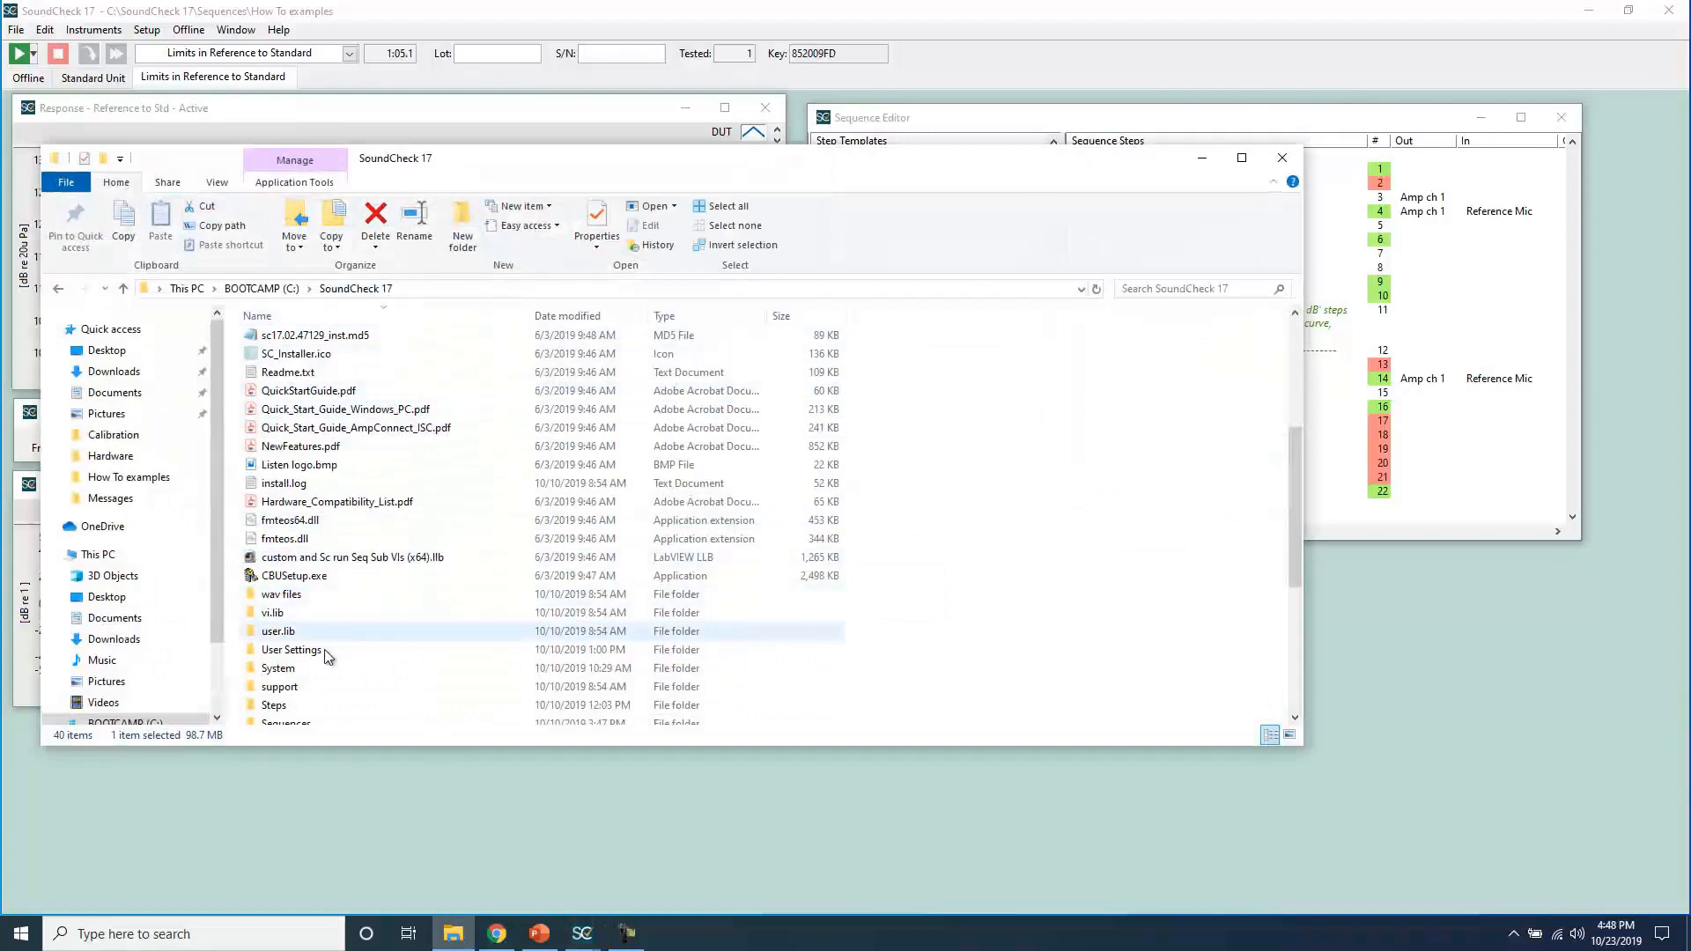
scroll(325, 650, "down", 3)
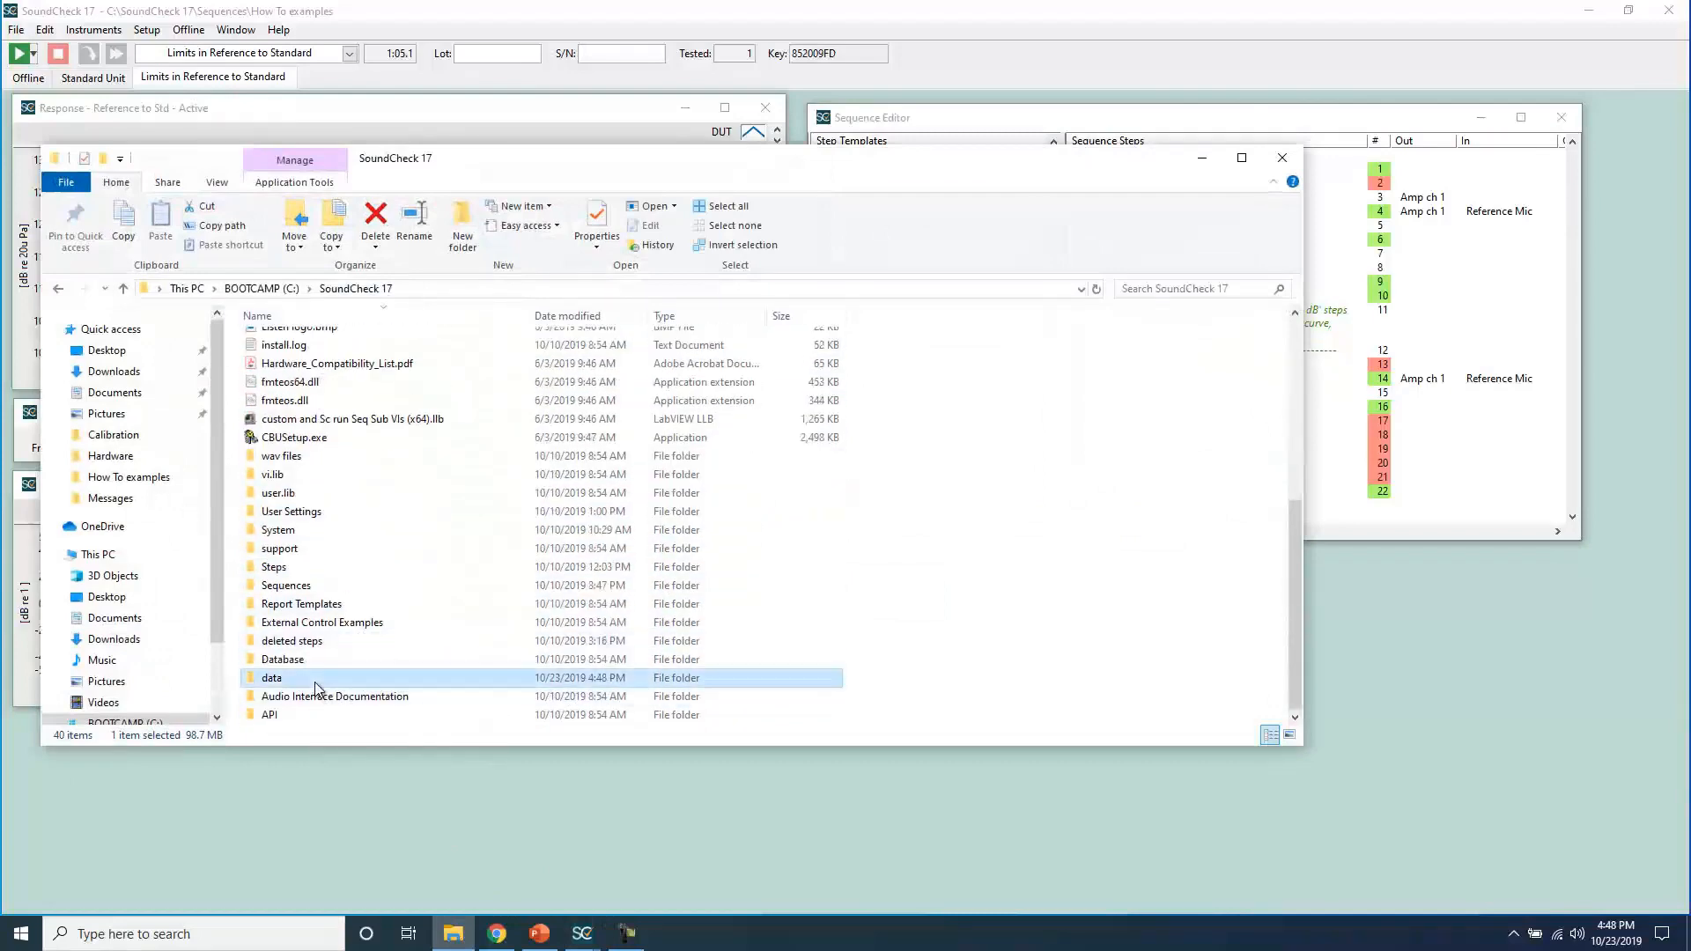
double_click(290, 678)
left_click(393, 344)
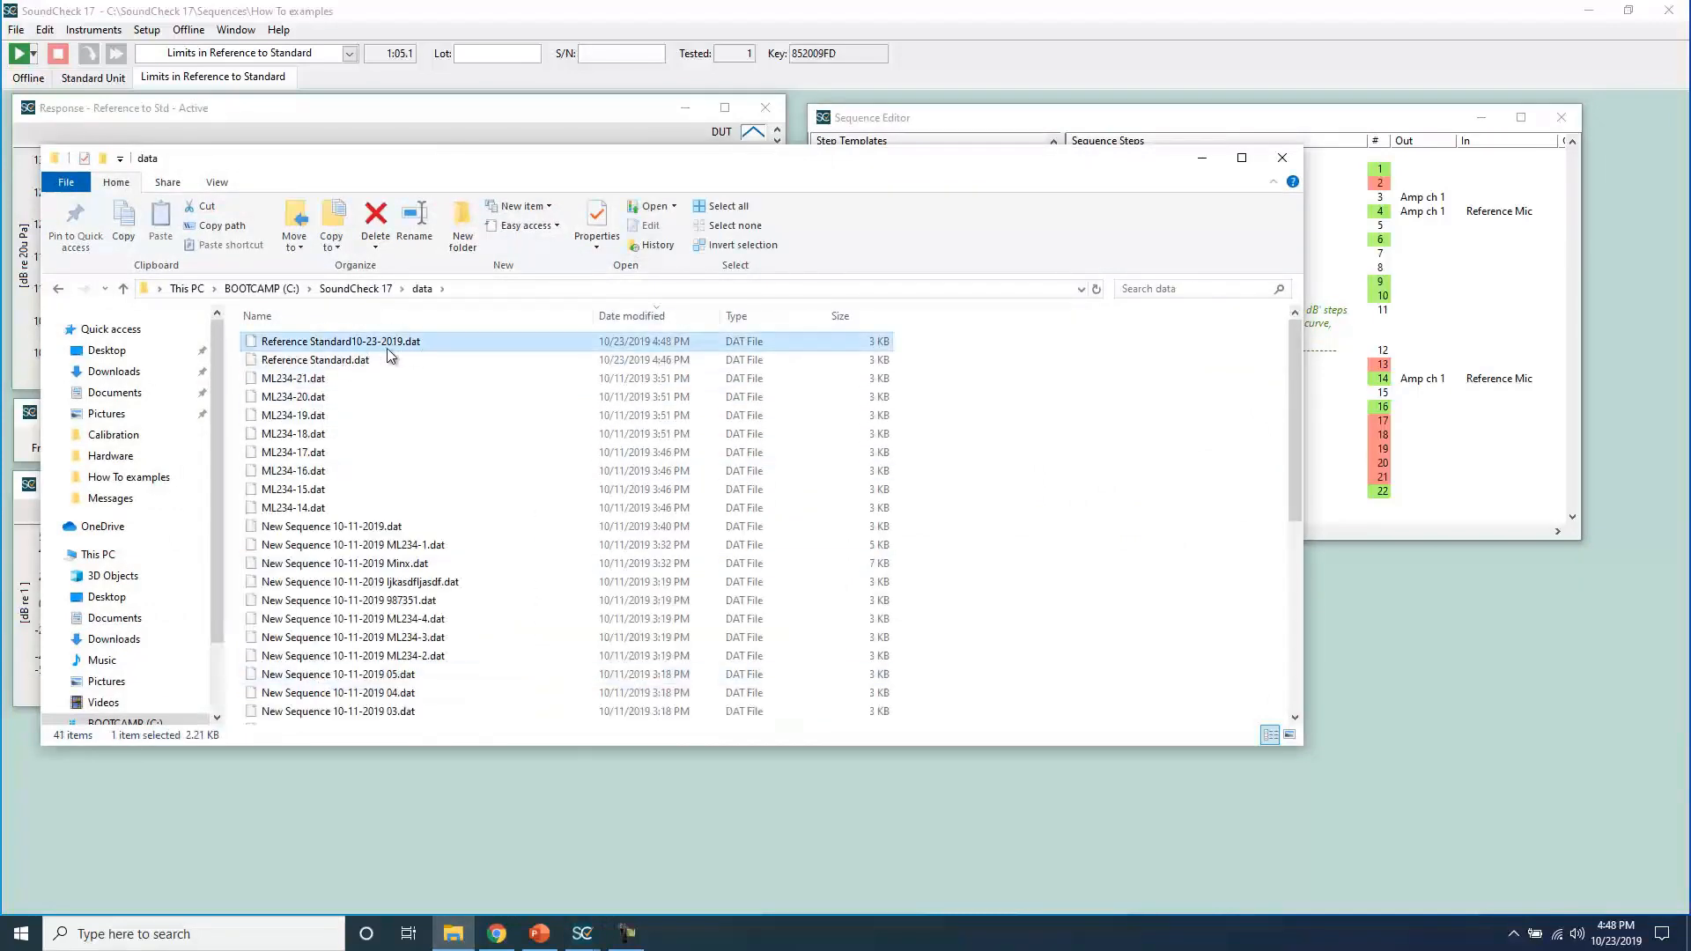
left_click(1283, 158)
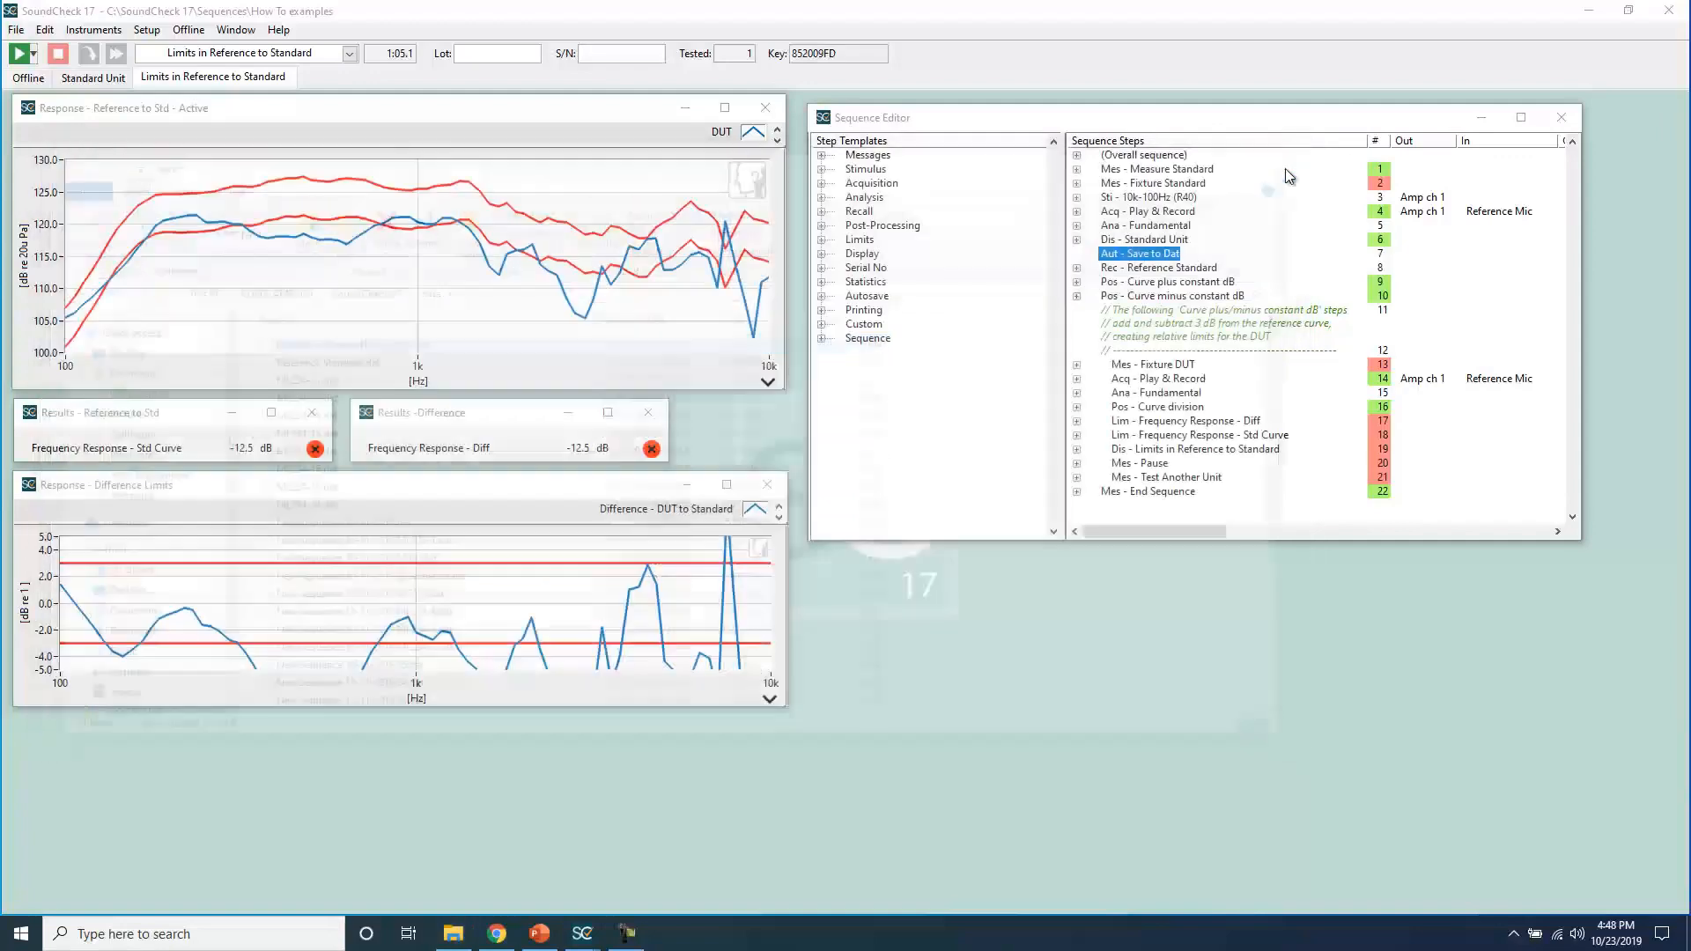
Add the date to the Reference Standard recall step's filename template, without a separator
left_click(1146, 269)
double_click(1146, 268)
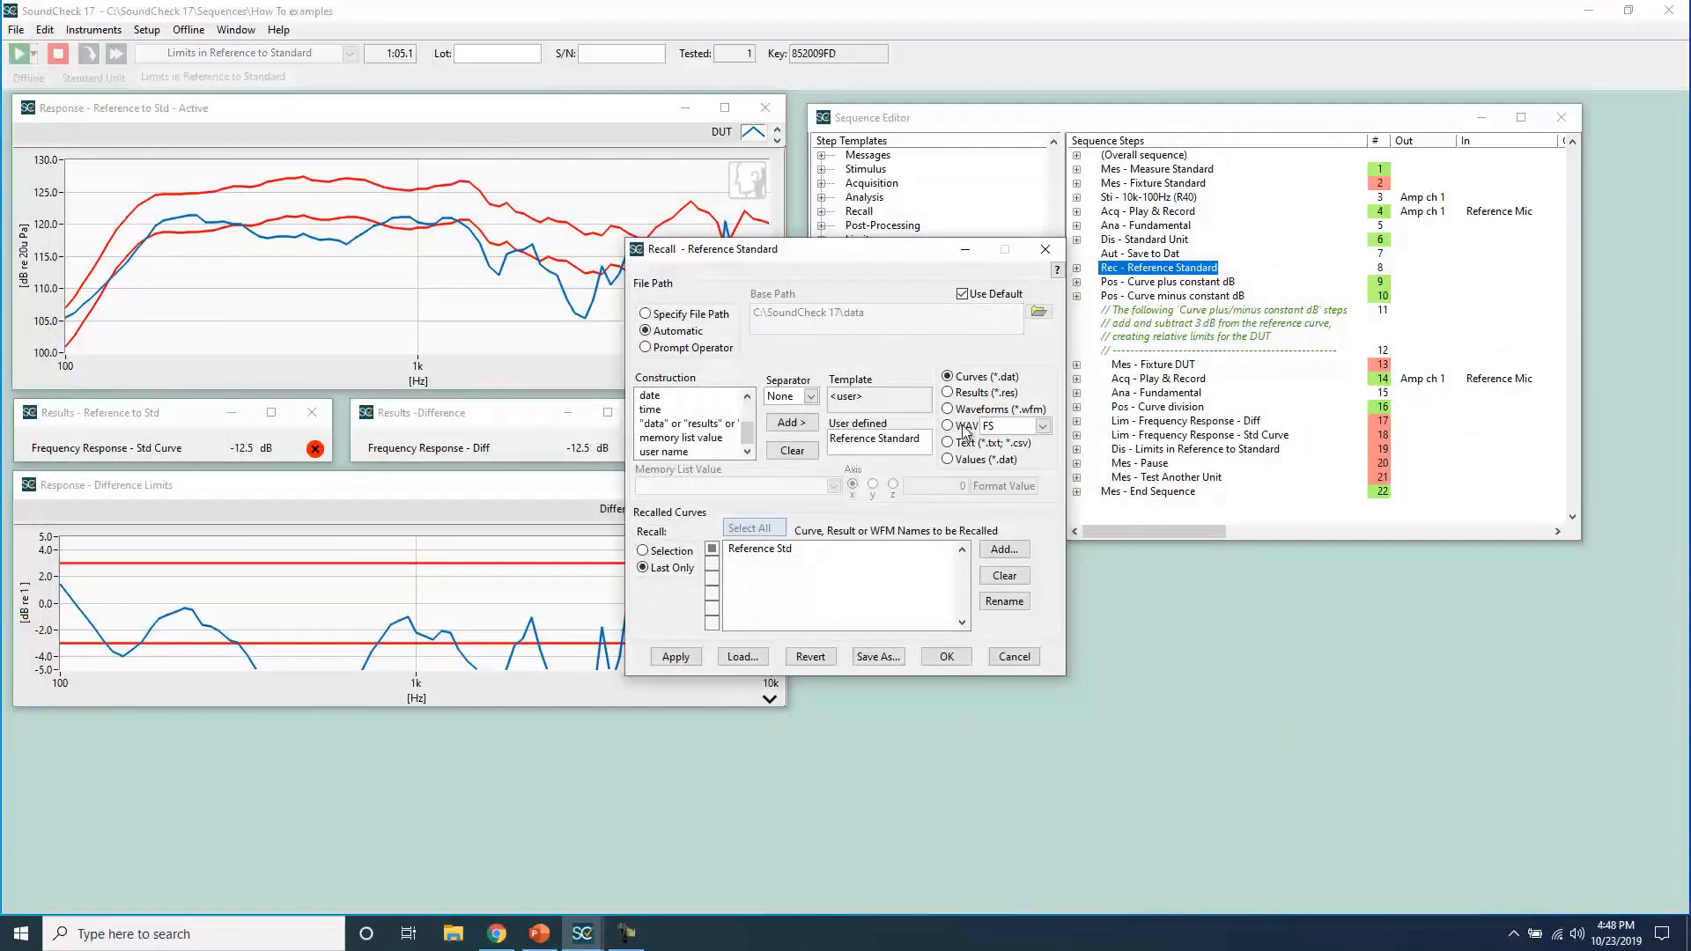
left_click(667, 395)
left_click(805, 424)
left_click(951, 659)
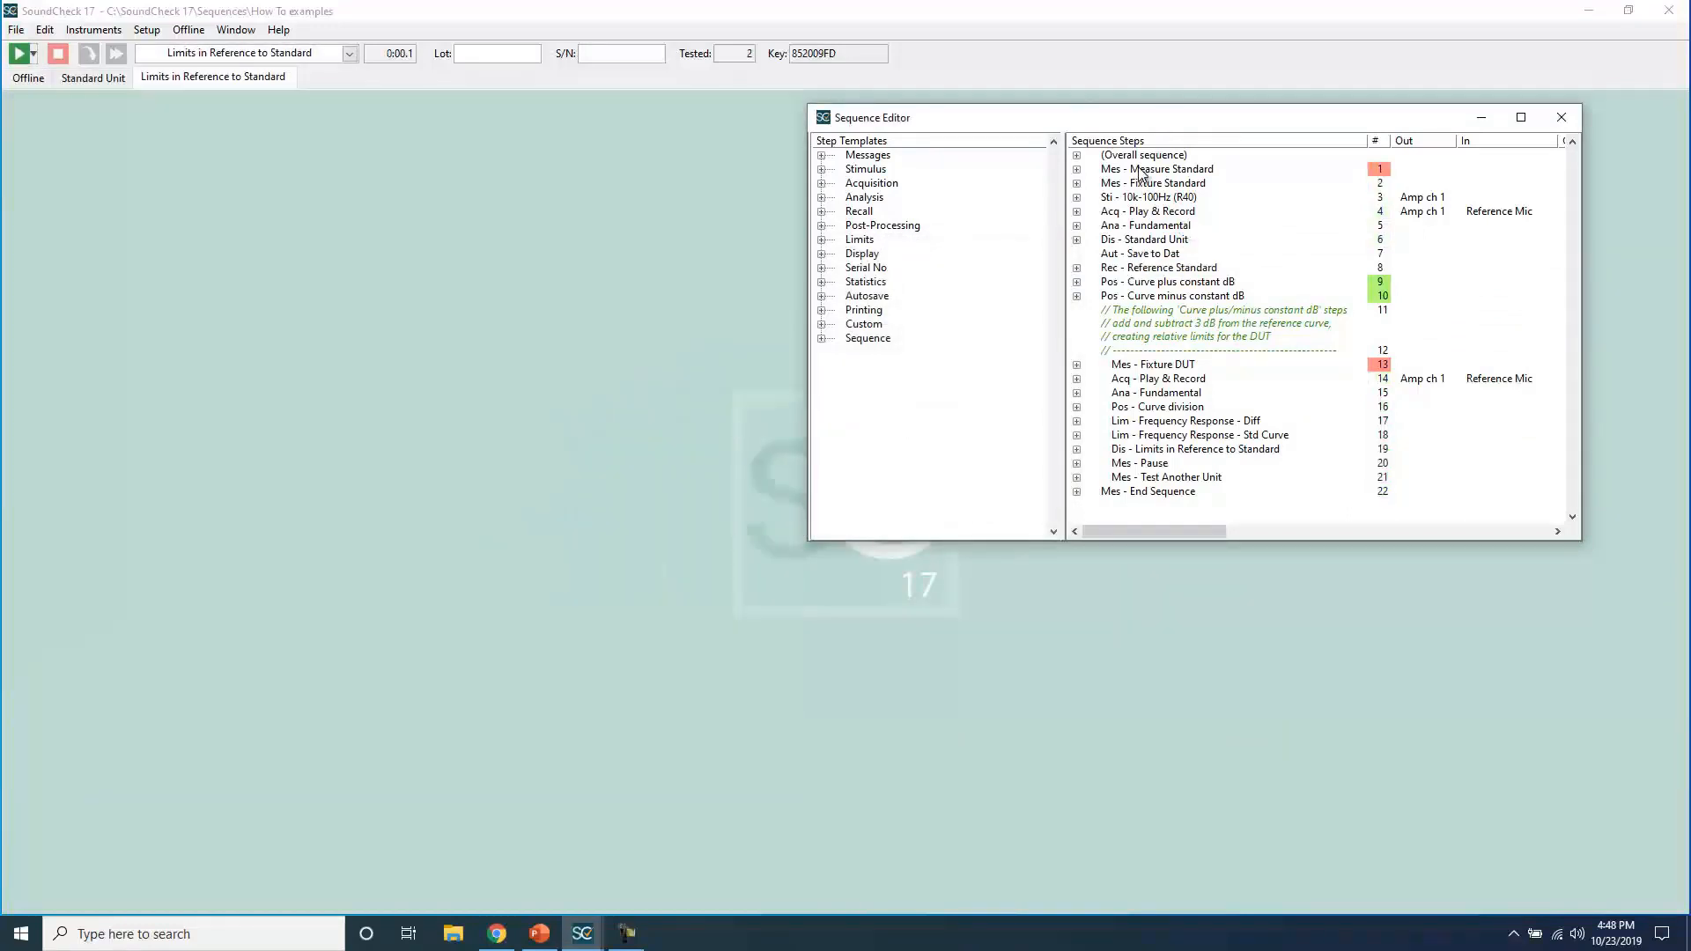
Run the sequence using the stored standard data, test the device, and decline testing another unit
left_click(19, 55)
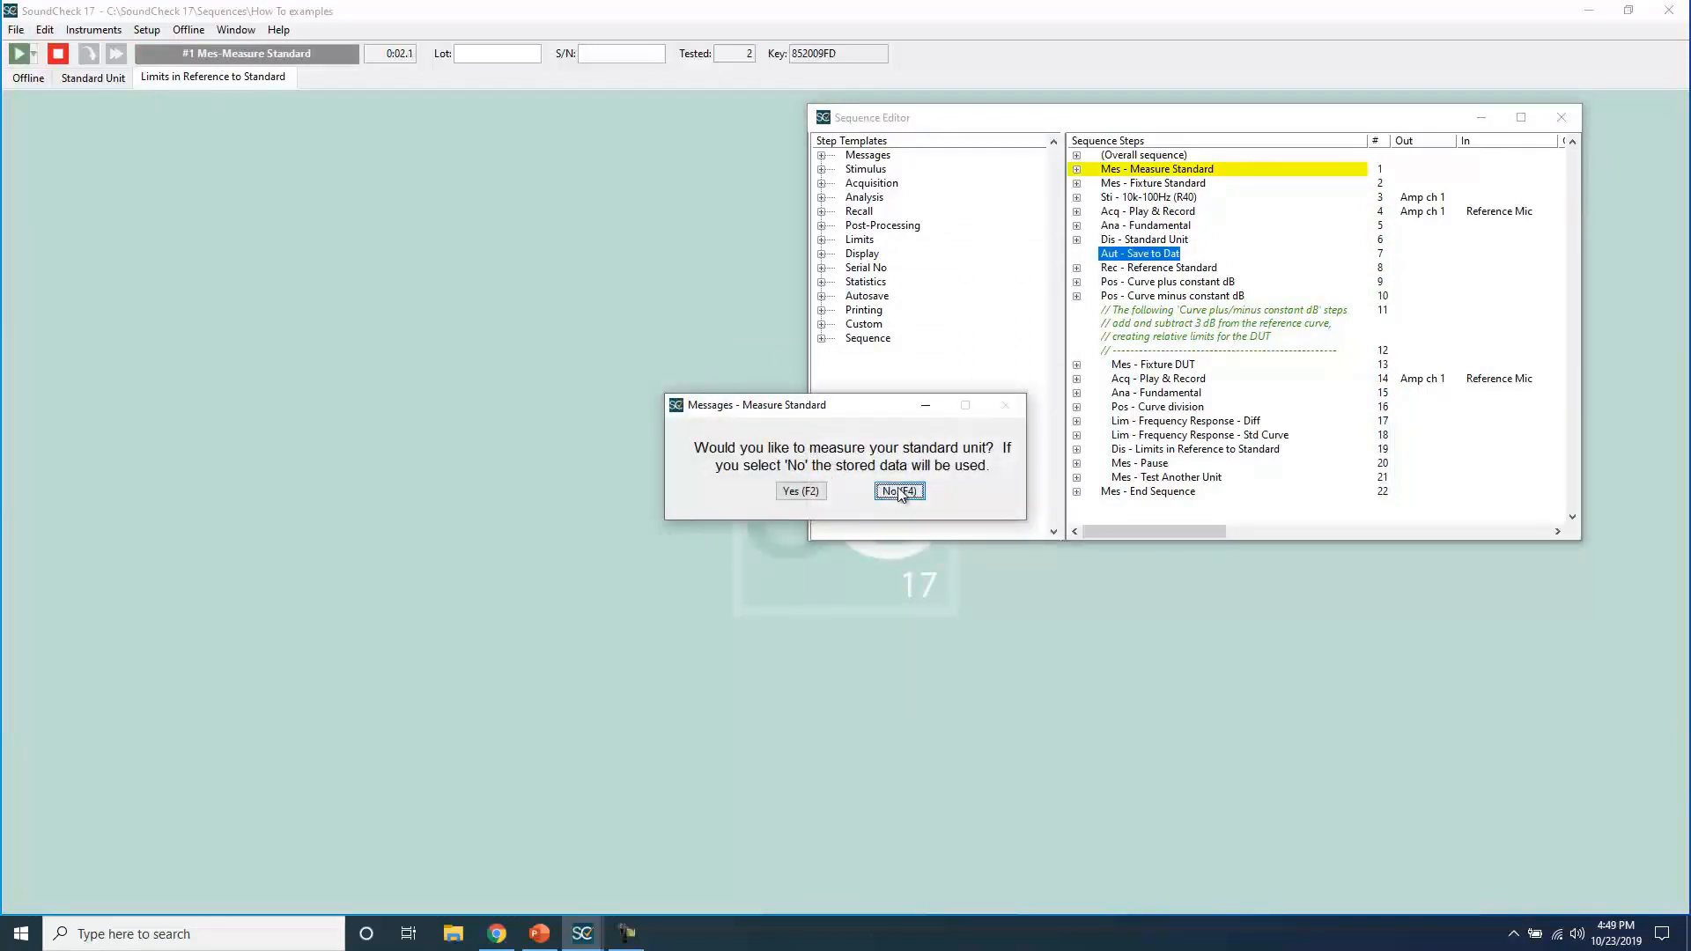
left_click(899, 492)
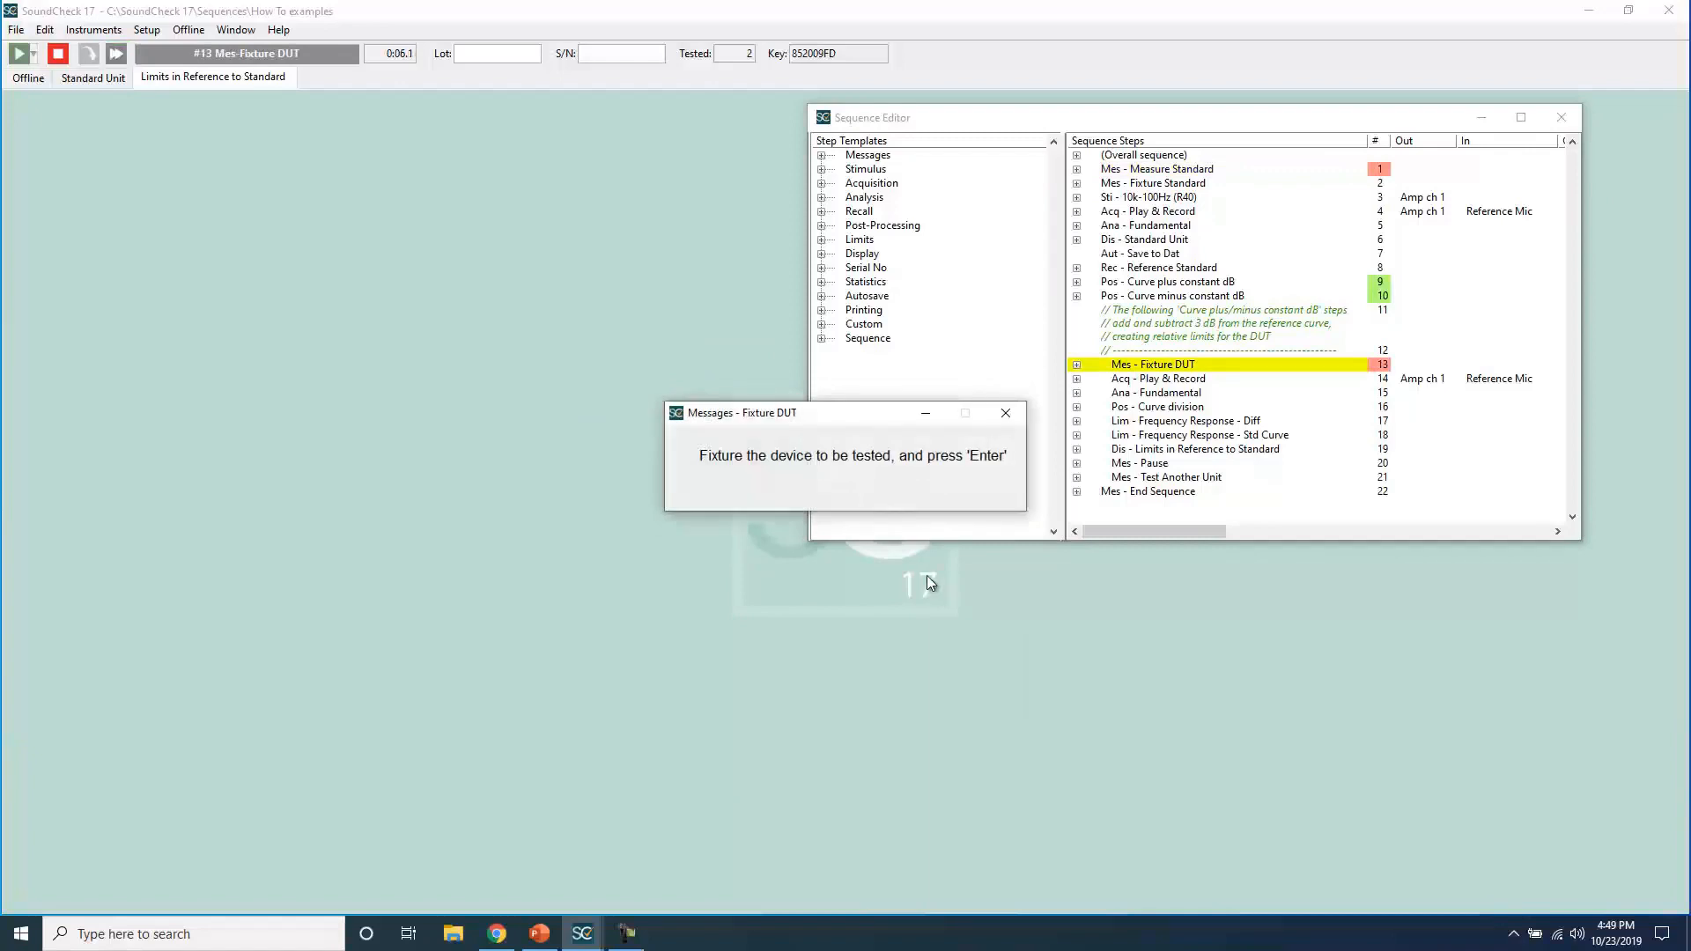
key("Return")
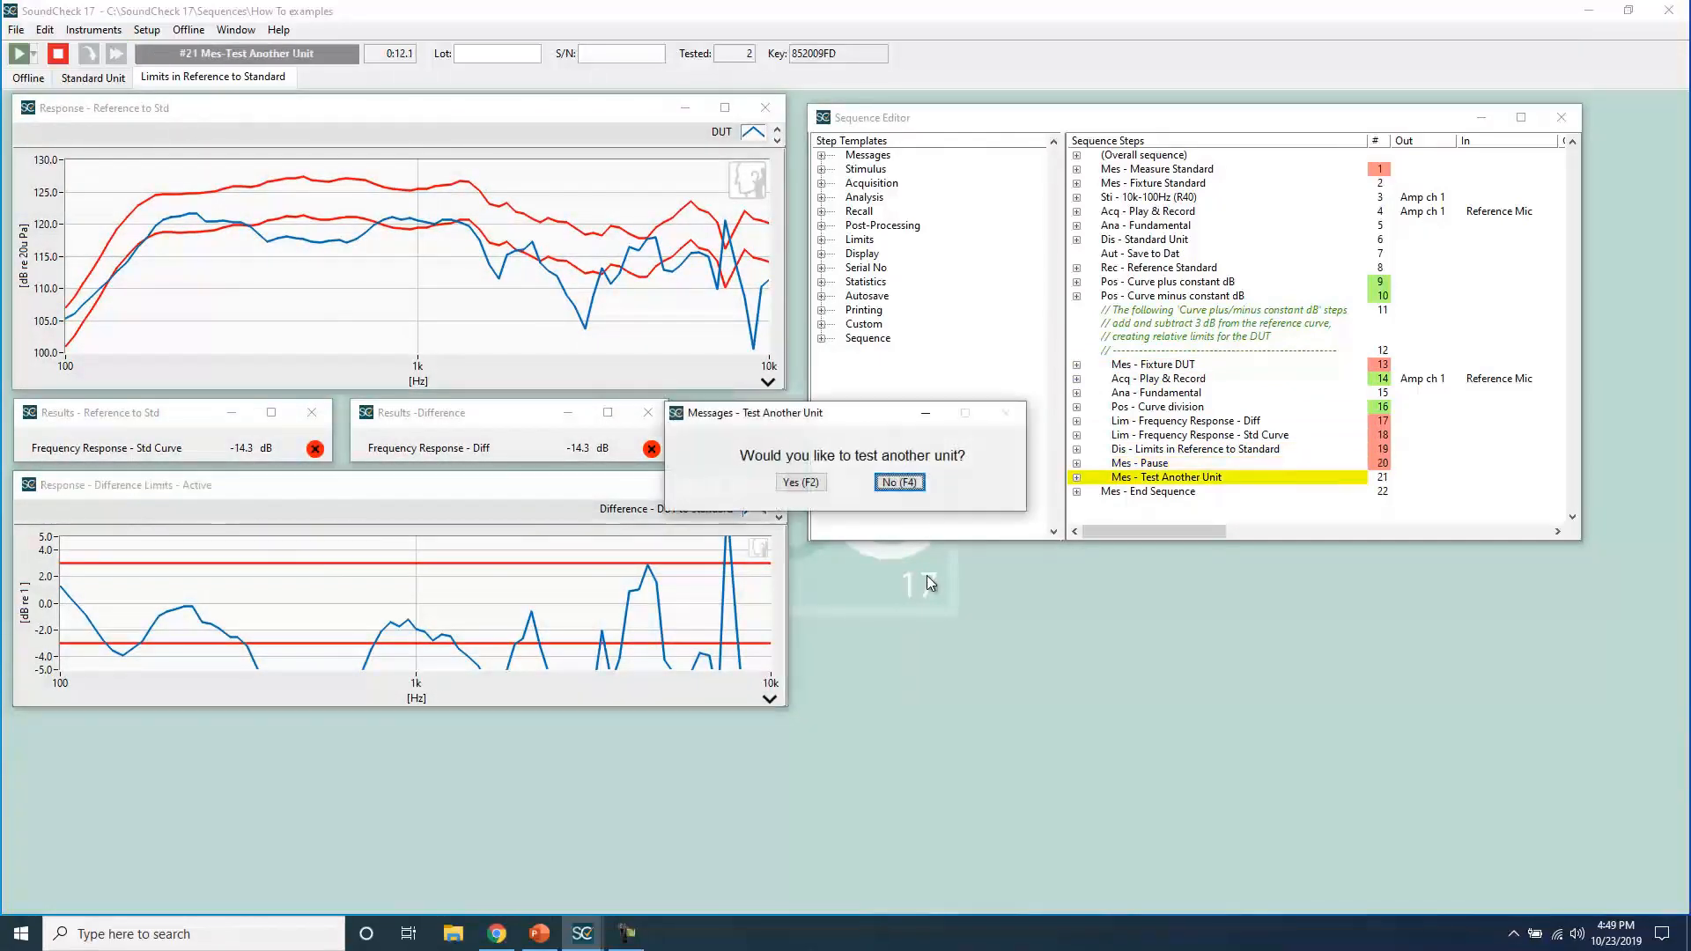
left_click(899, 482)
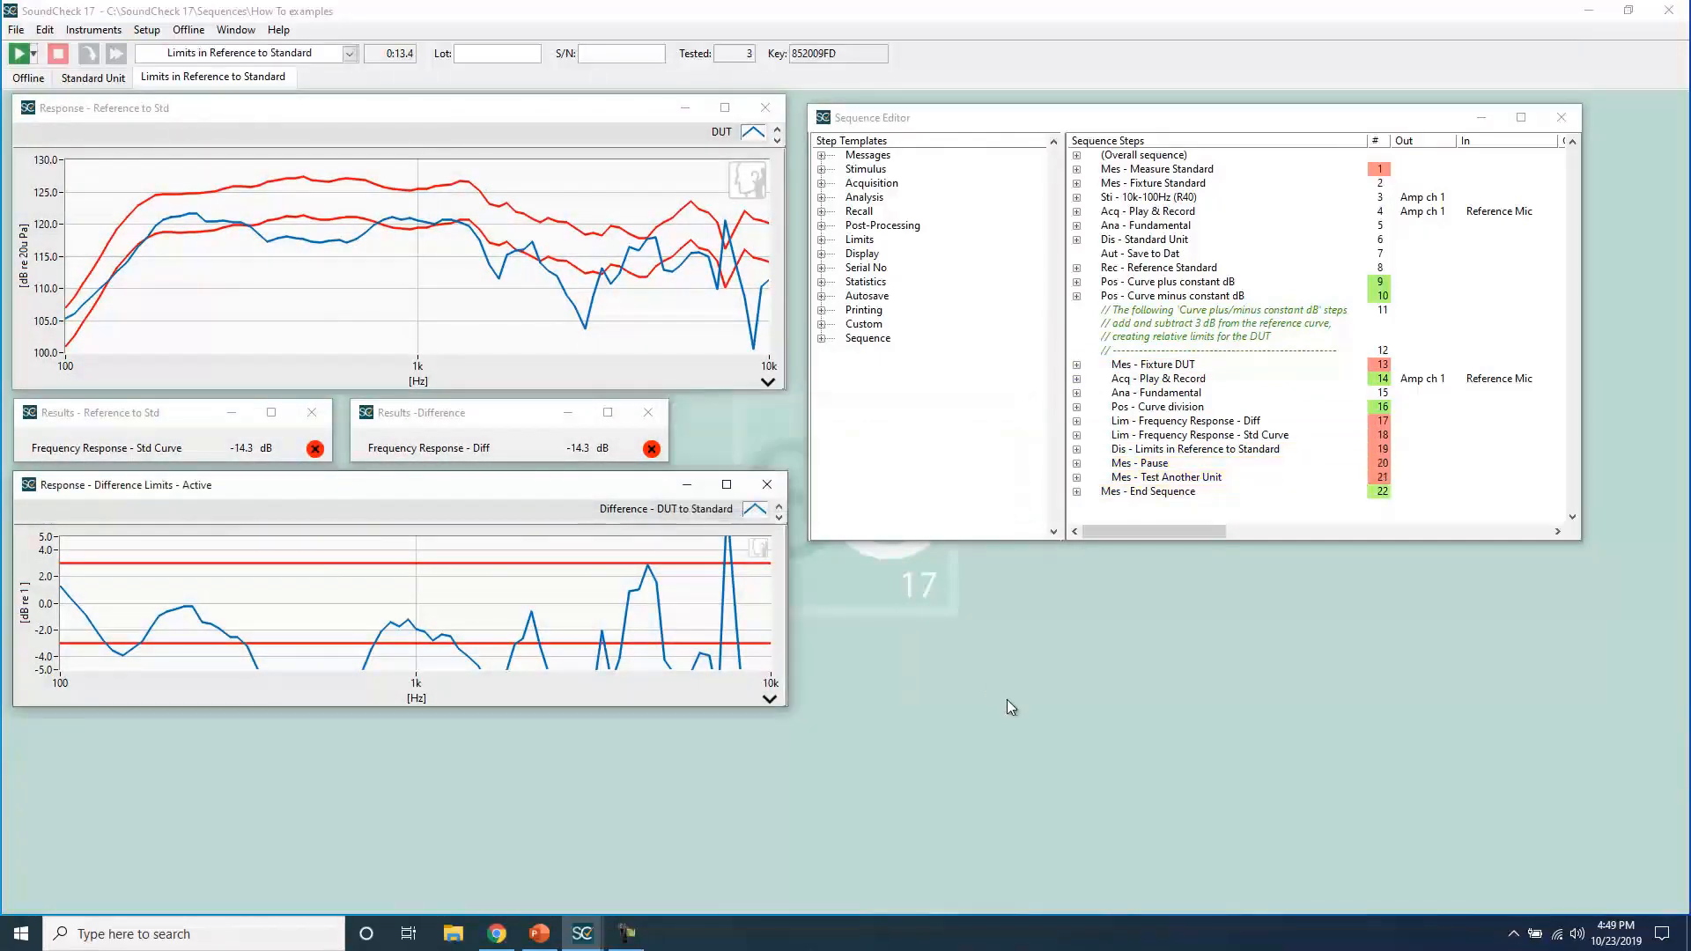